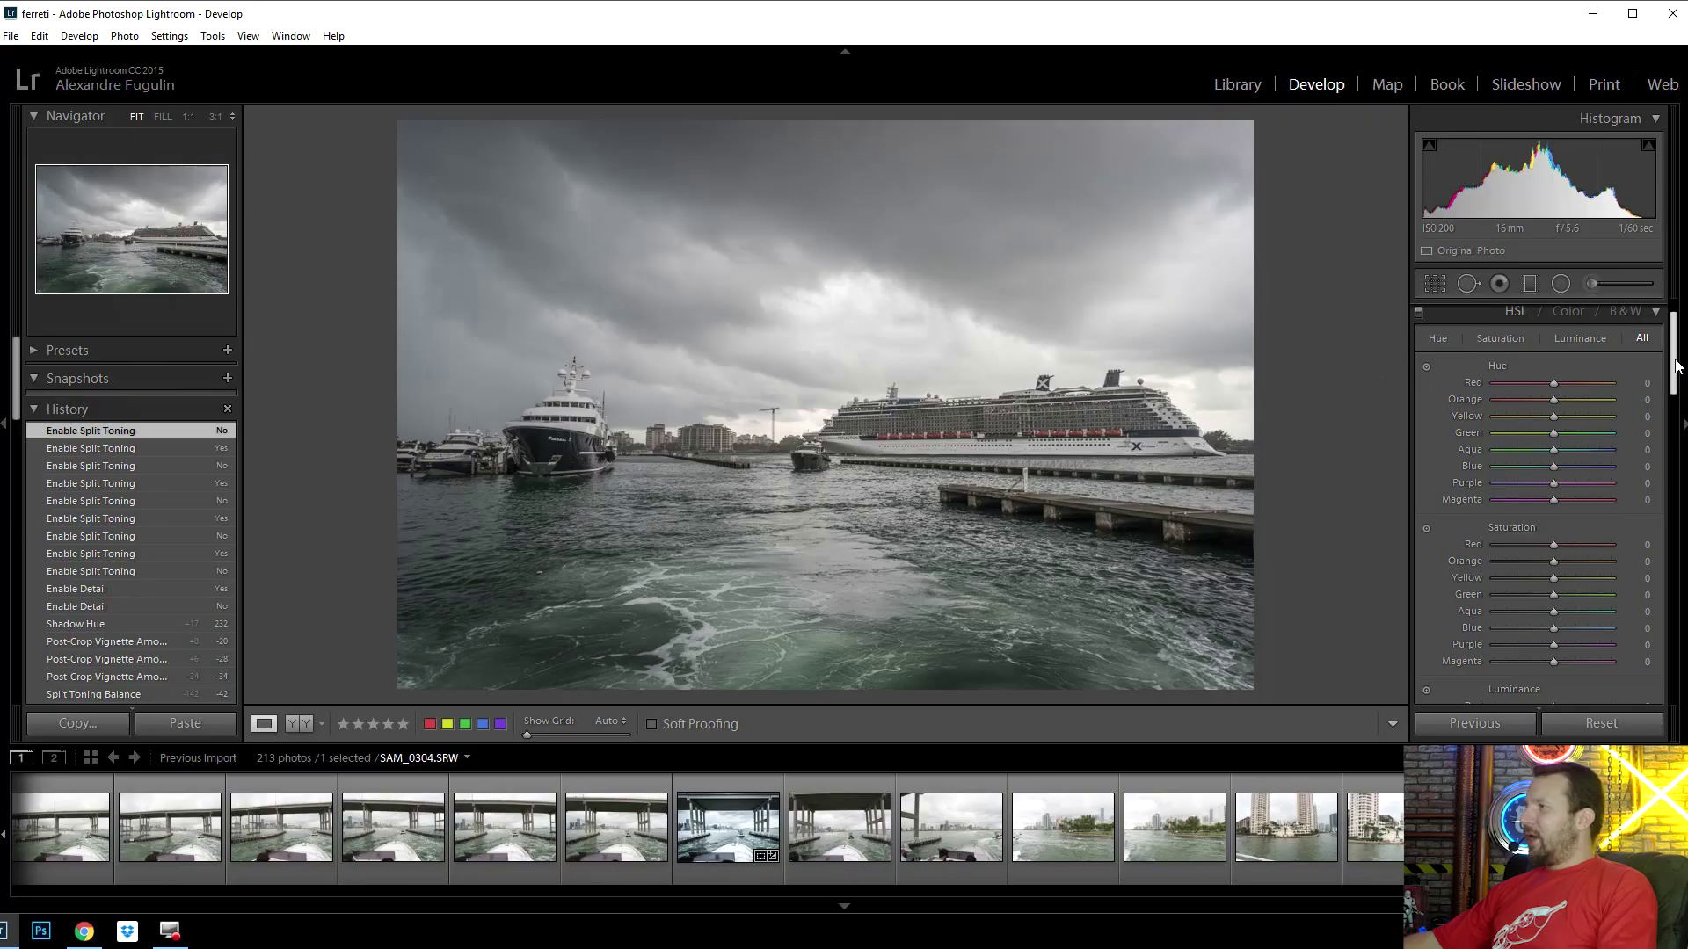
# - Collapse the HSL/Color/B&W panel in the right-hand panel
pyautogui.moveTo(1676, 365); pyautogui.dragTo(1669, 345)
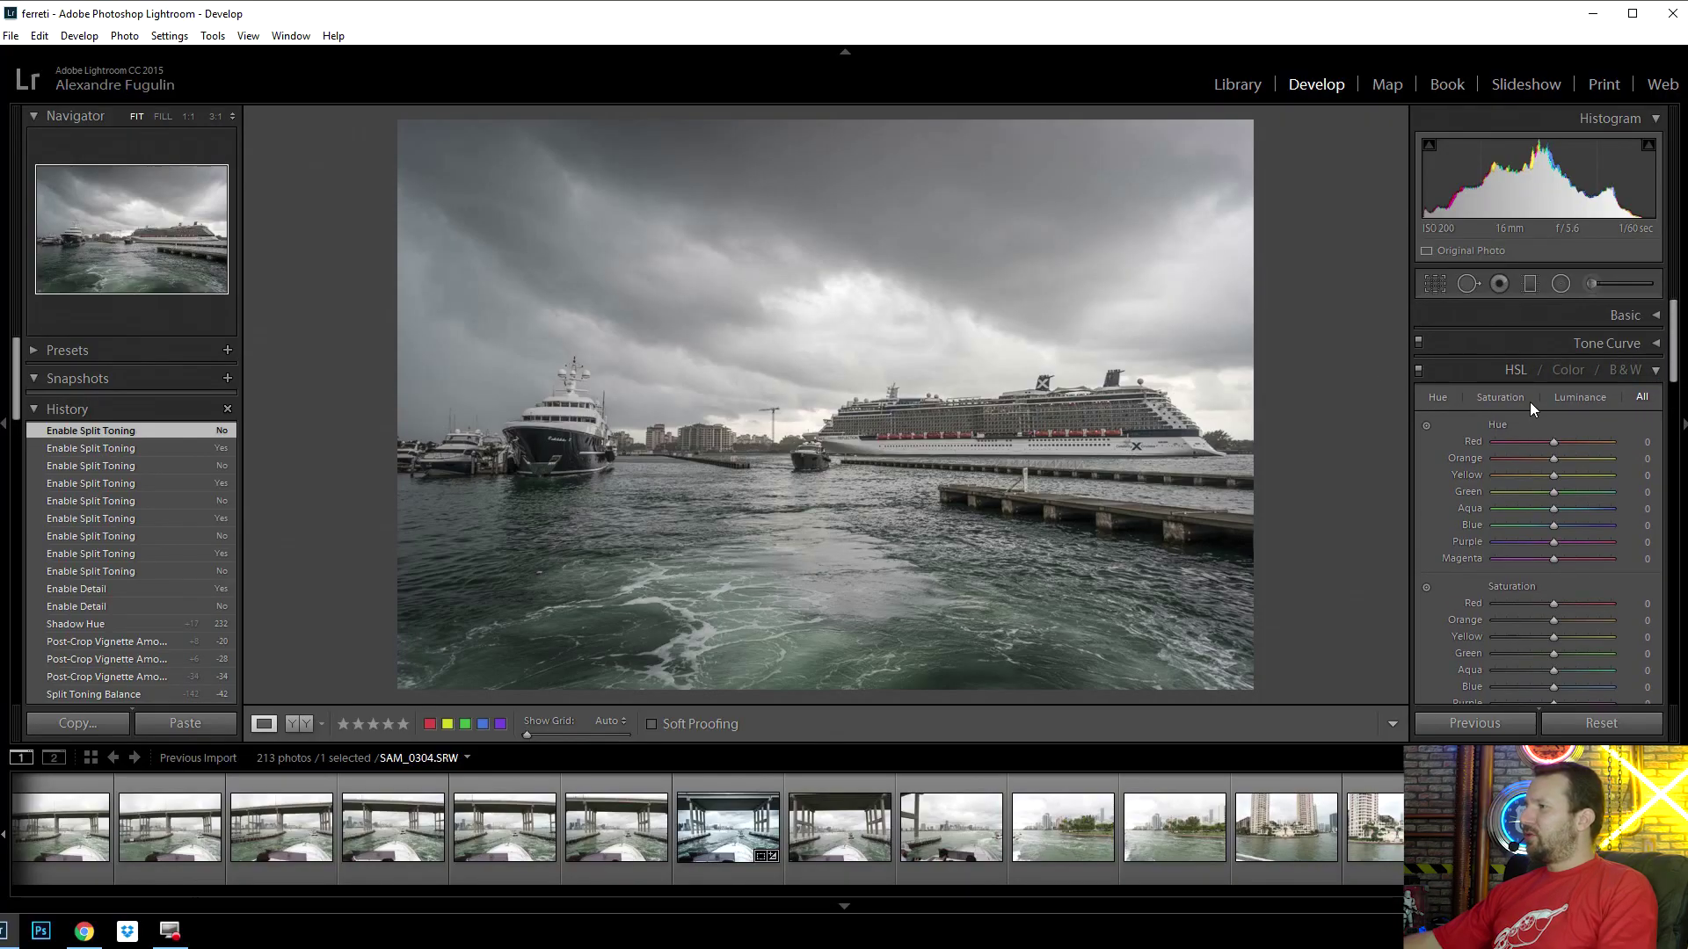
pyautogui.click(1658, 372)
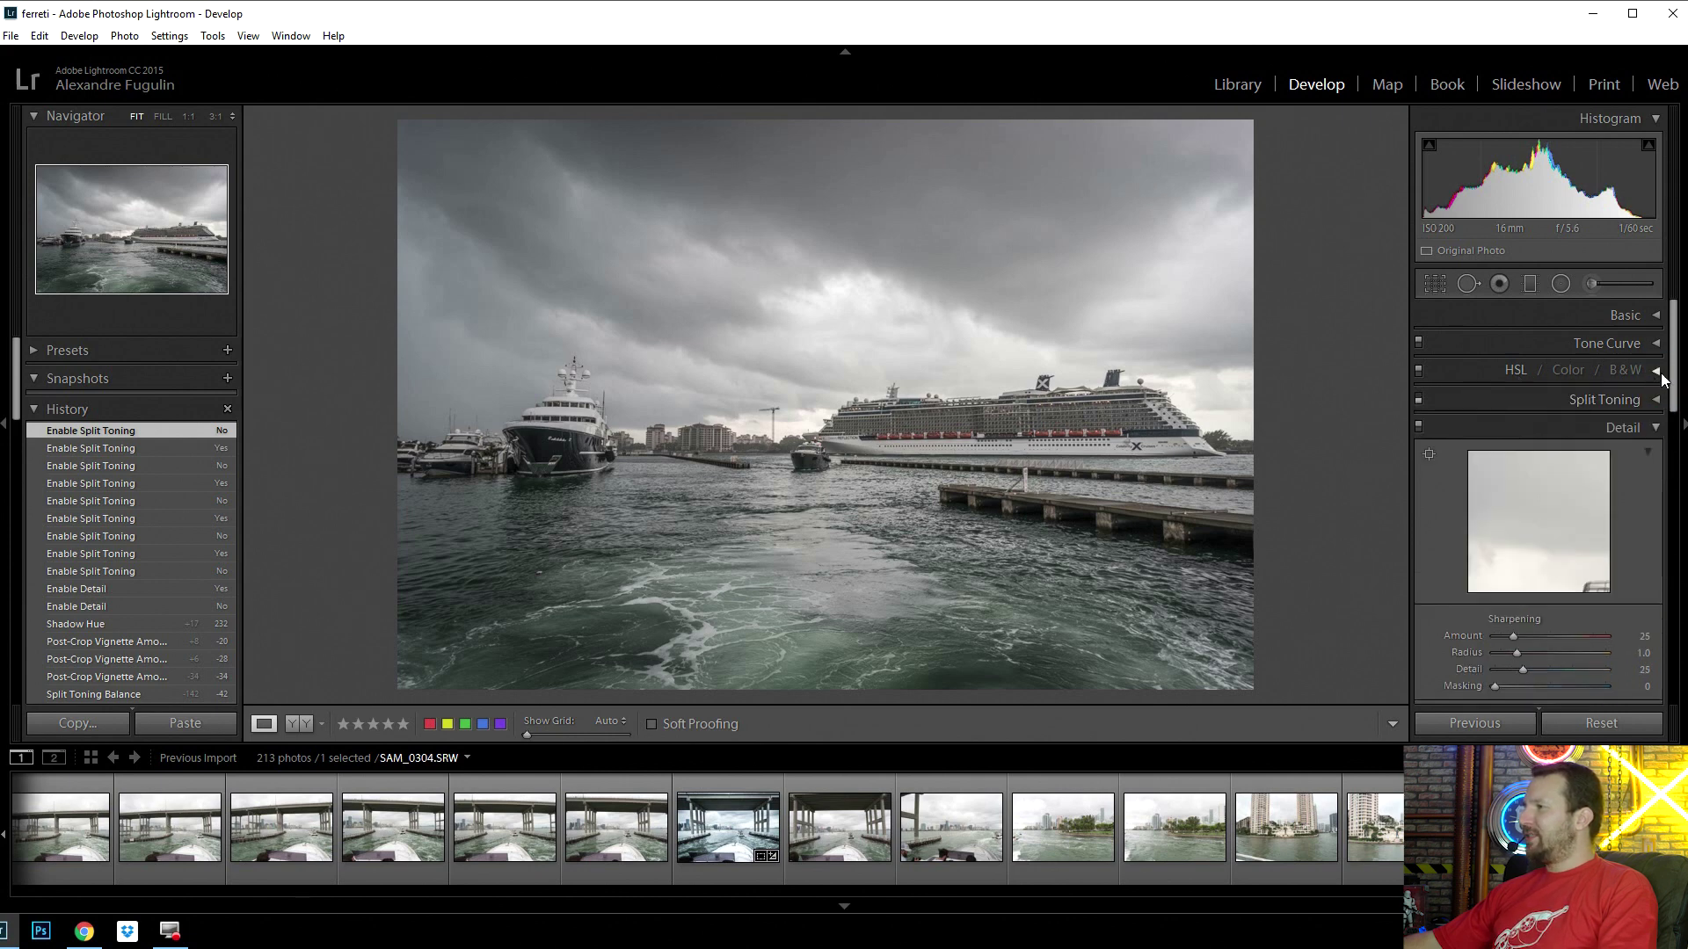
pyautogui.click(1656, 372)
pyautogui.click(1656, 312)
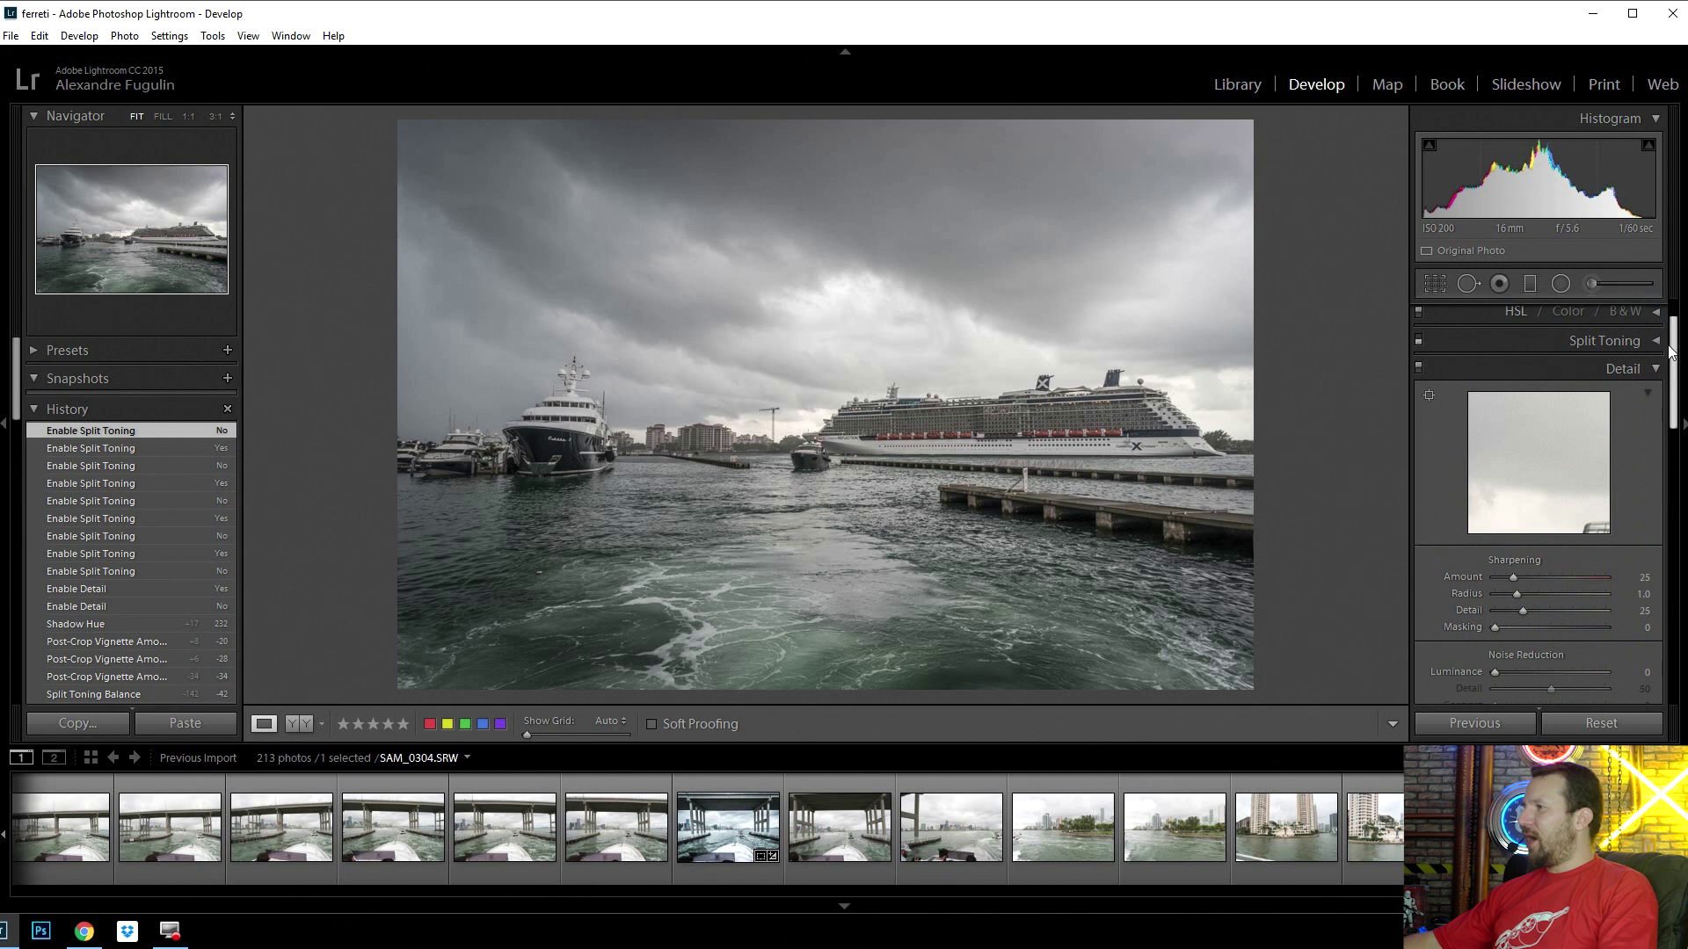
# - Expand Split Toning and switch it on for the harbor photo
pyautogui.scroll(1, 1669, 352)
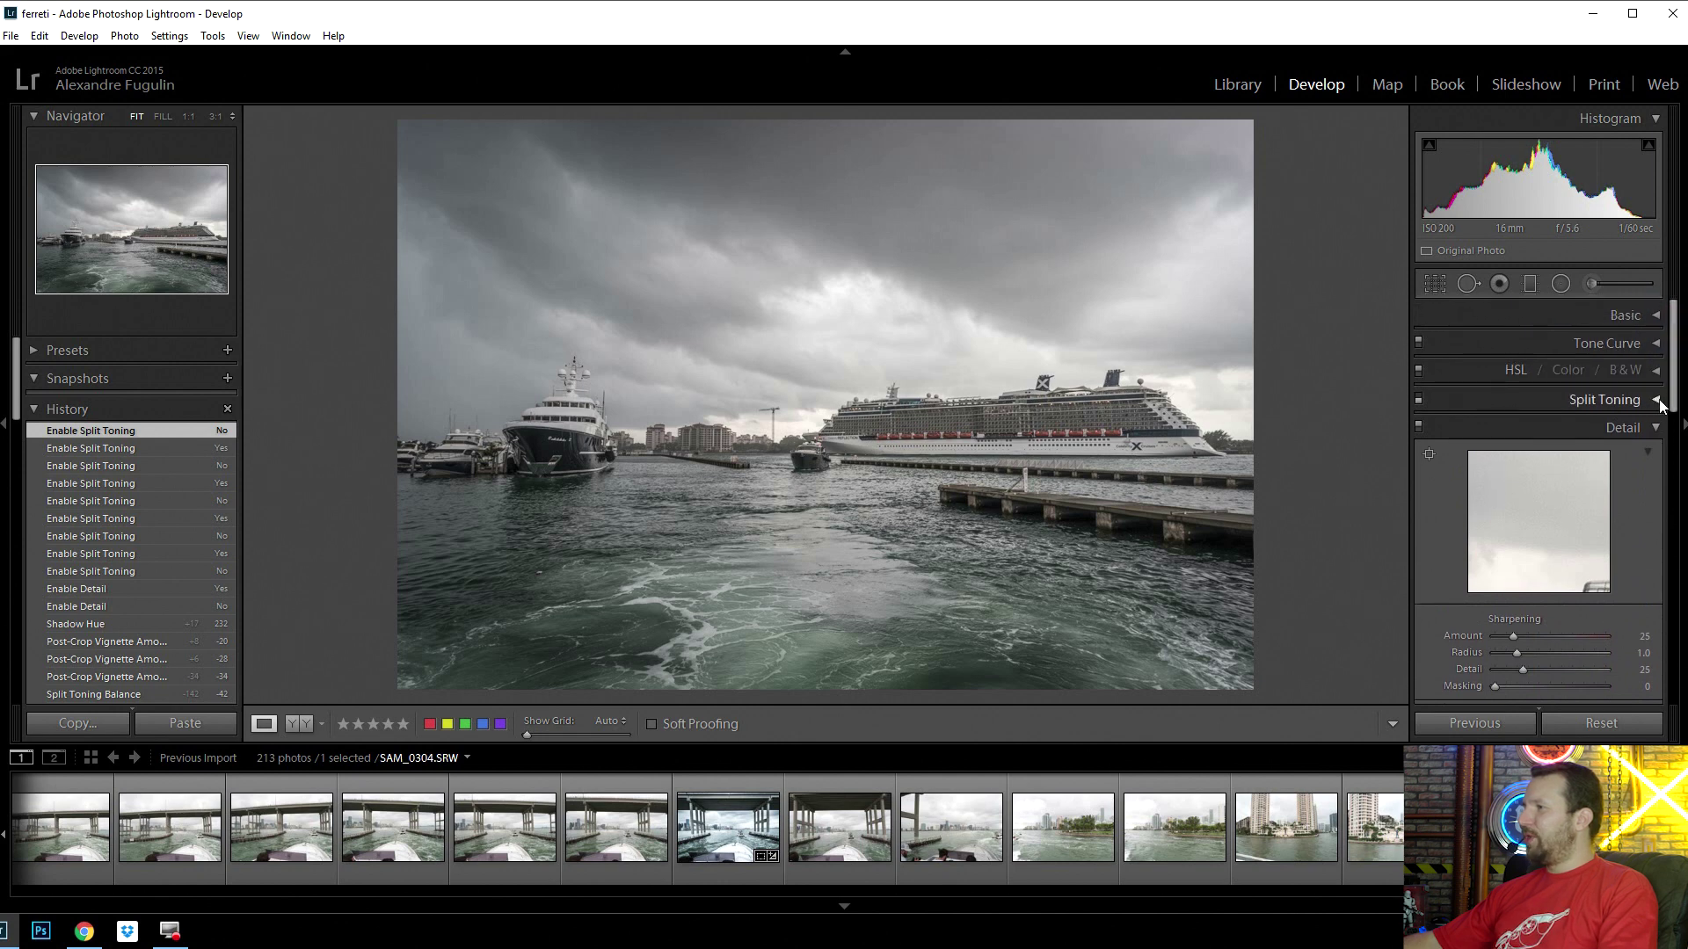
pyautogui.click(1658, 401)
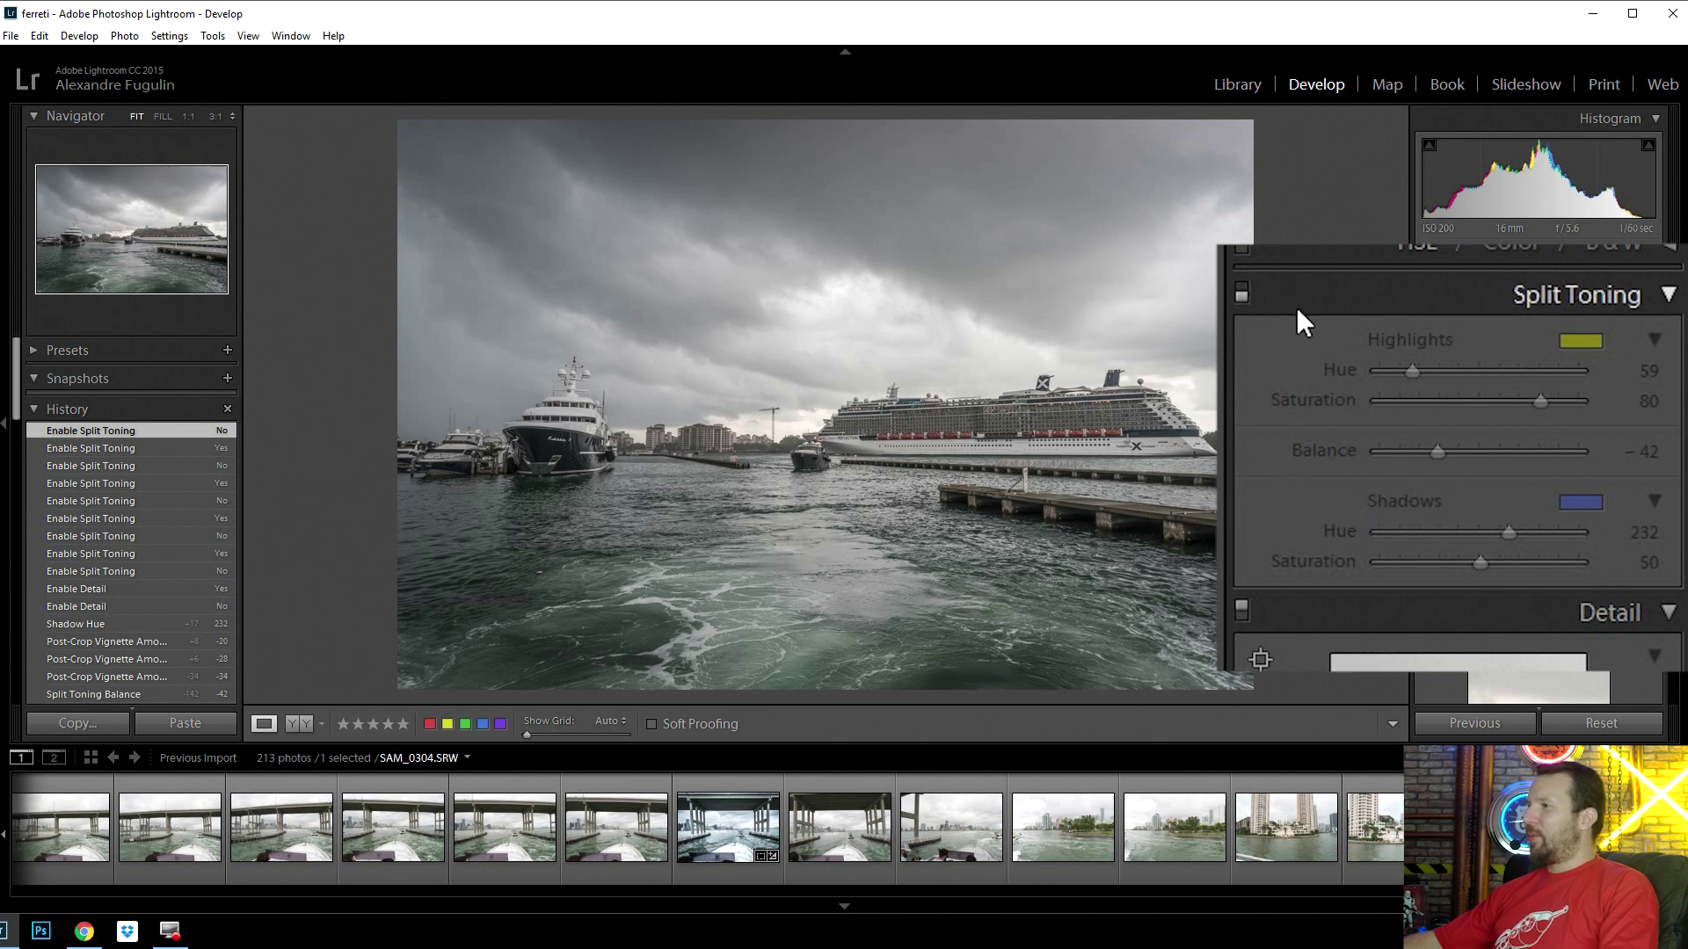
pyautogui.click(1241, 290)
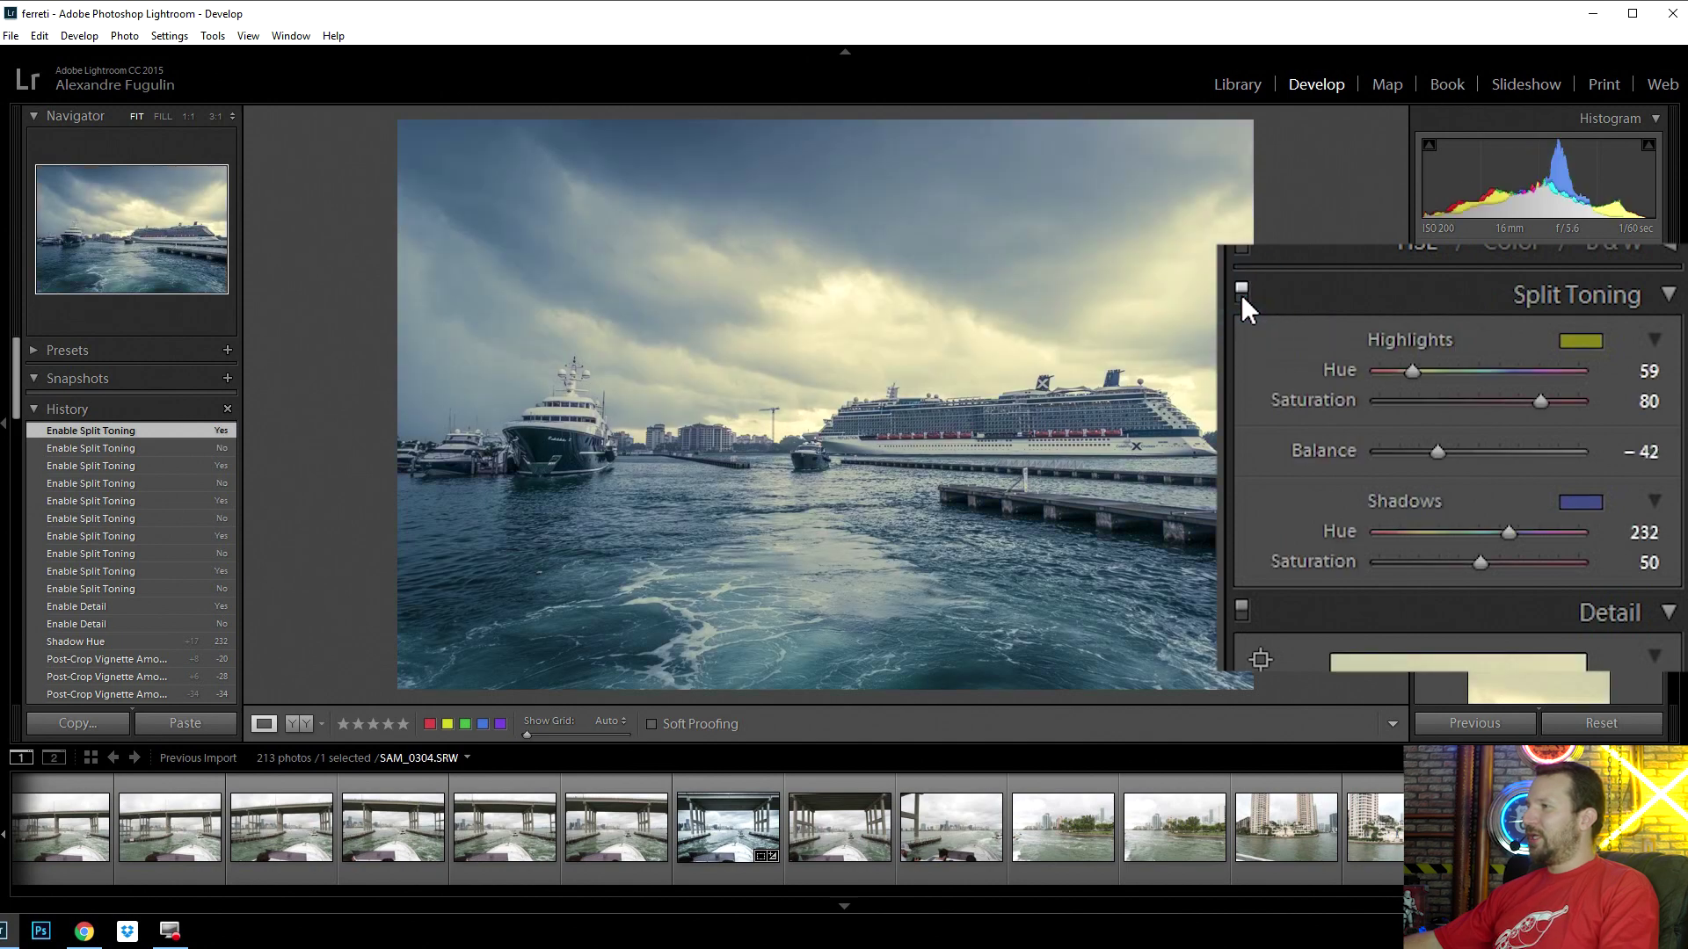
# - Toggle split toning off and on to compare, then reset all develop settings to defaults
pyautogui.click(1241, 291)
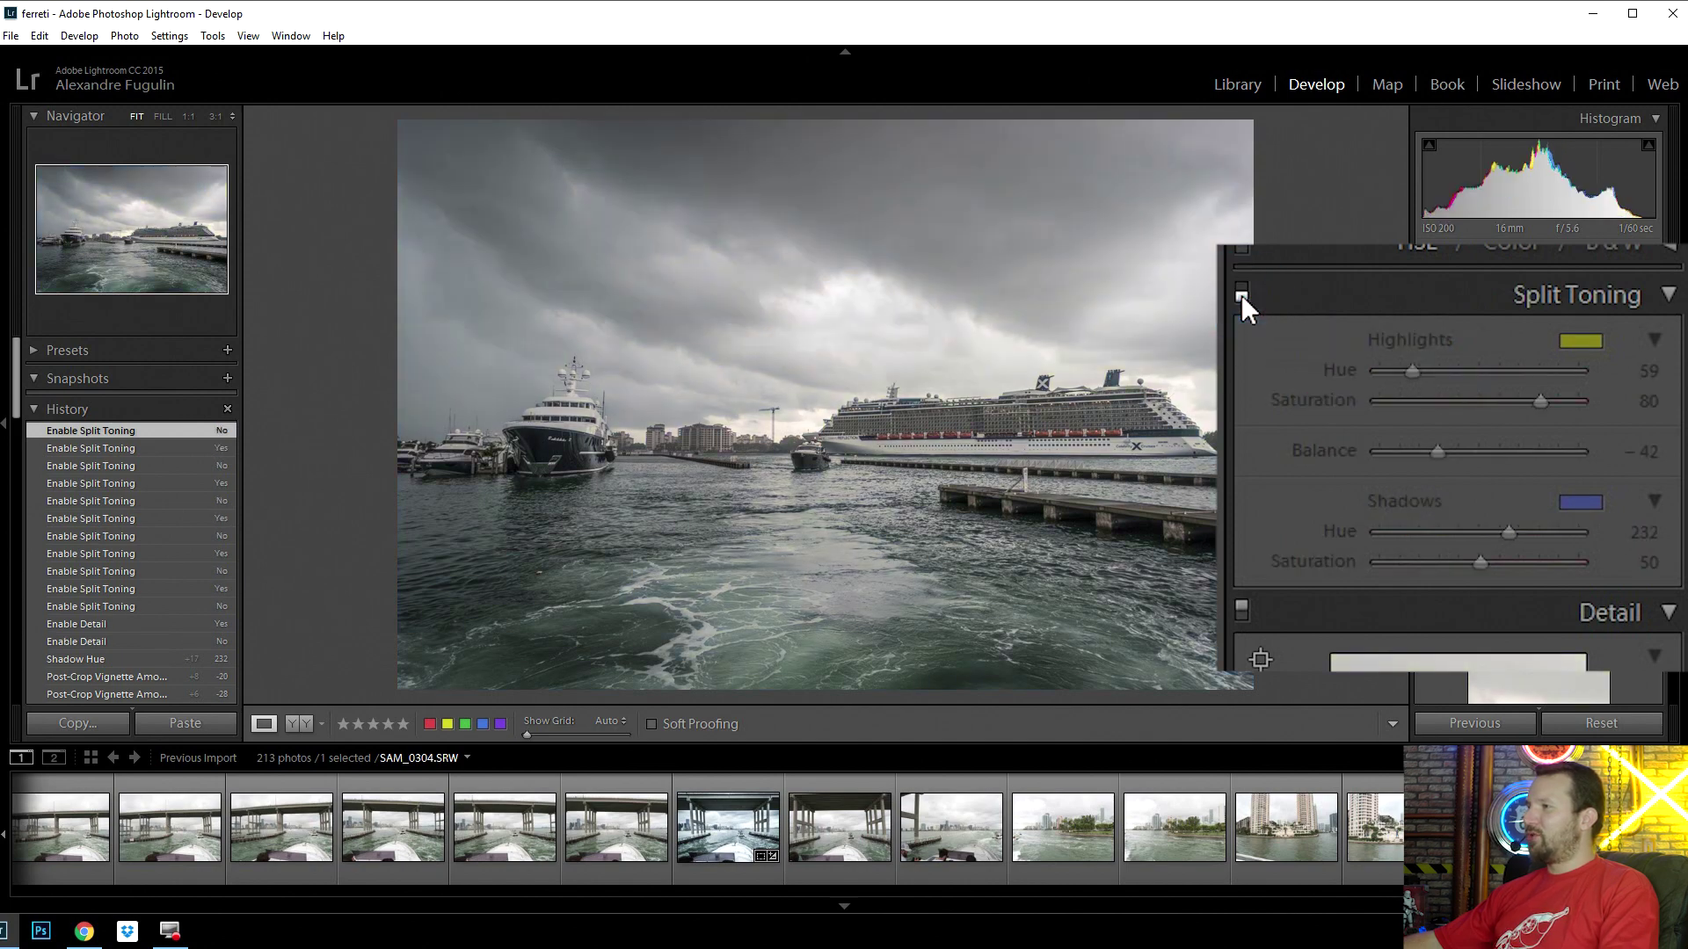
pyautogui.click(1241, 290)
pyautogui.click(1241, 290)
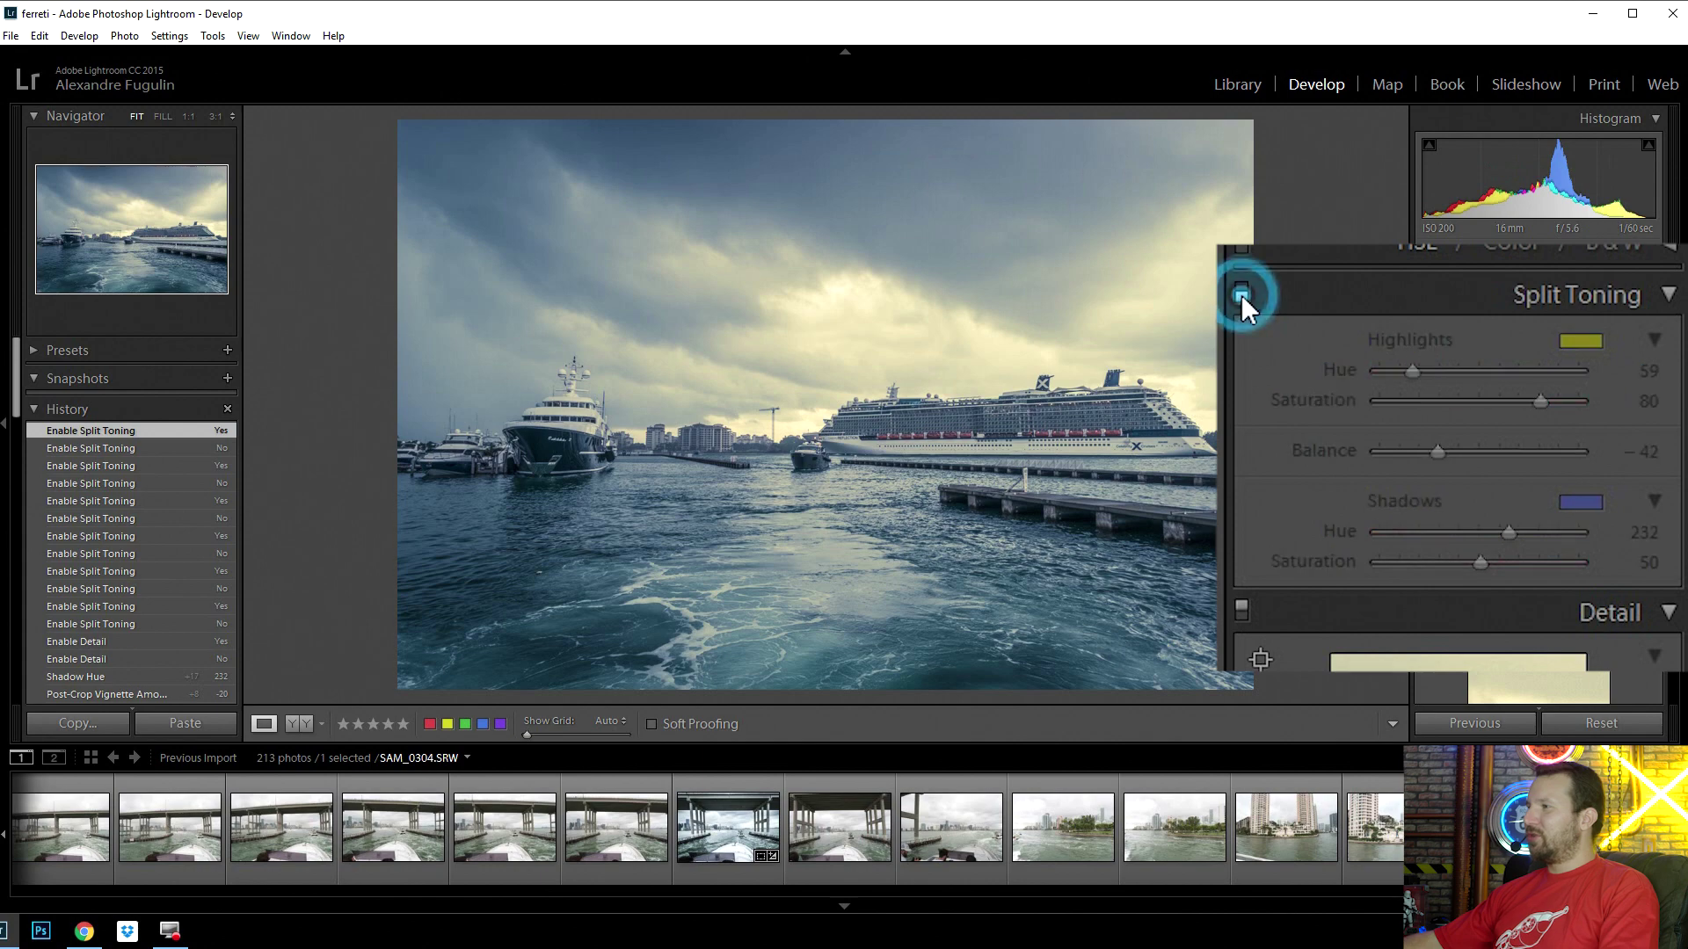
pyautogui.click(1241, 290)
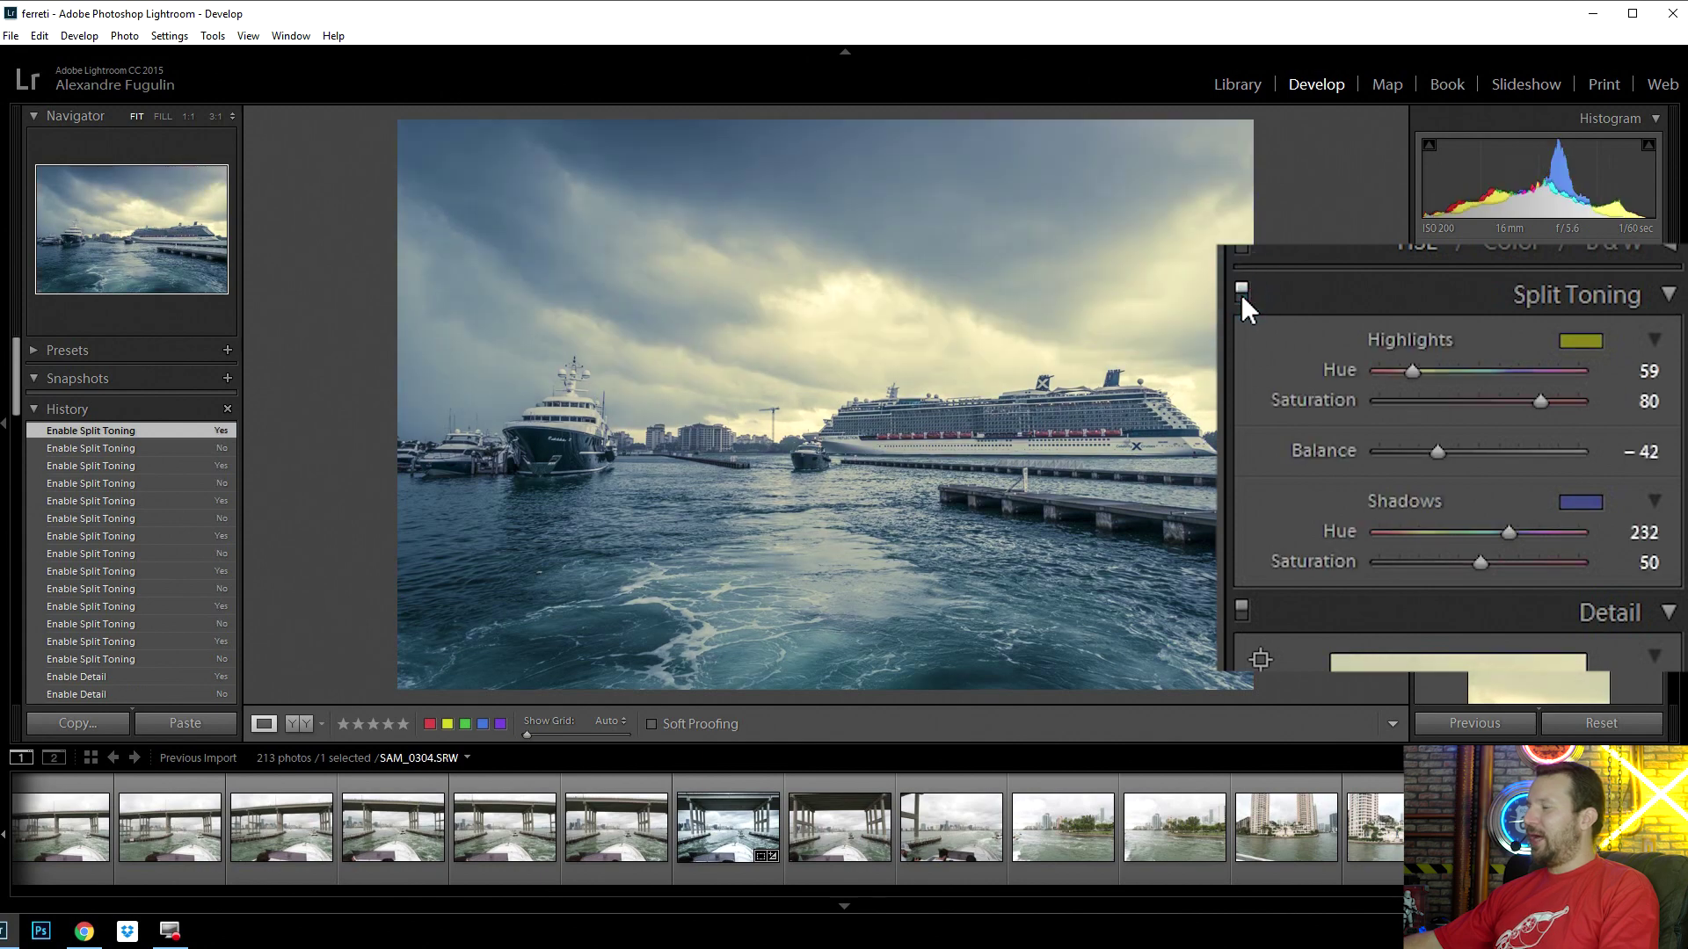
pyautogui.click(1577, 721)
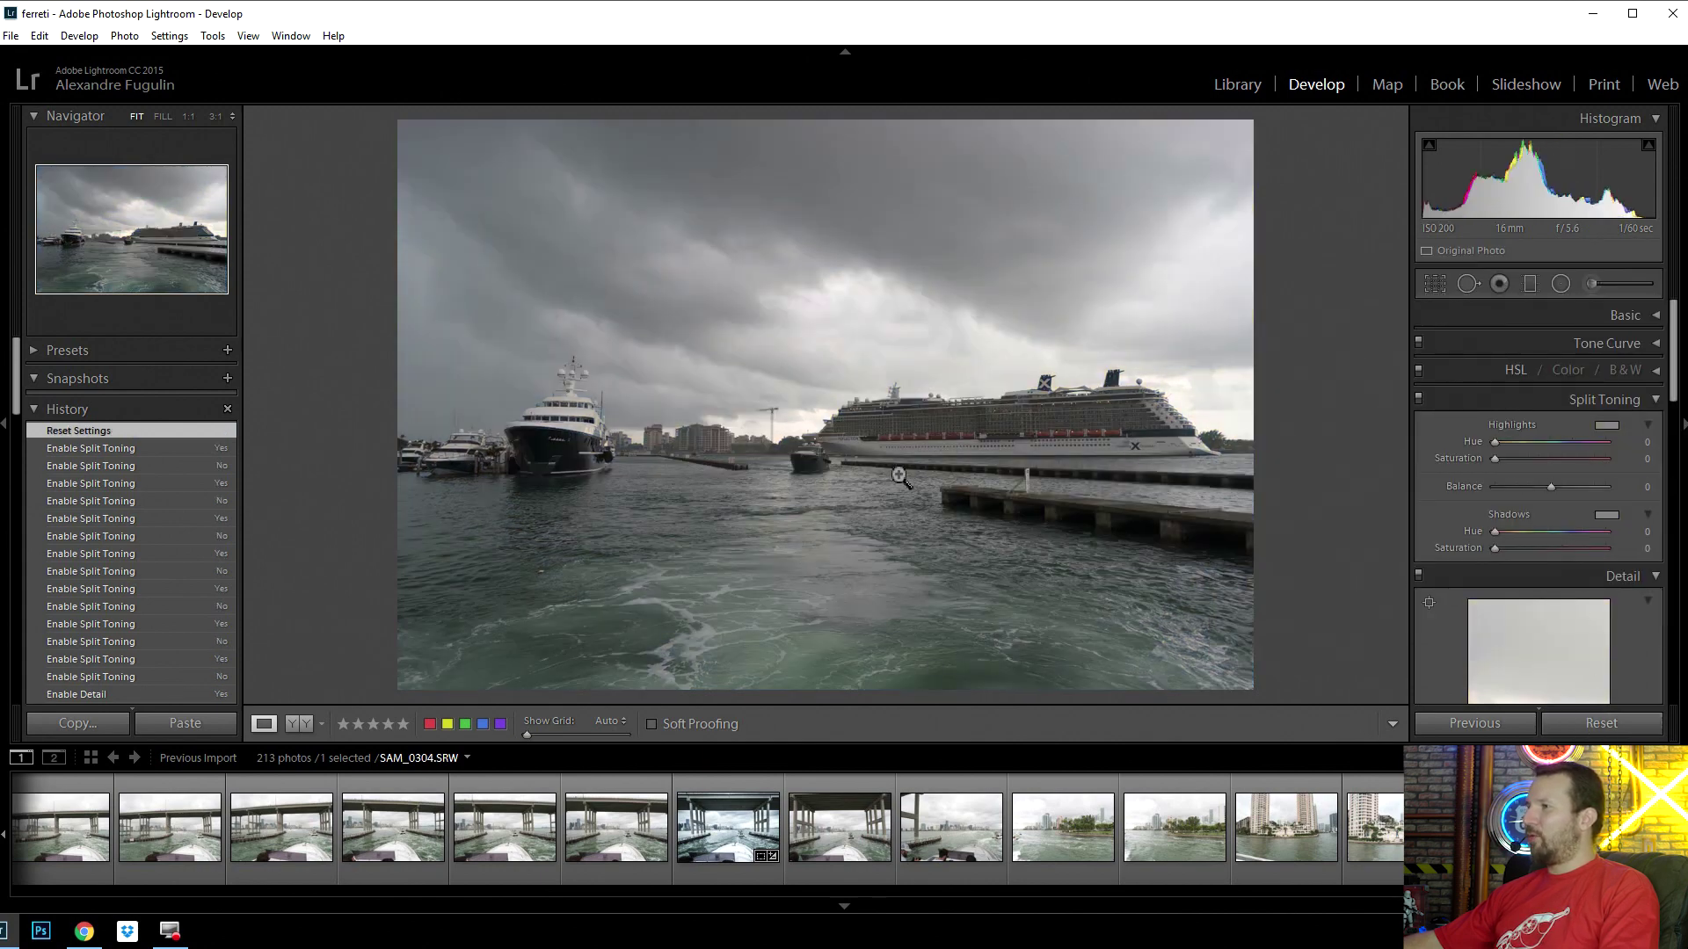
pyautogui.click(1656, 315)
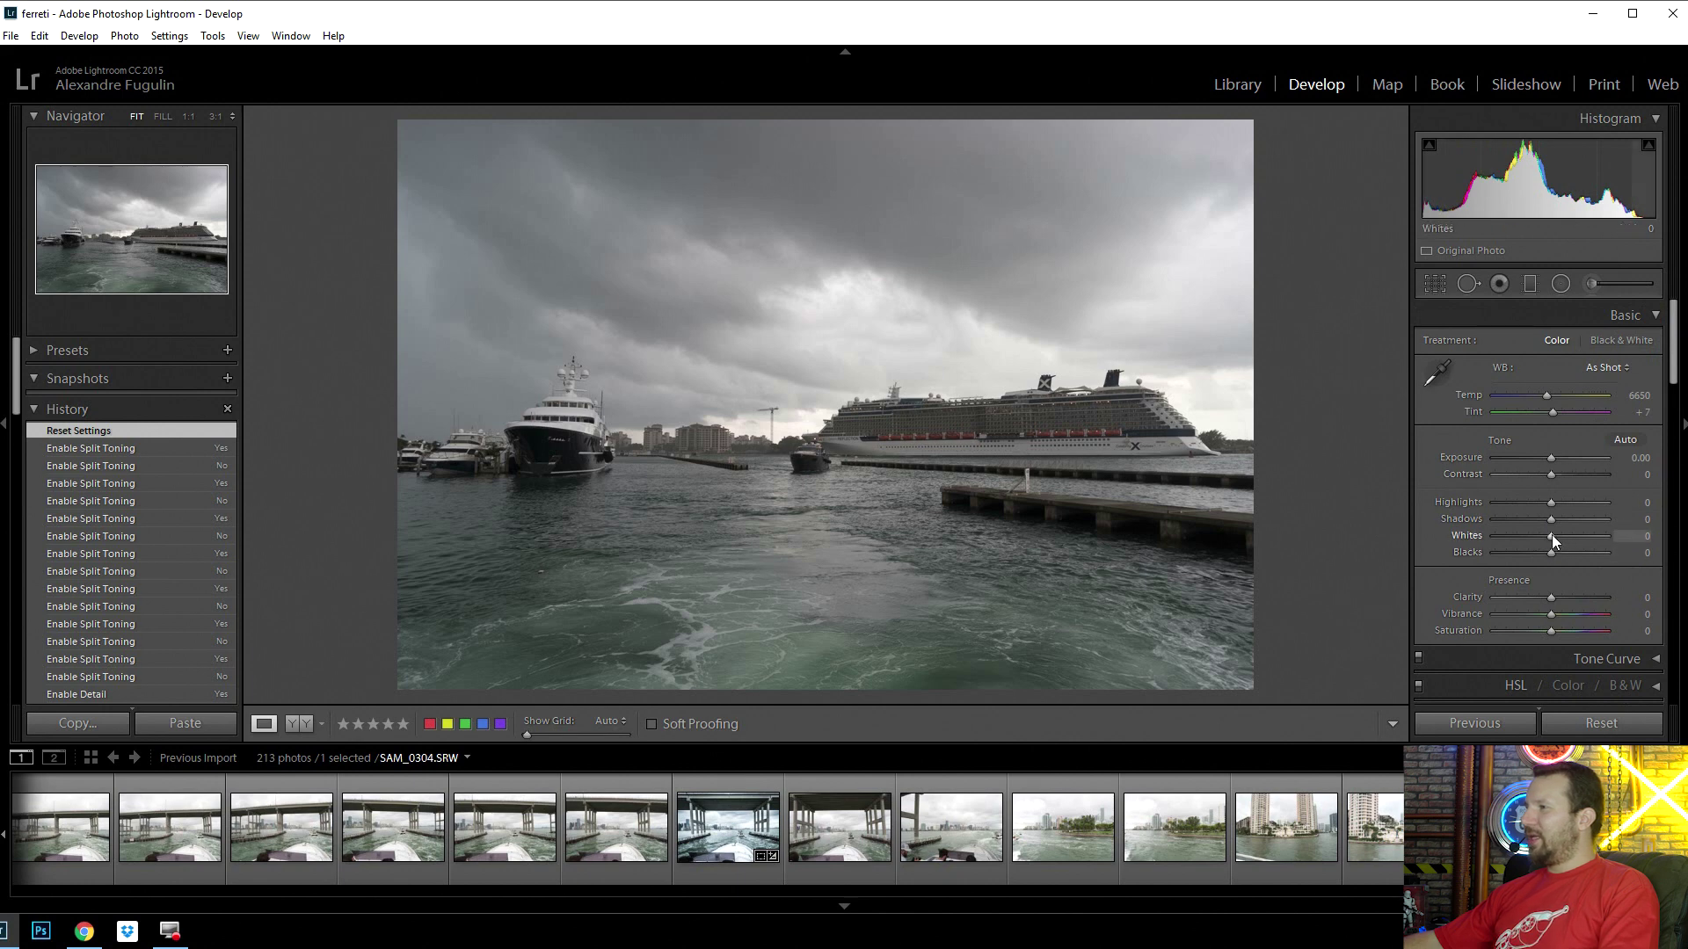
# - Set Whites +23, Shadows +62 and Clarity +59, and nudge Exposure toward +0.28
pyautogui.moveTo(1550, 537)
pyautogui.mouseDown()
pyautogui.moveTo(1567, 517)
pyautogui.moveTo(1538, 517)
pyautogui.mouseUp()
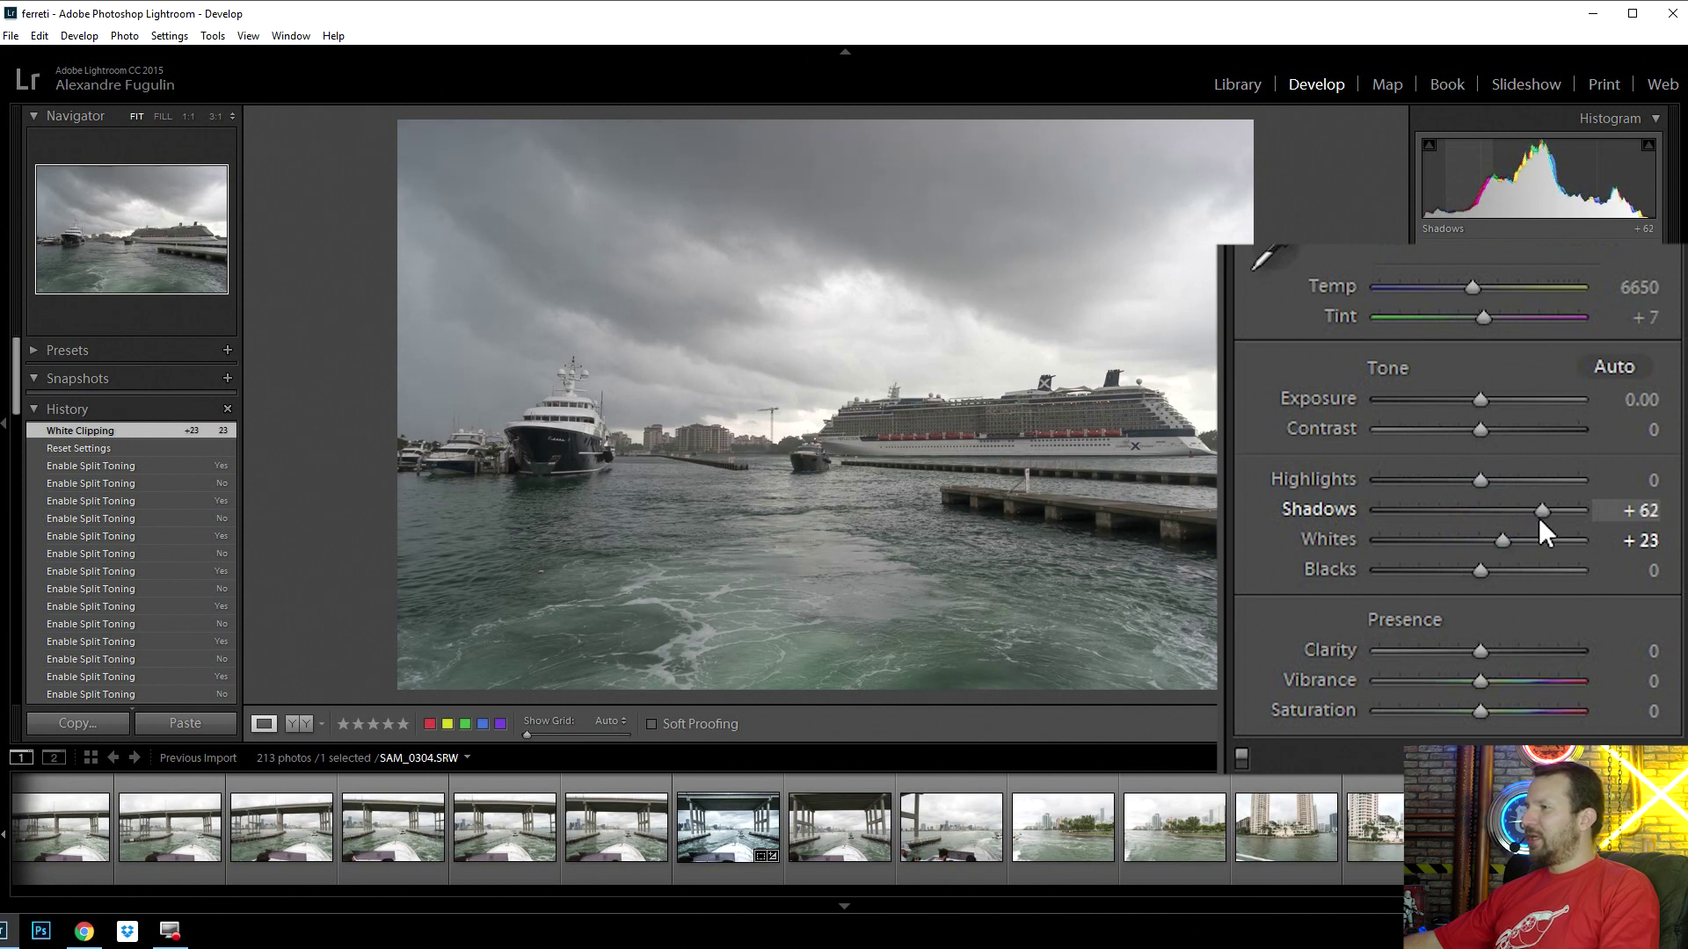
pyautogui.click(1512, 650)
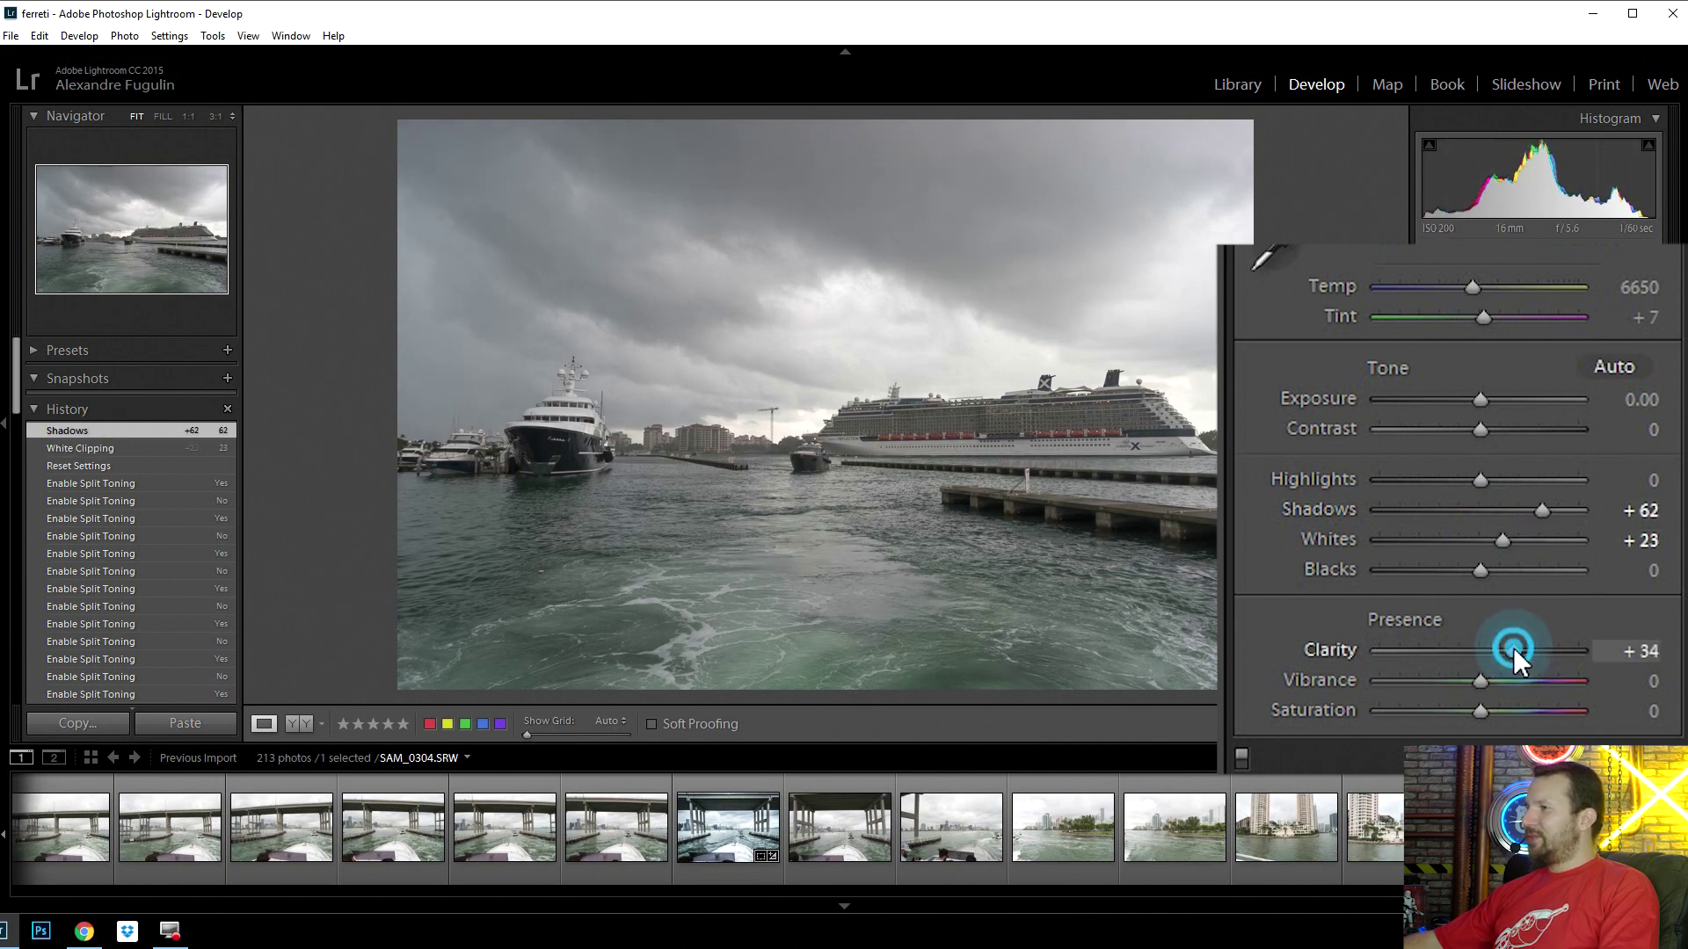
pyautogui.moveTo(1516, 650); pyautogui.dragTo(1539, 663)
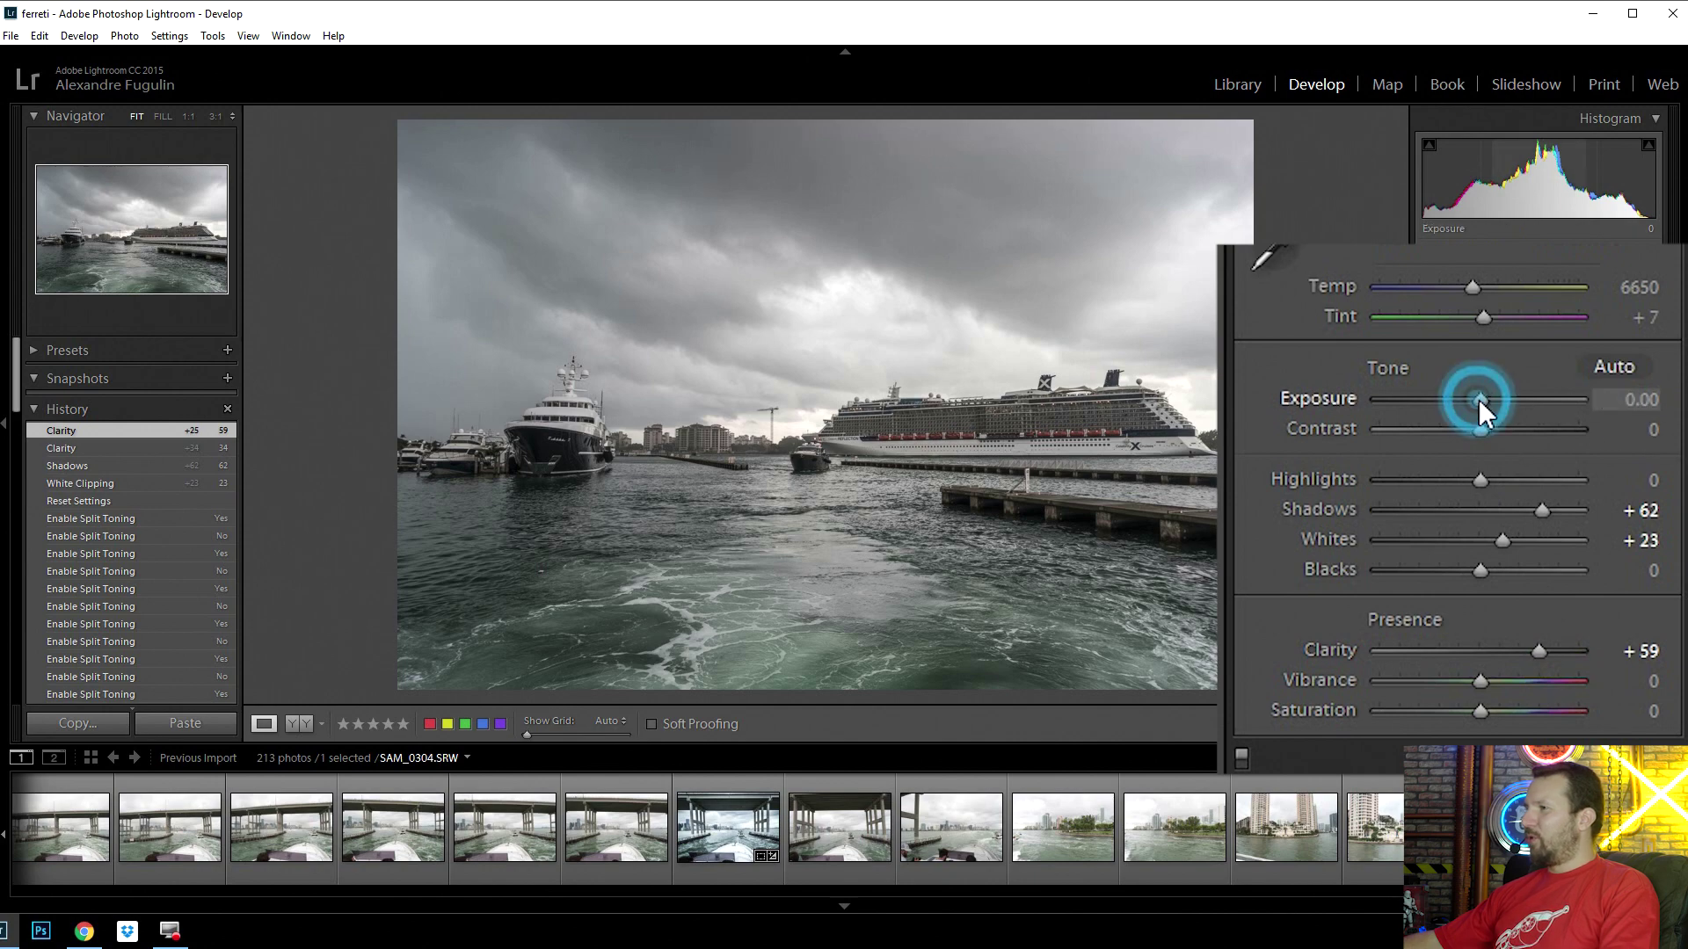
pyautogui.moveTo(1477, 399); pyautogui.dragTo(1484, 400)
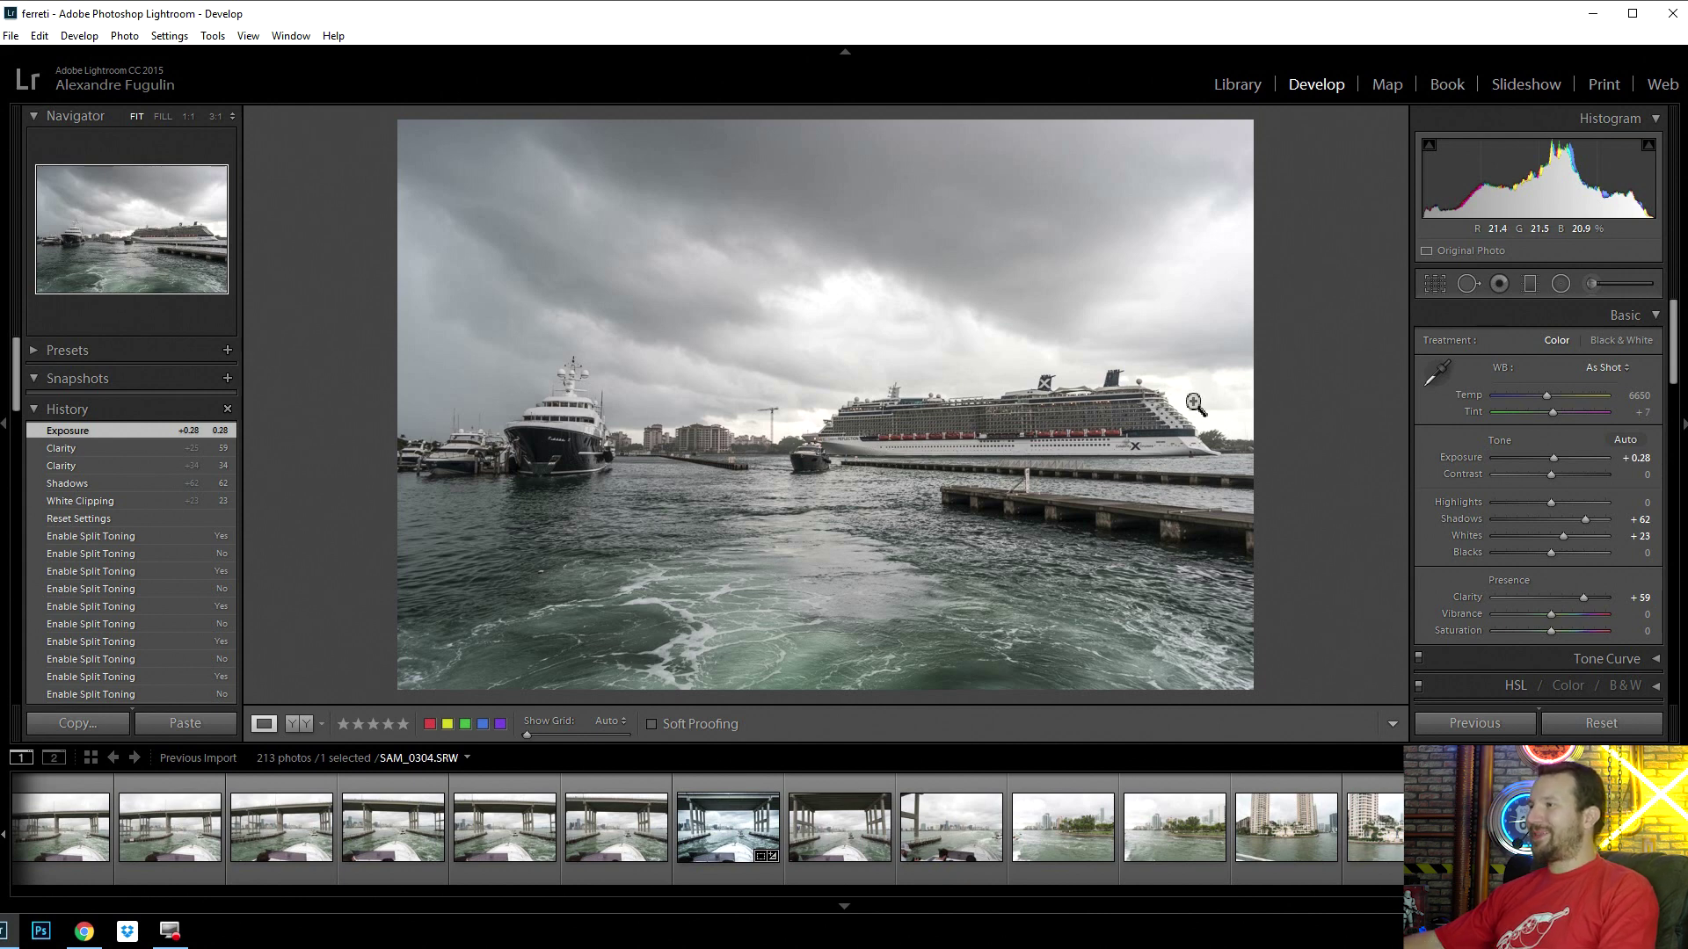
# - Show the loupe info overlay and switch it to Info 2 with shutter, aperture, ISO and lens
pyautogui.press('i')
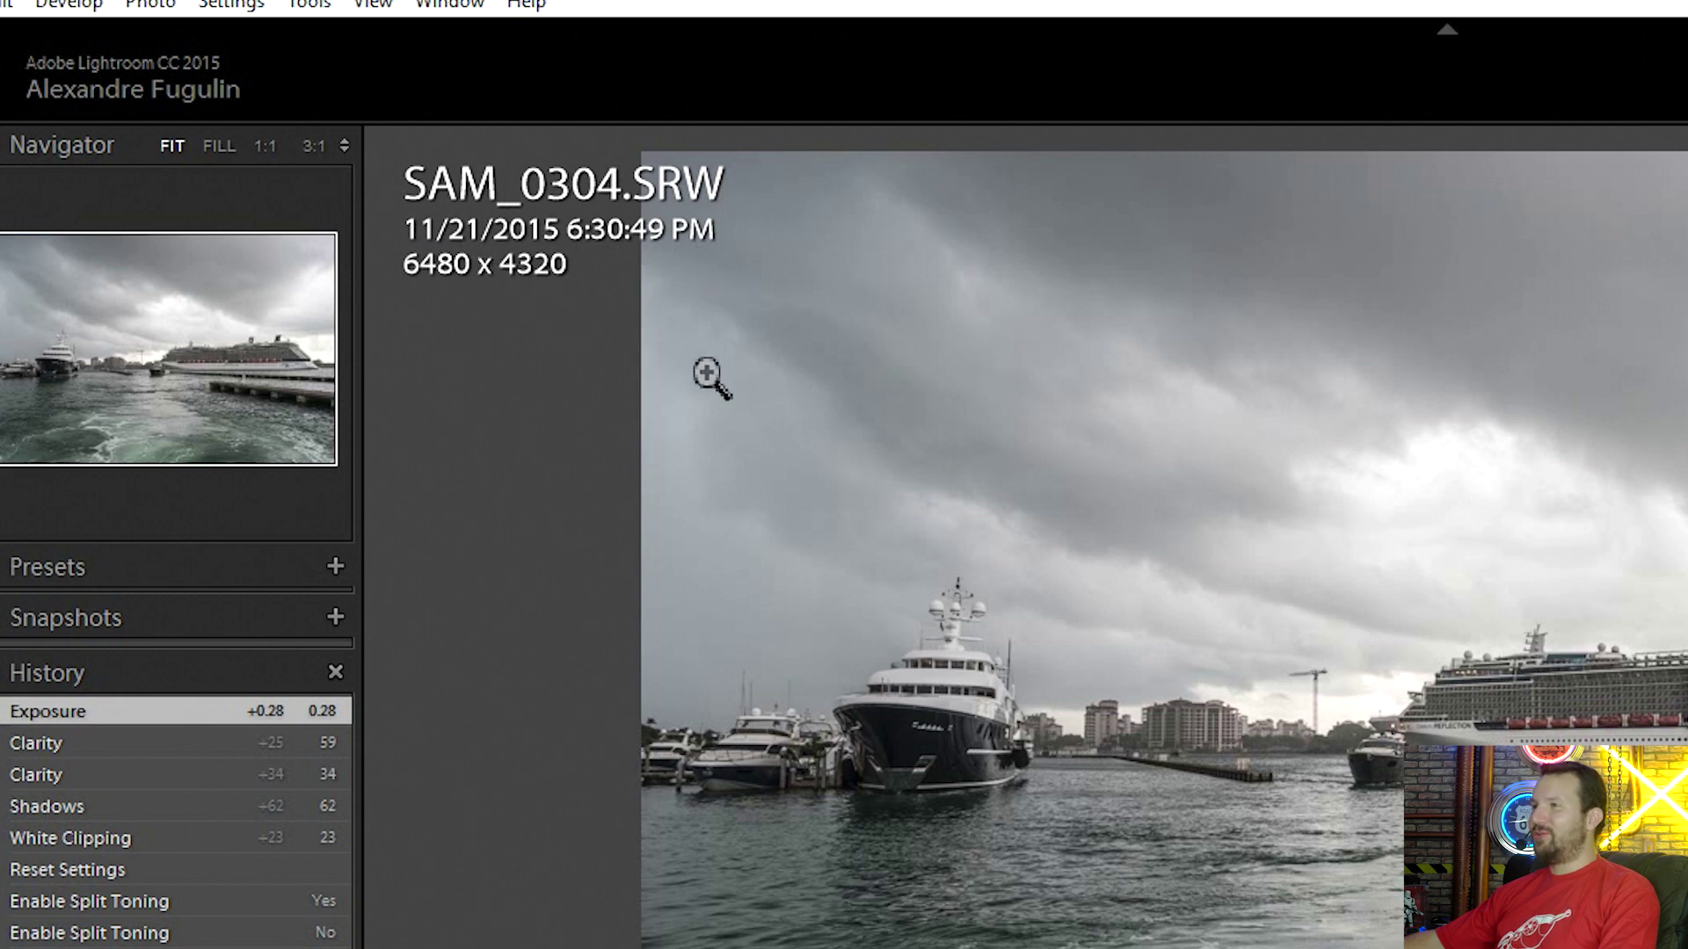
pyautogui.press('i')
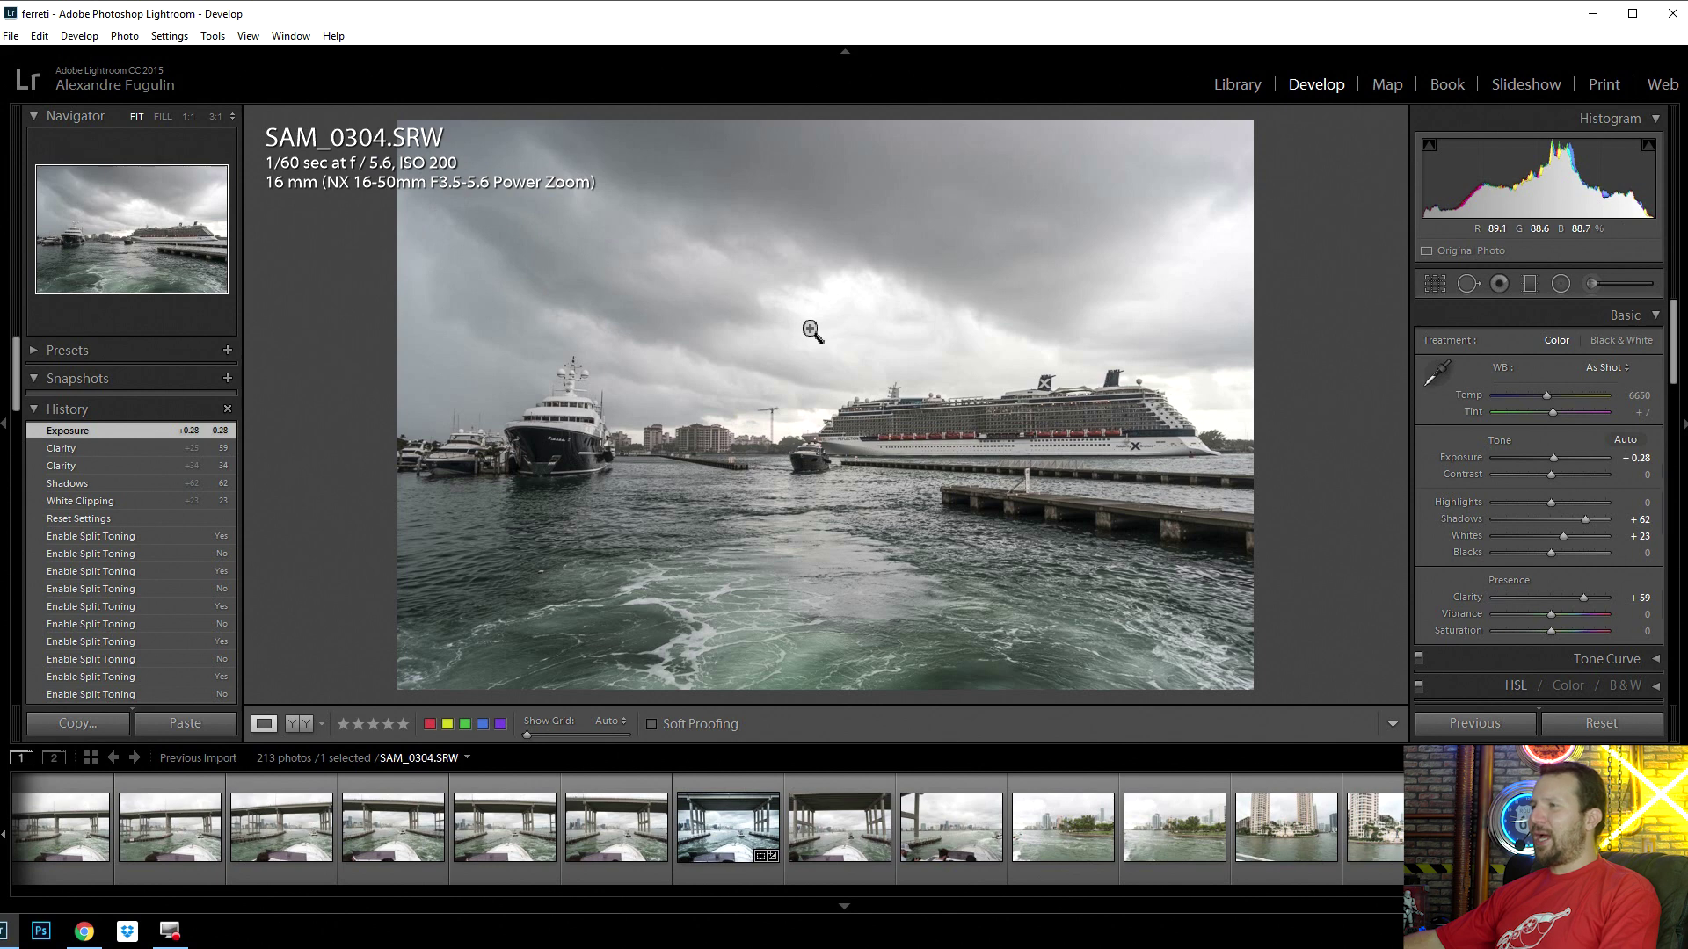
# - Hide the info overlay and scroll to the zeroed Split Toning panel
pyautogui.press('i')
pyautogui.press('i')
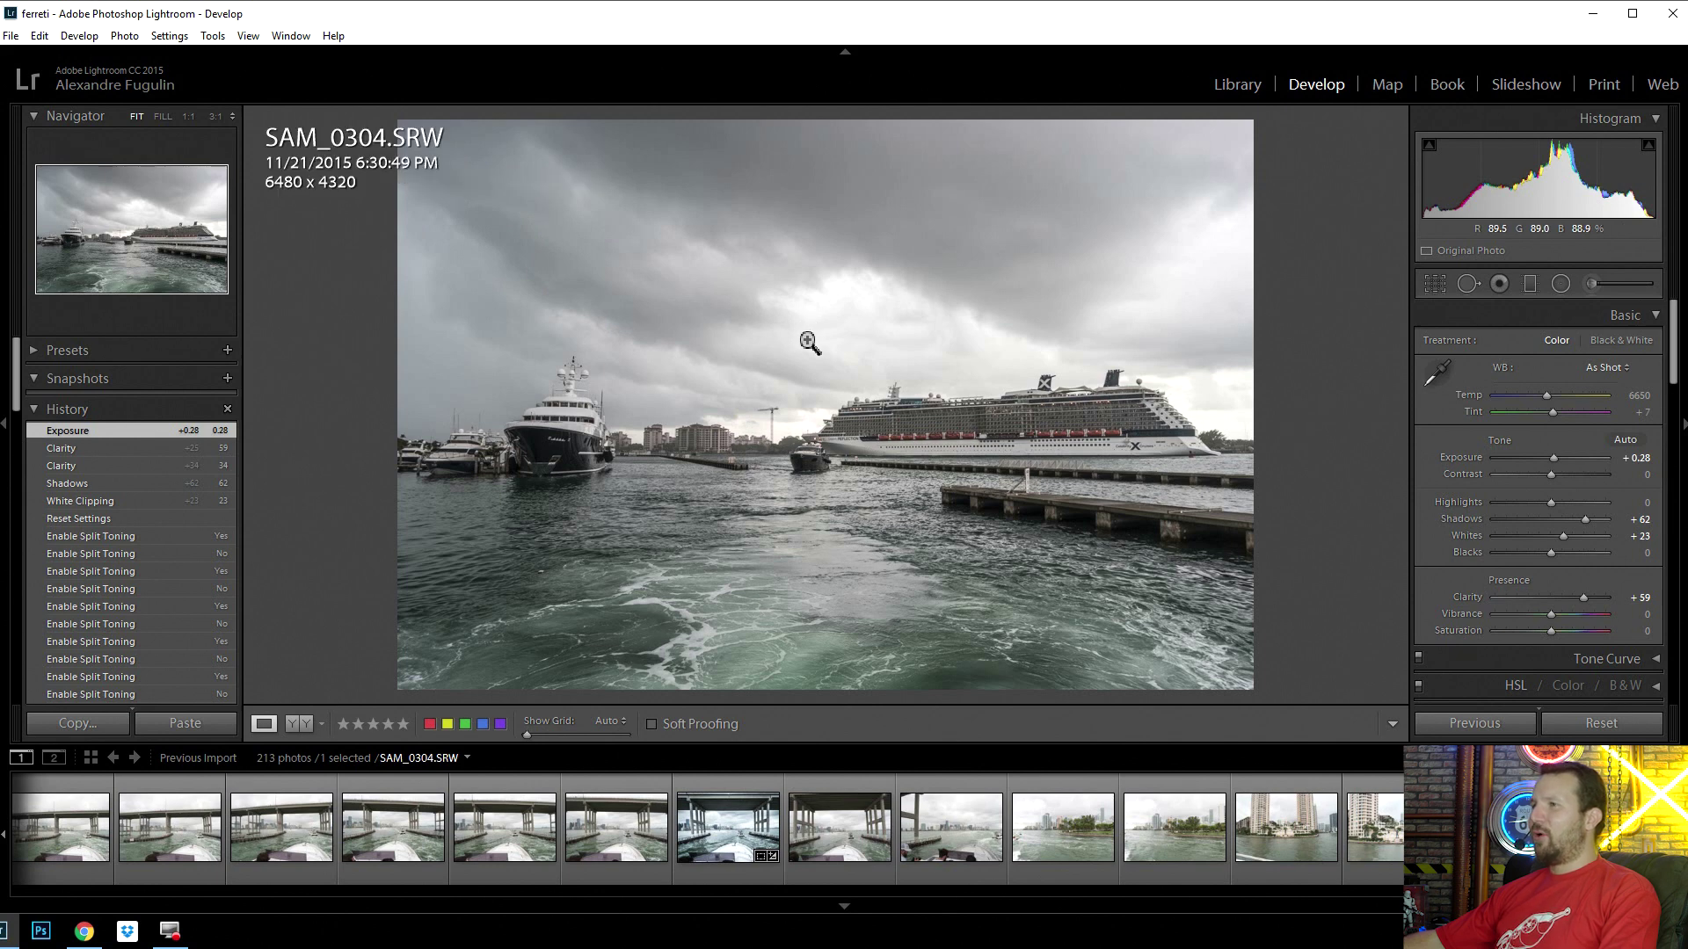
pyautogui.press('i')
pyautogui.press('i')
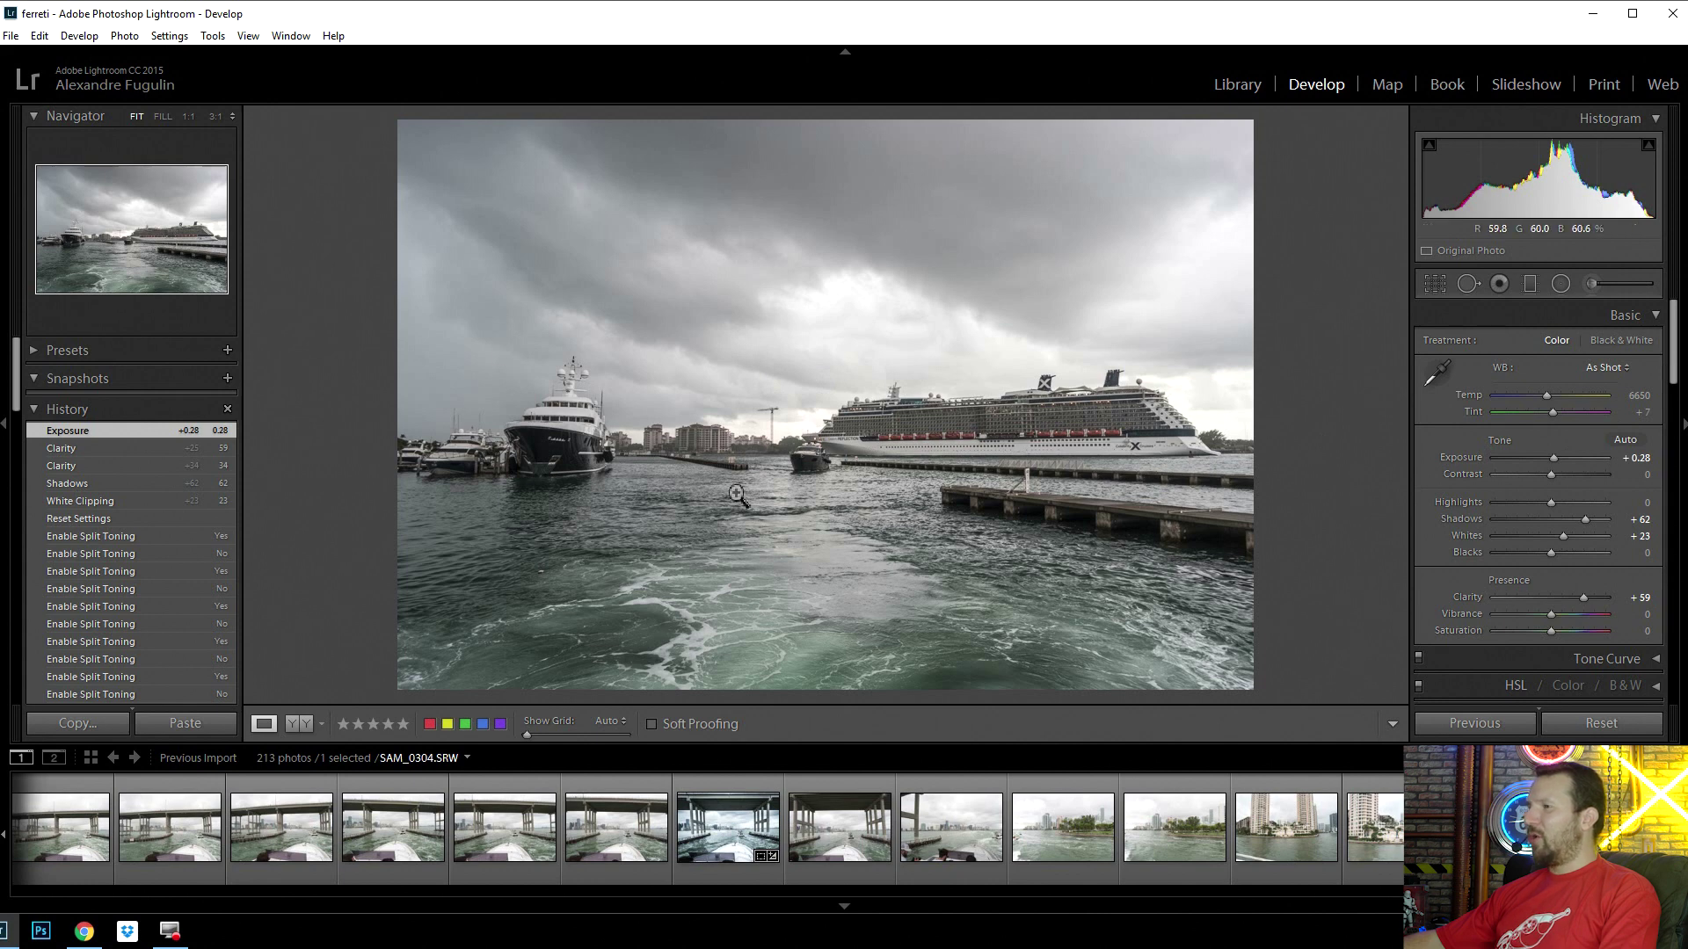
pyautogui.moveTo(1674, 331)
pyautogui.mouseDown()
pyautogui.moveTo(1675, 559)
pyautogui.moveTo(1679, 394)
pyautogui.mouseUp()
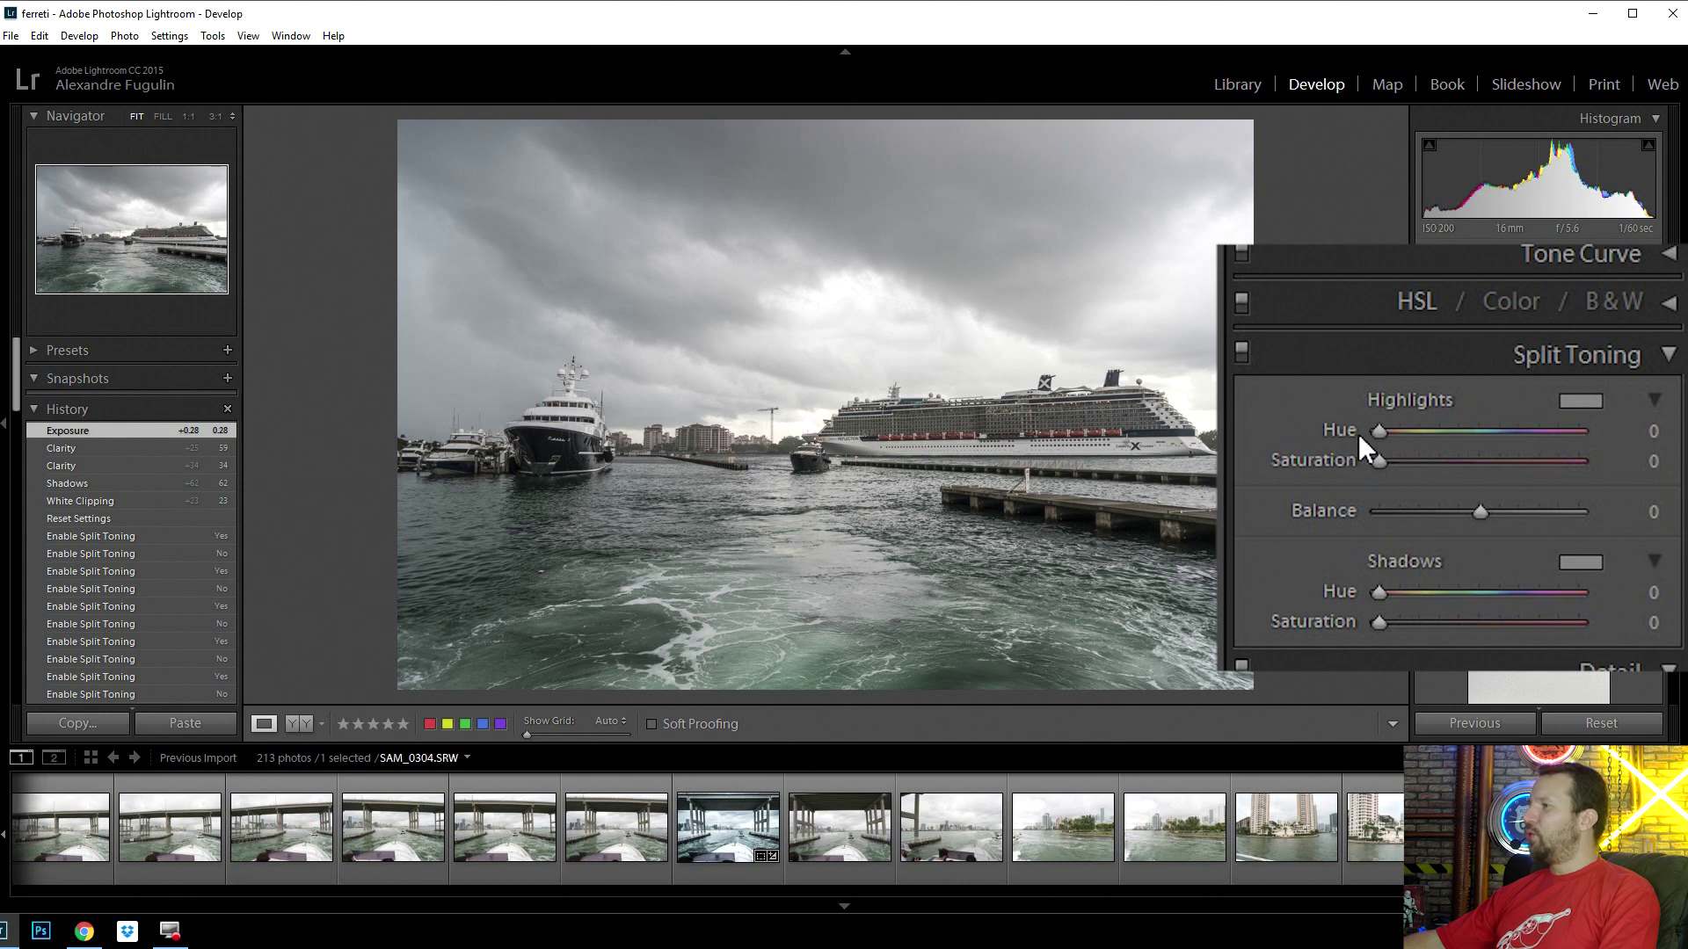
# - Try several highlight hues, settling on a blue hue around 238
pyautogui.moveTo(1376, 435); pyautogui.dragTo(1484, 435)
pyautogui.moveTo(1620, 442)
pyautogui.mouseDown()
pyautogui.moveTo(1346, 440)
pyautogui.moveTo(1543, 444)
pyautogui.mouseUp()
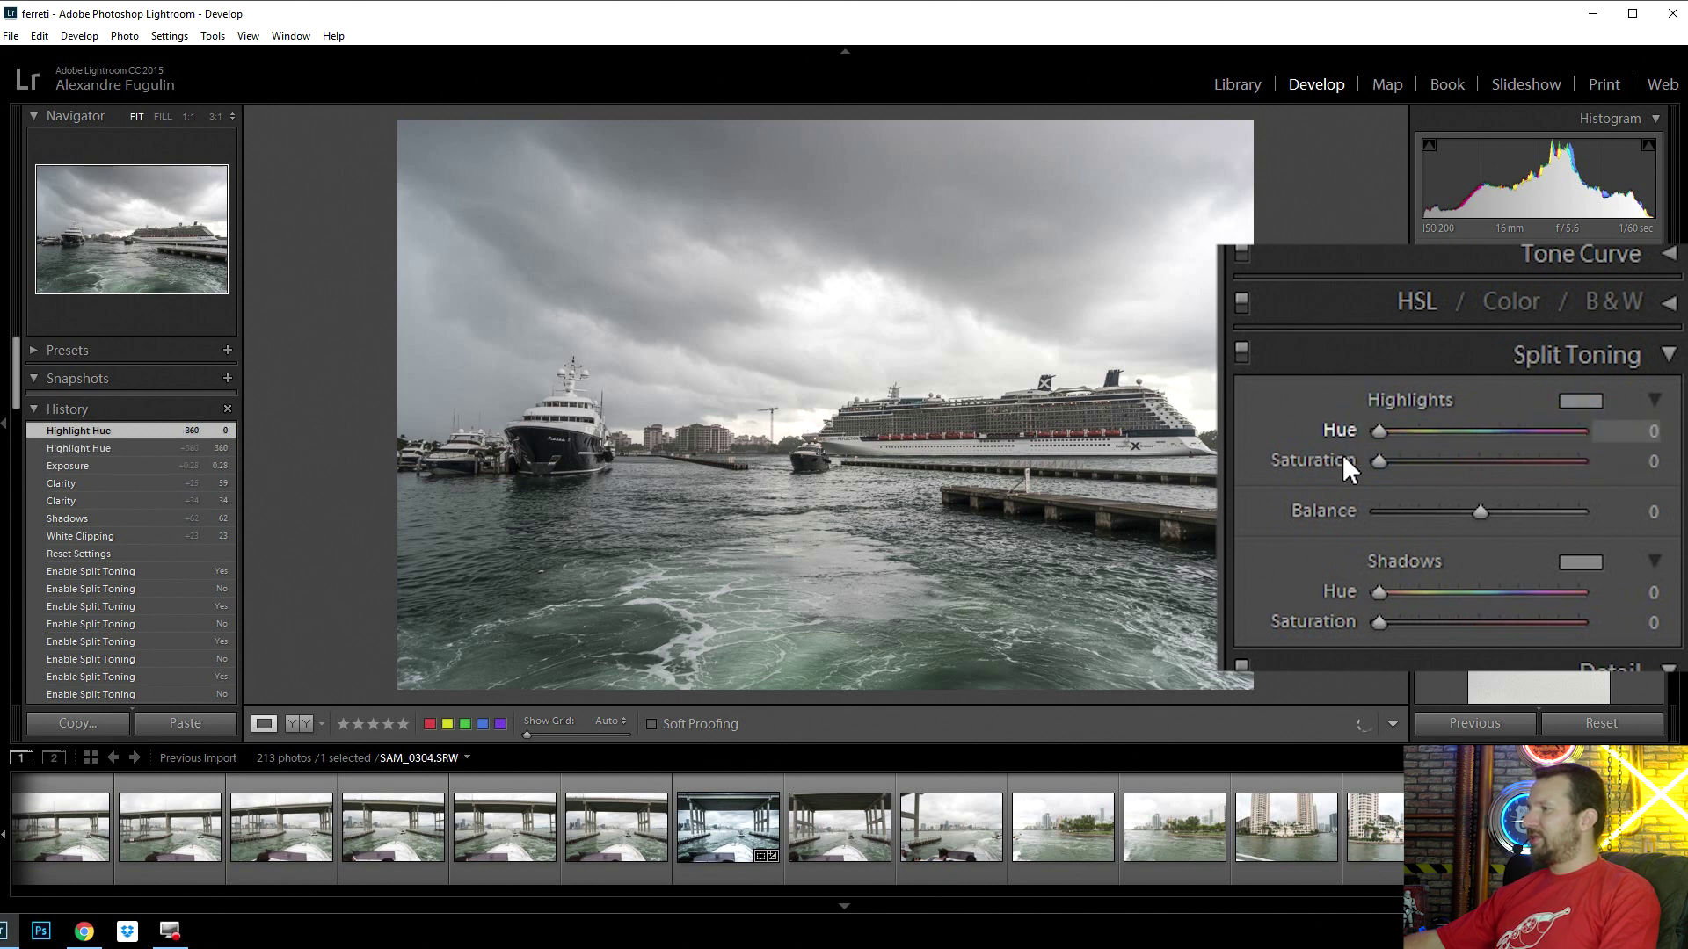
pyautogui.moveTo(1379, 448); pyautogui.dragTo(1550, 443)
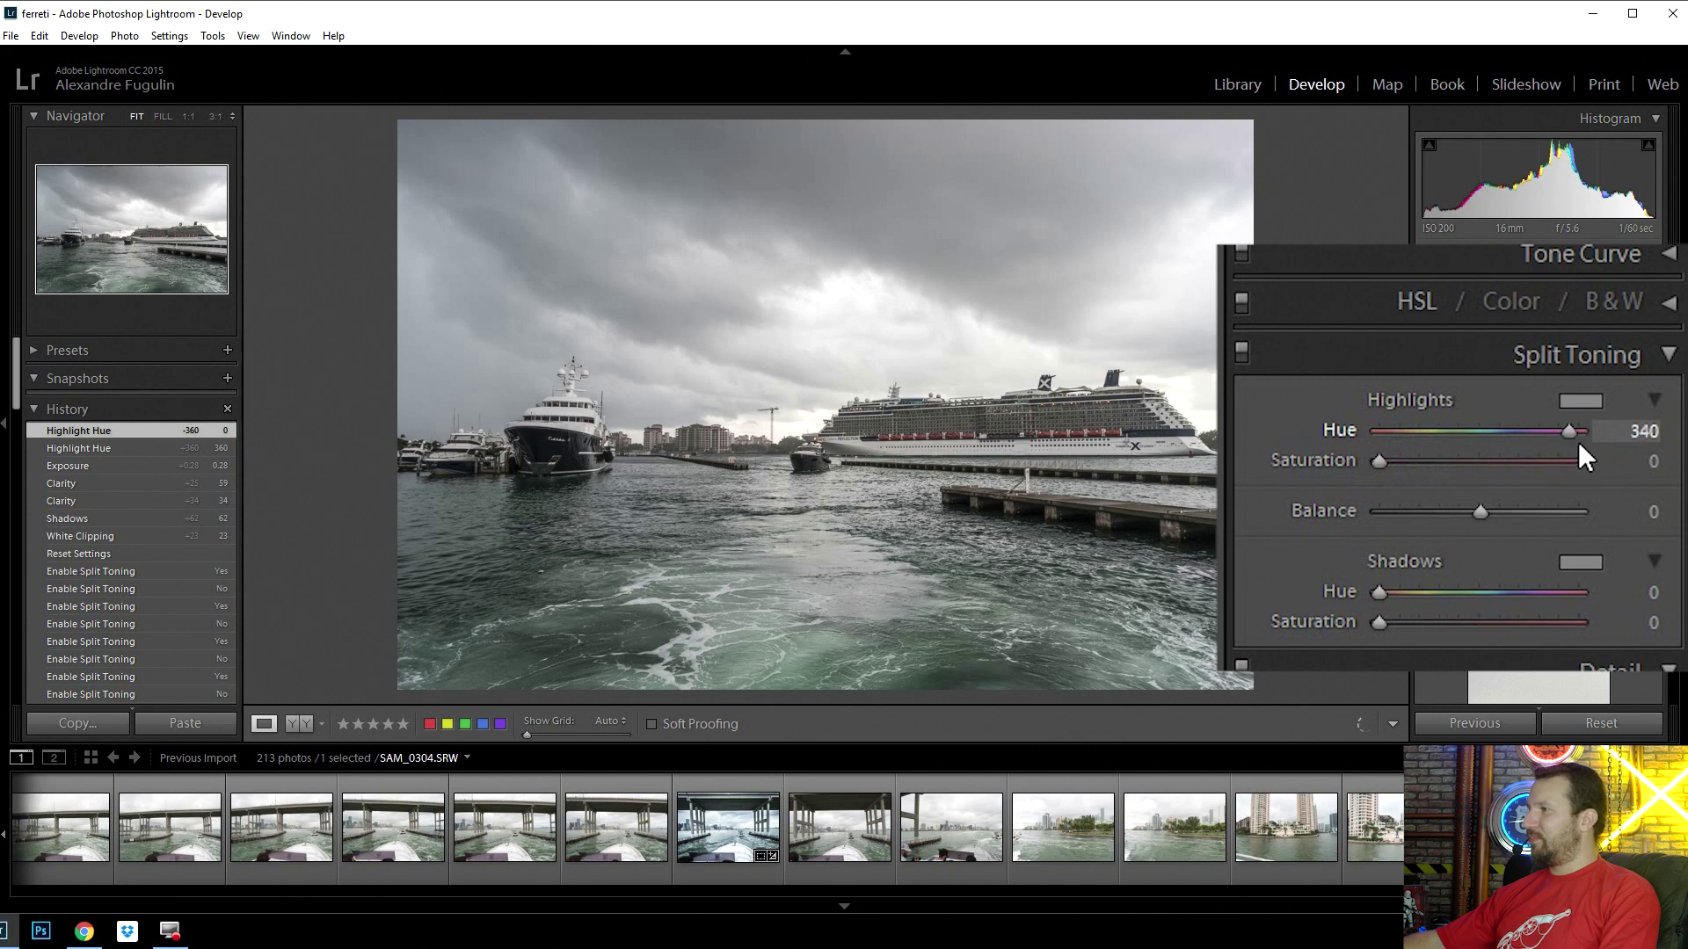
pyautogui.moveTo(1438, 448); pyautogui.dragTo(1312, 462)
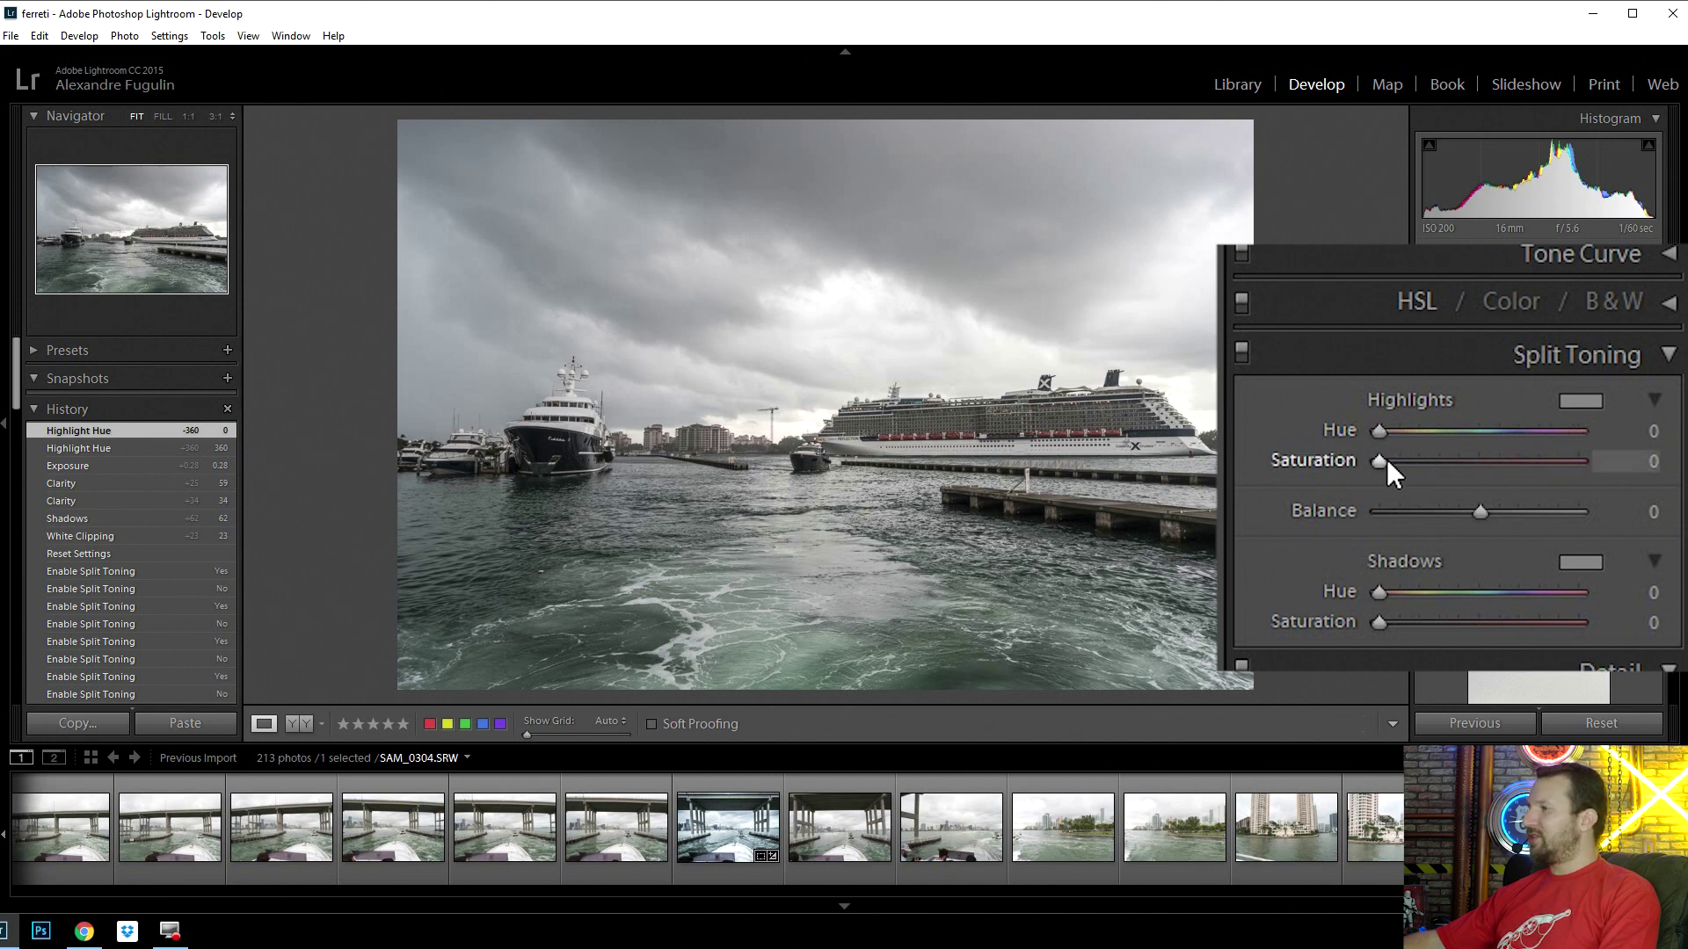
pyautogui.moveTo(1380, 431); pyautogui.dragTo(1512, 441)
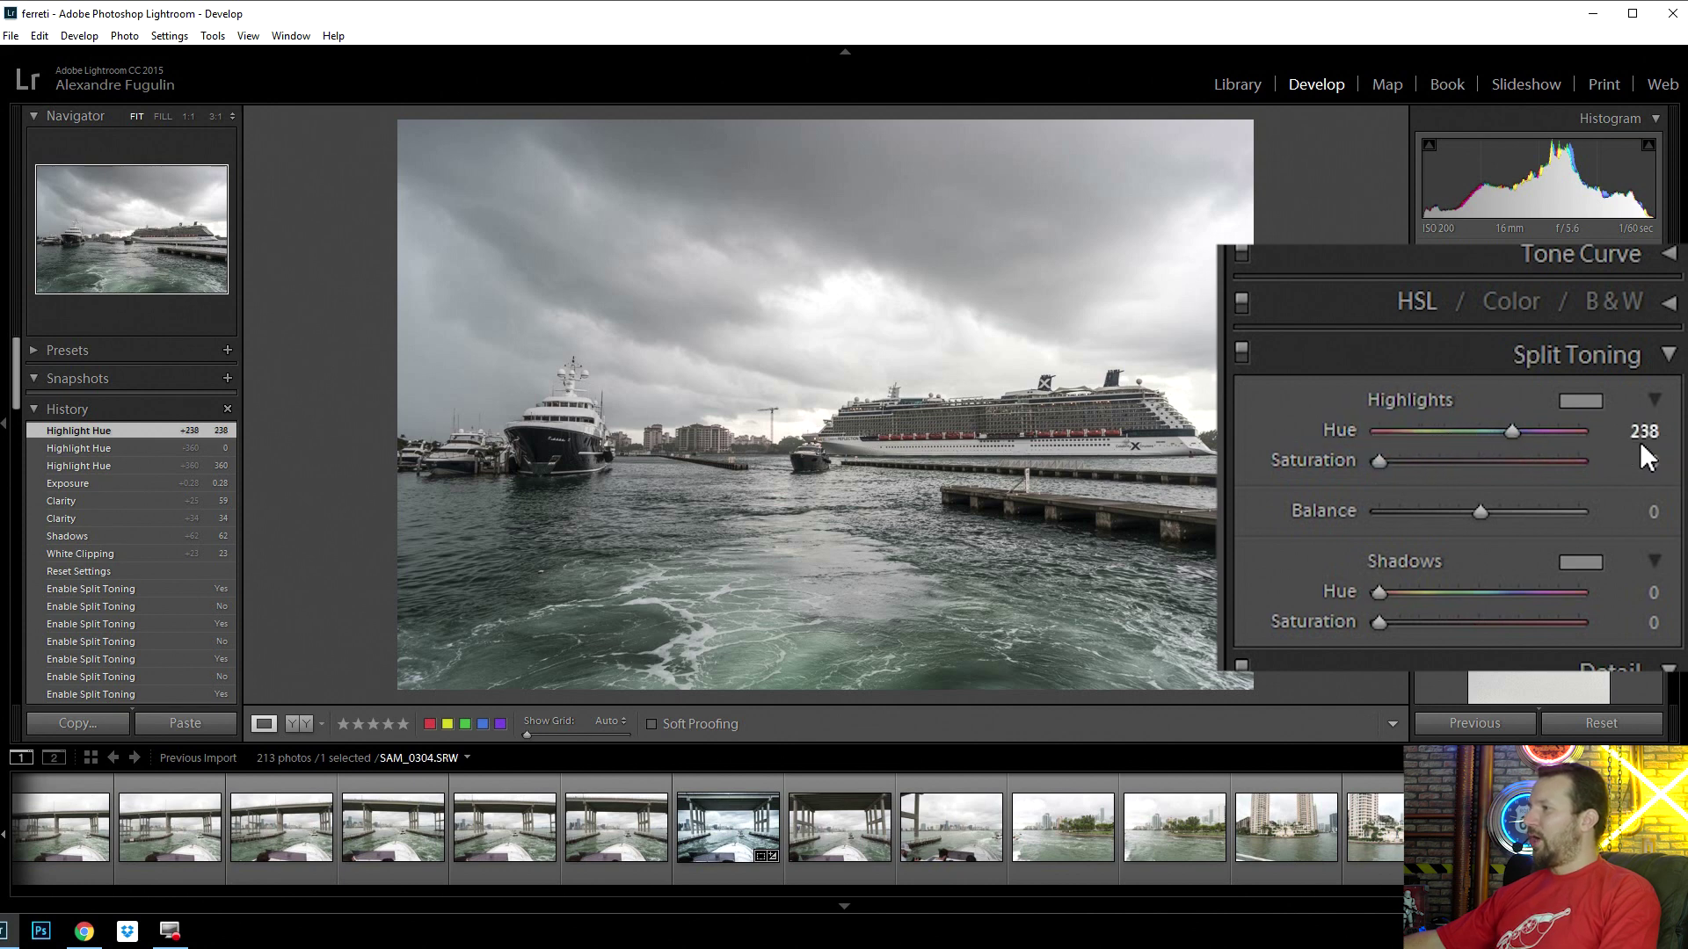
# - Raise highlight saturation to 50, then 100, then drop it back to 0
pyautogui.moveTo(1378, 461); pyautogui.dragTo(1471, 472)
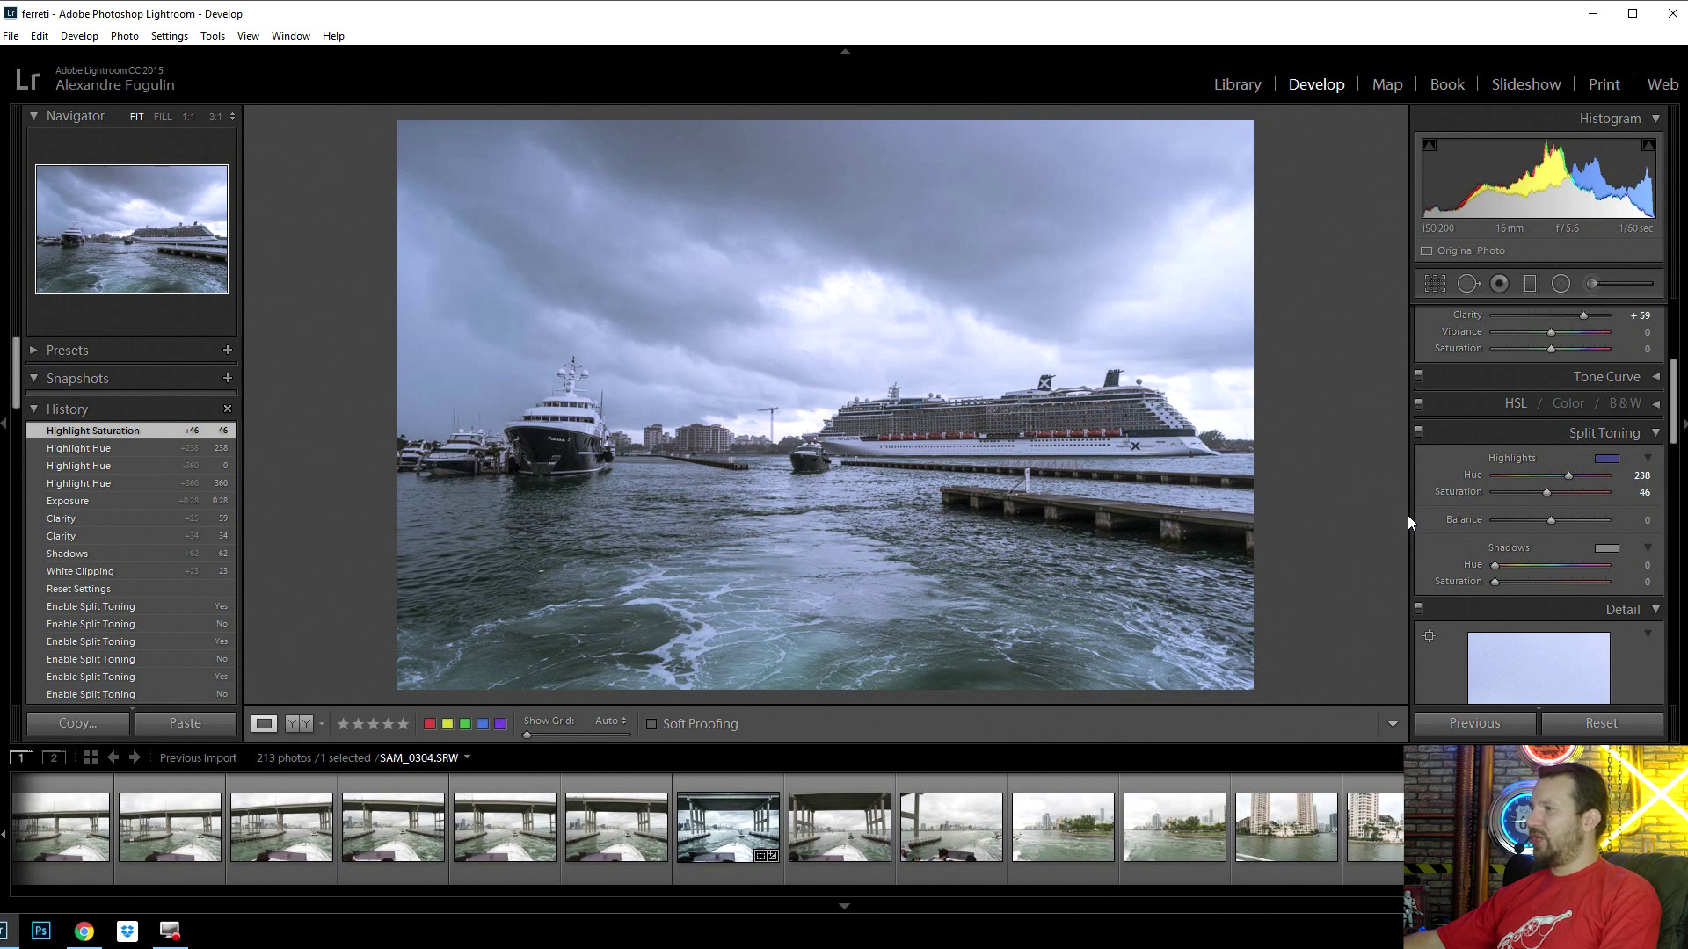
pyautogui.moveTo(1547, 493); pyautogui.dragTo(1550, 492)
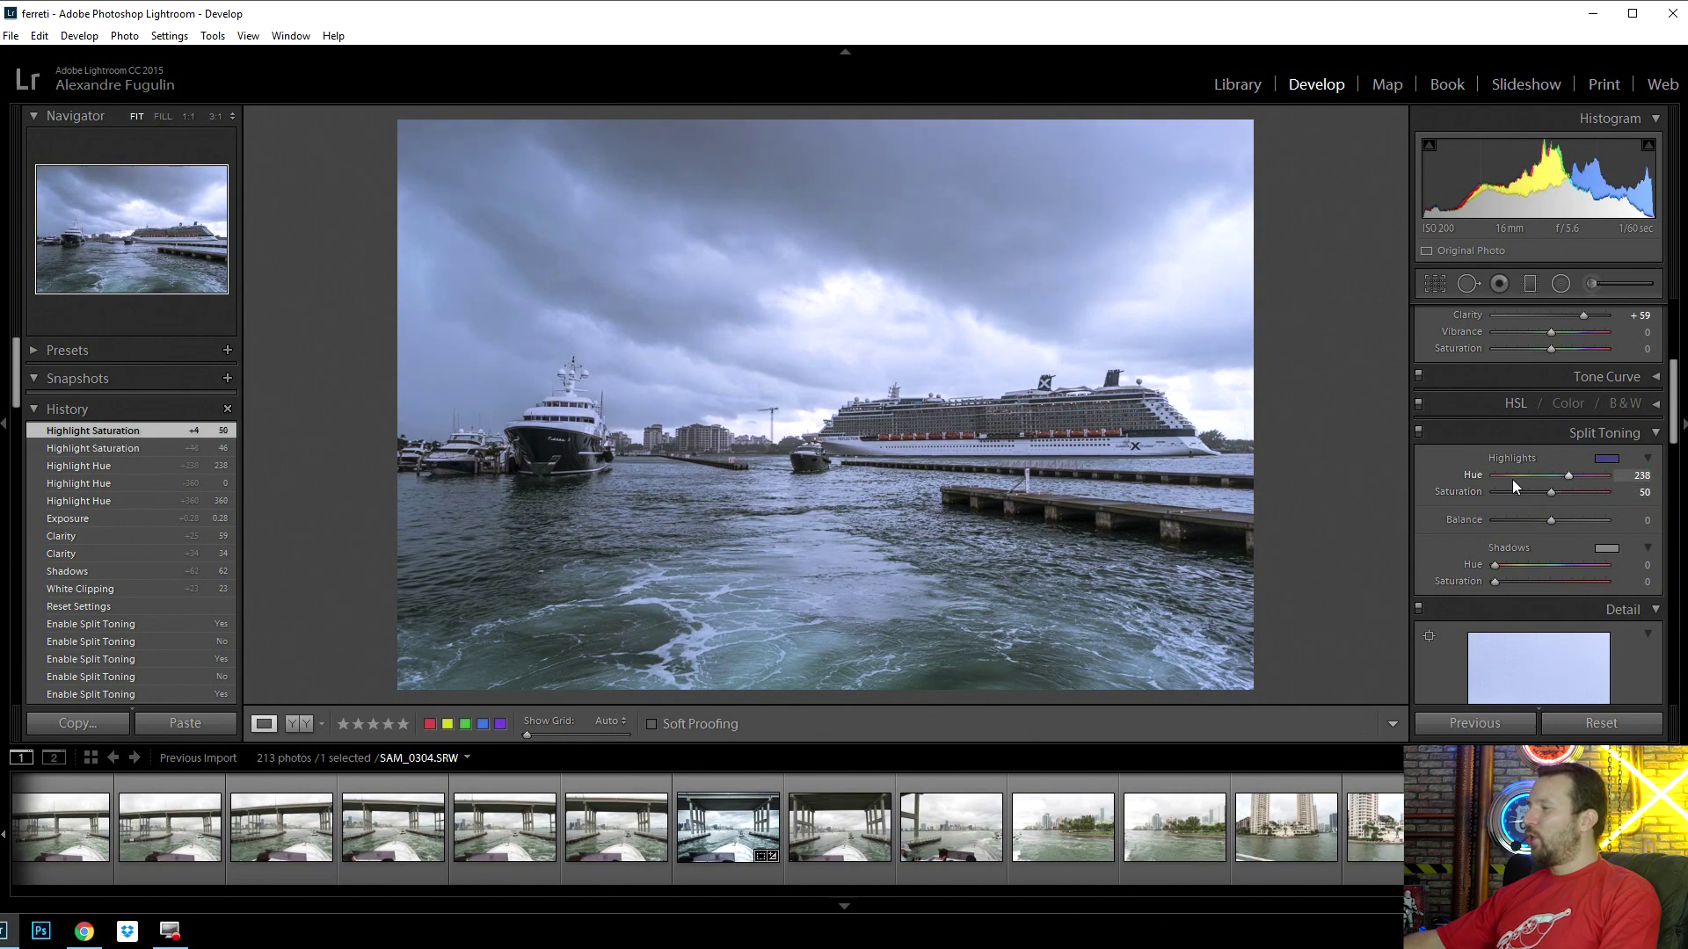
pyautogui.moveTo(1551, 493); pyautogui.dragTo(1626, 492)
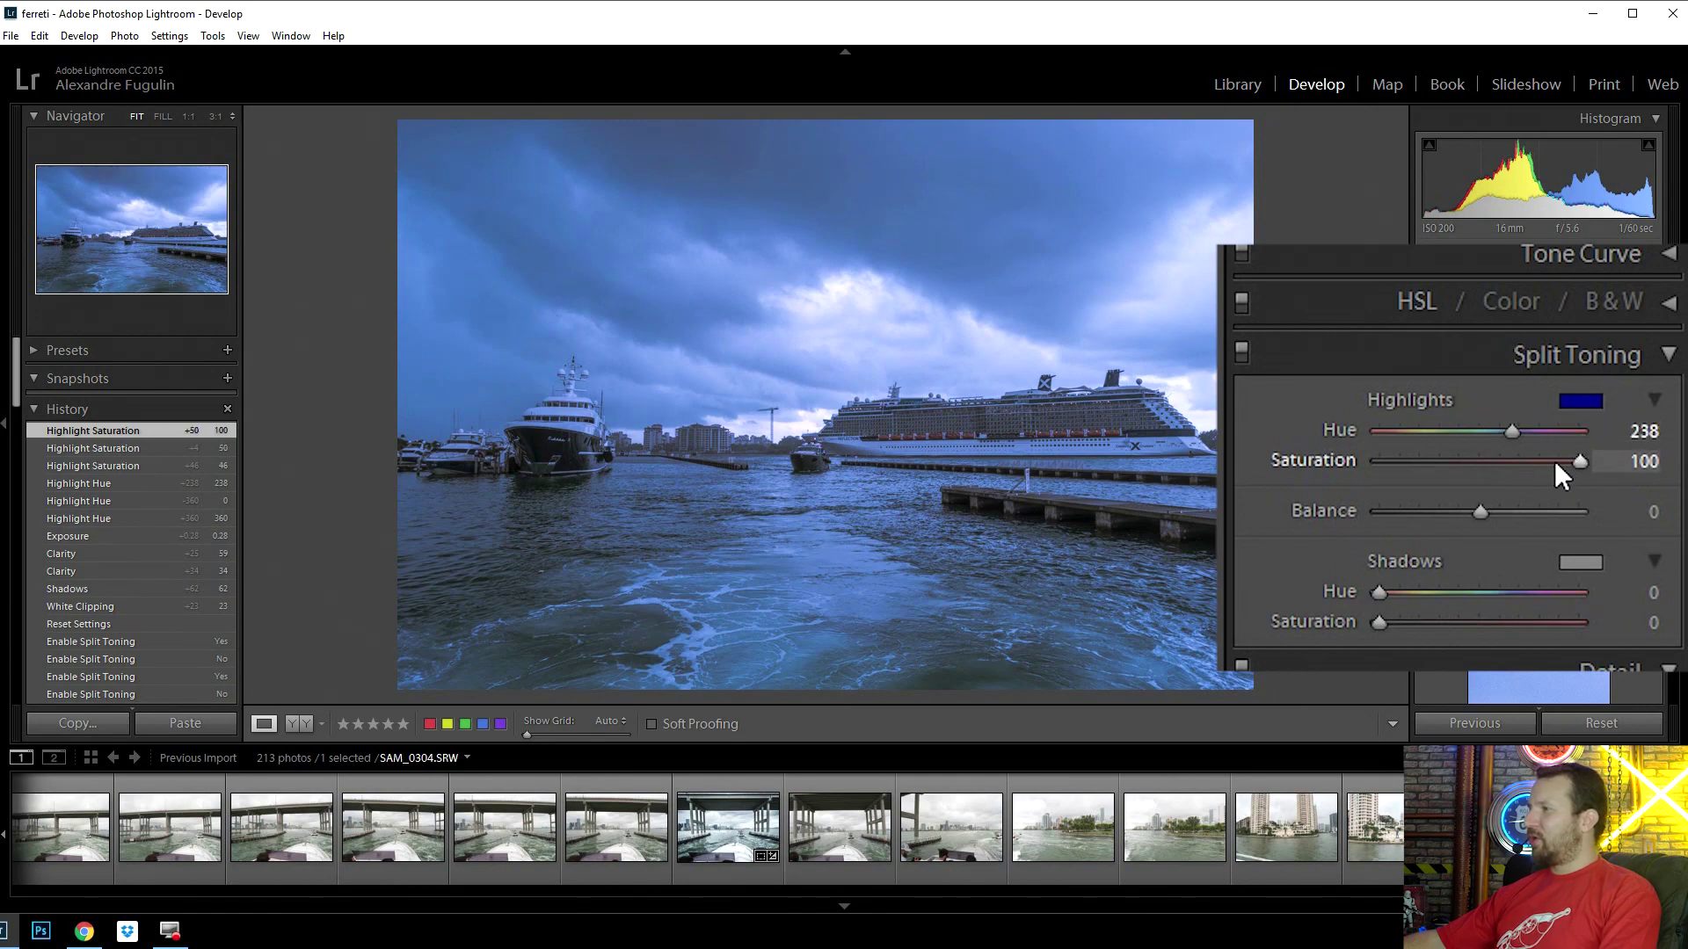
pyautogui.moveTo(1555, 462); pyautogui.dragTo(1369, 471)
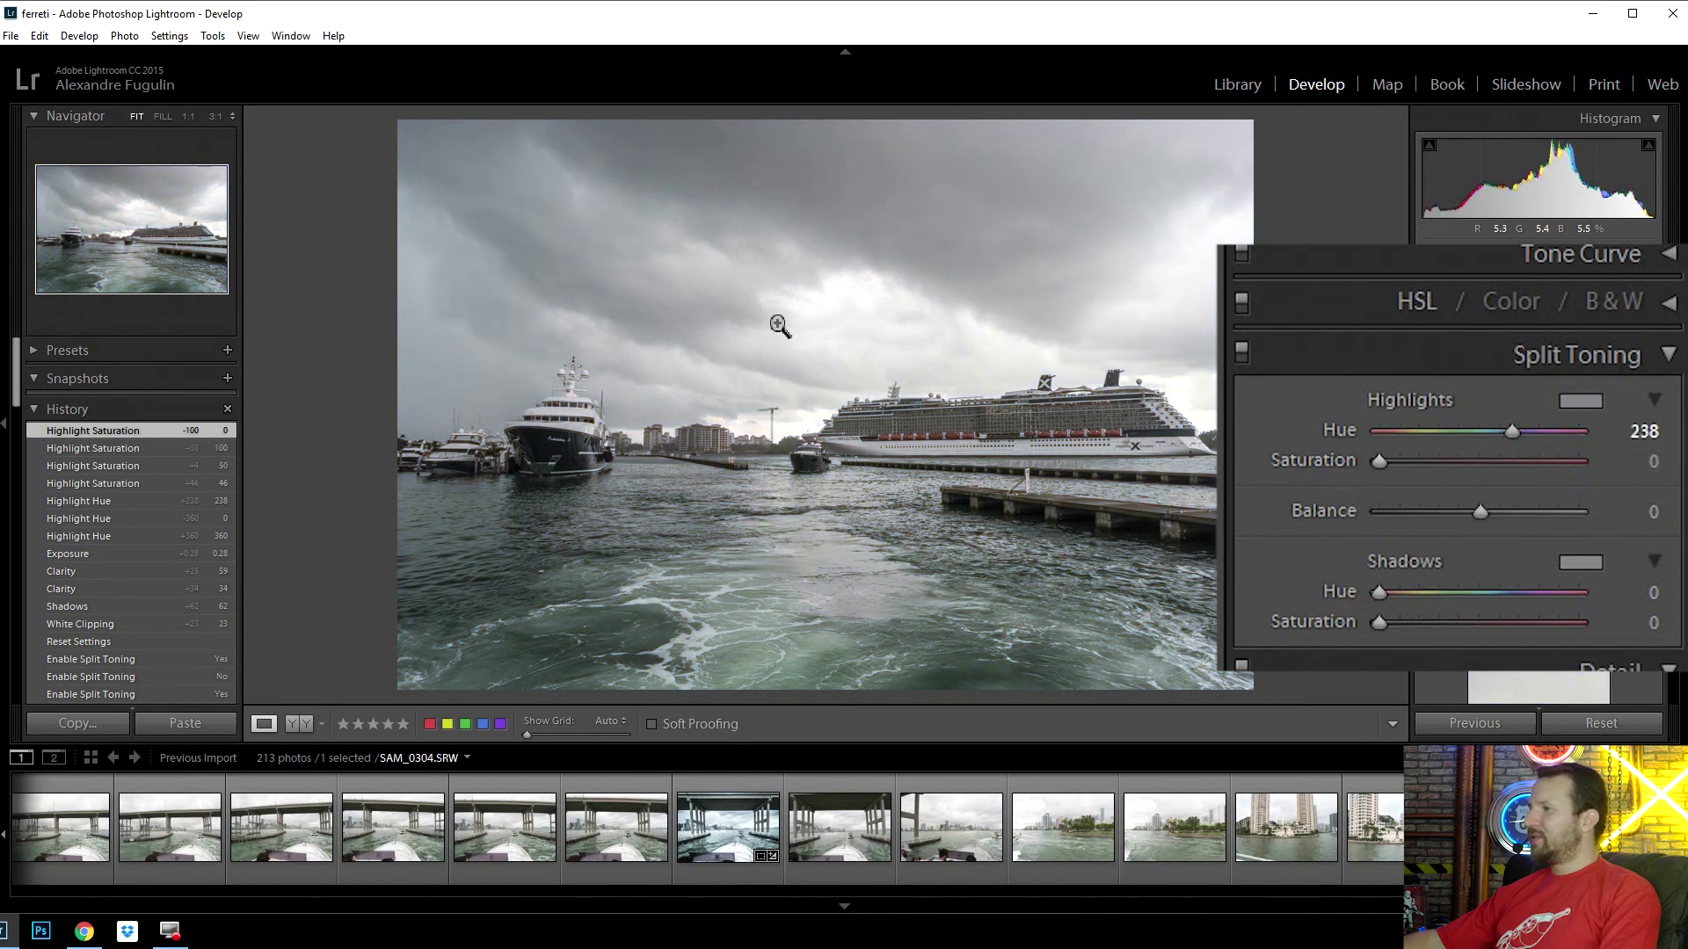
# - Set the highlights hue to 215 and bring up the highlights colour picker
pyautogui.moveTo(1511, 430)
pyautogui.mouseDown()
pyautogui.moveTo(1533, 462)
pyautogui.moveTo(1600, 475)
pyautogui.moveTo(1384, 510)
pyautogui.moveTo(1376, 484)
pyautogui.mouseUp()
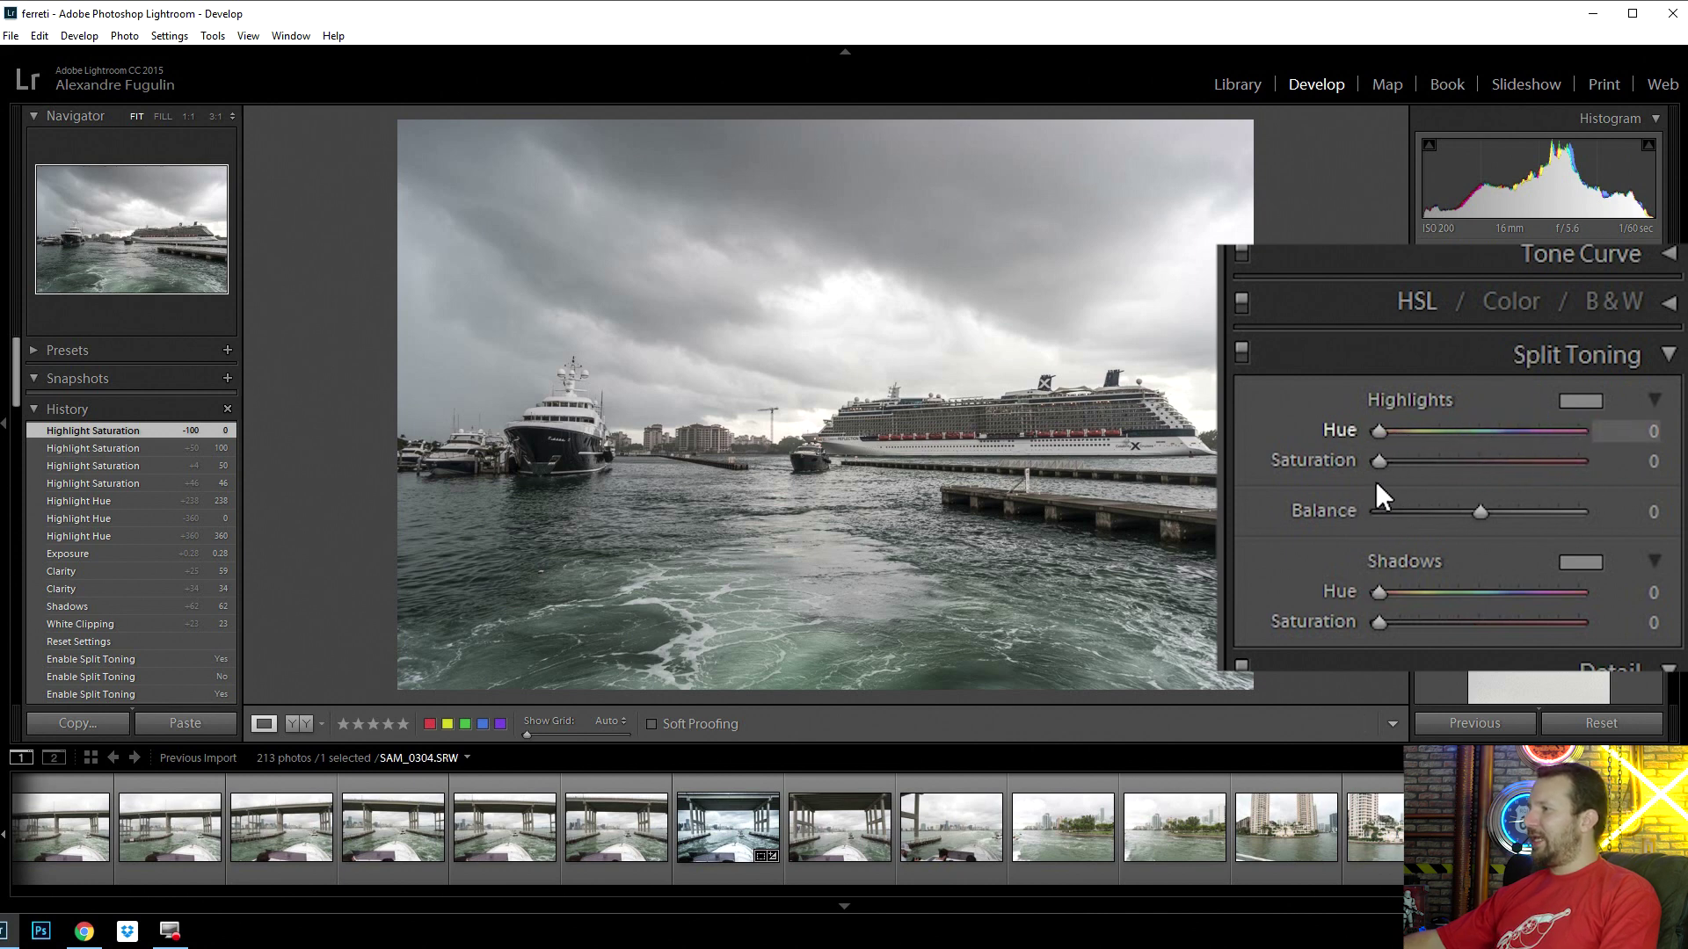
pyautogui.moveTo(1449, 431); pyautogui.dragTo(1496, 438)
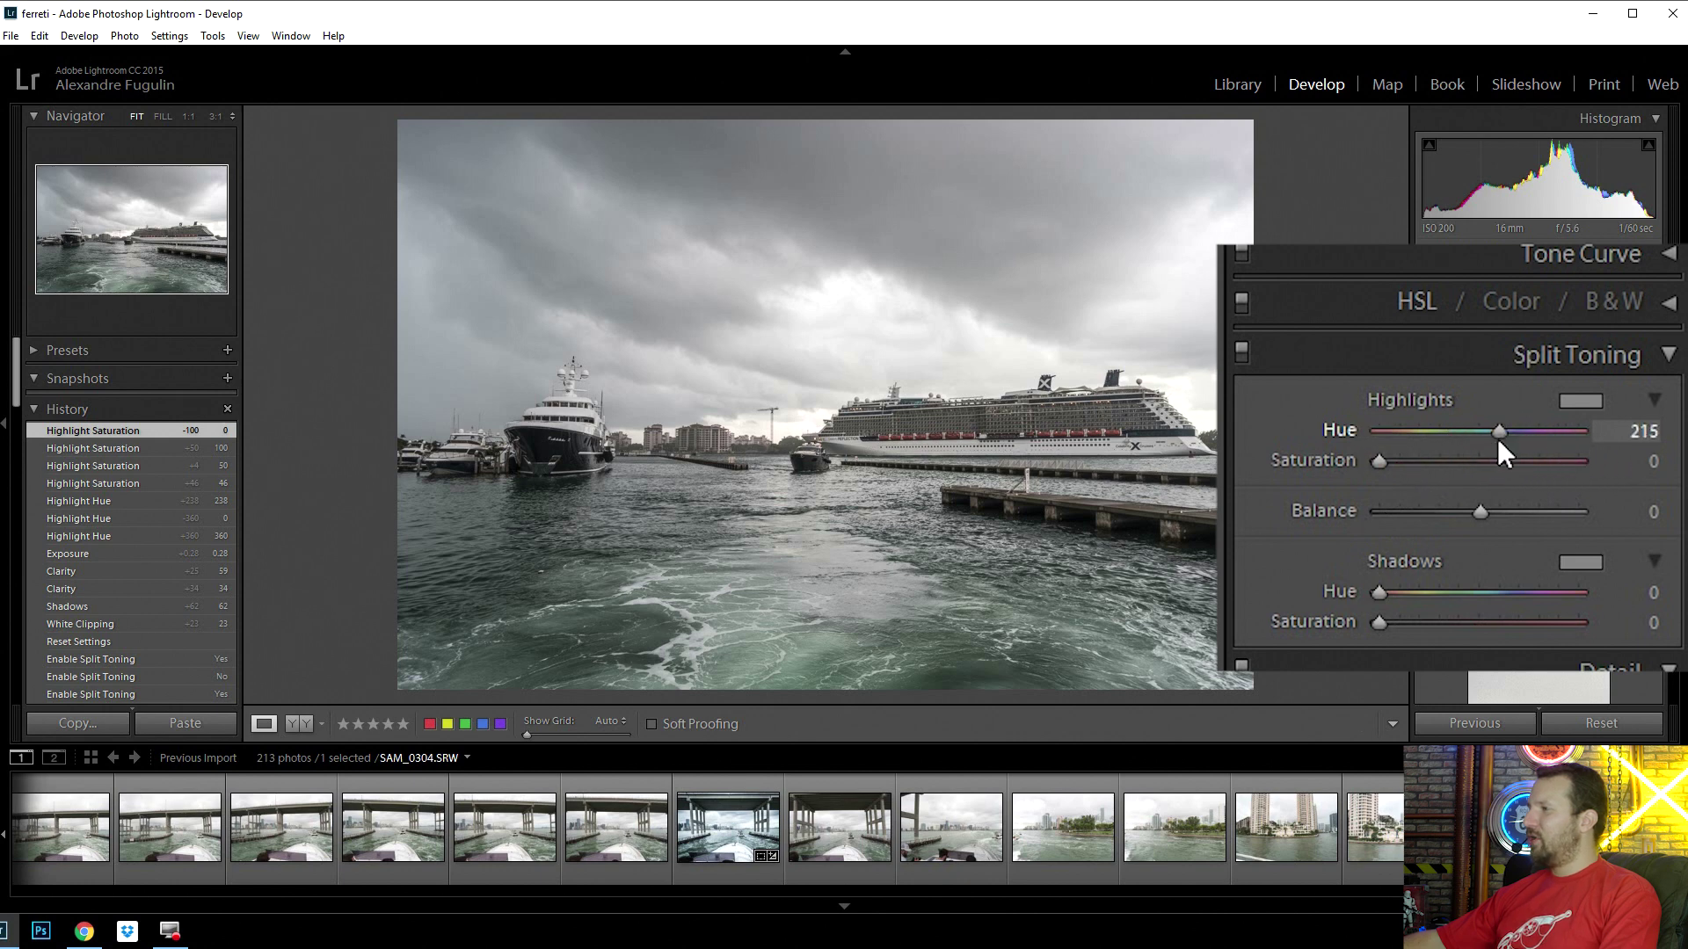
pyautogui.click(1578, 400)
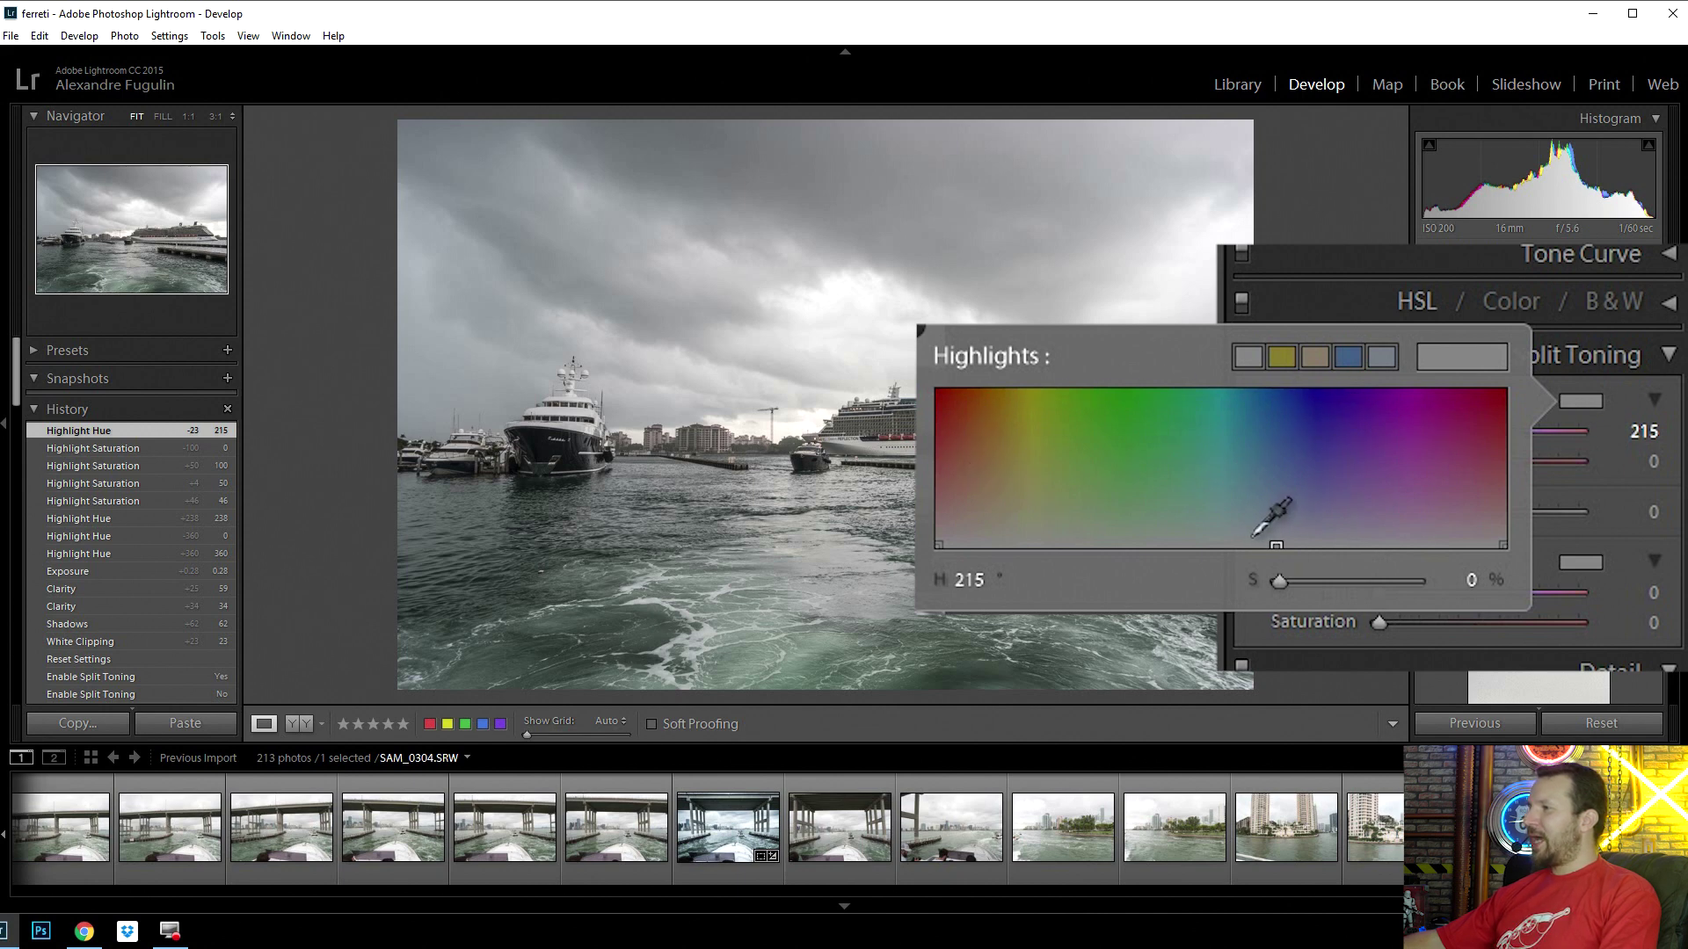
# - Try cyan, pale blue, green and teal highlight tints in the colour field
pyautogui.click(1271, 397)
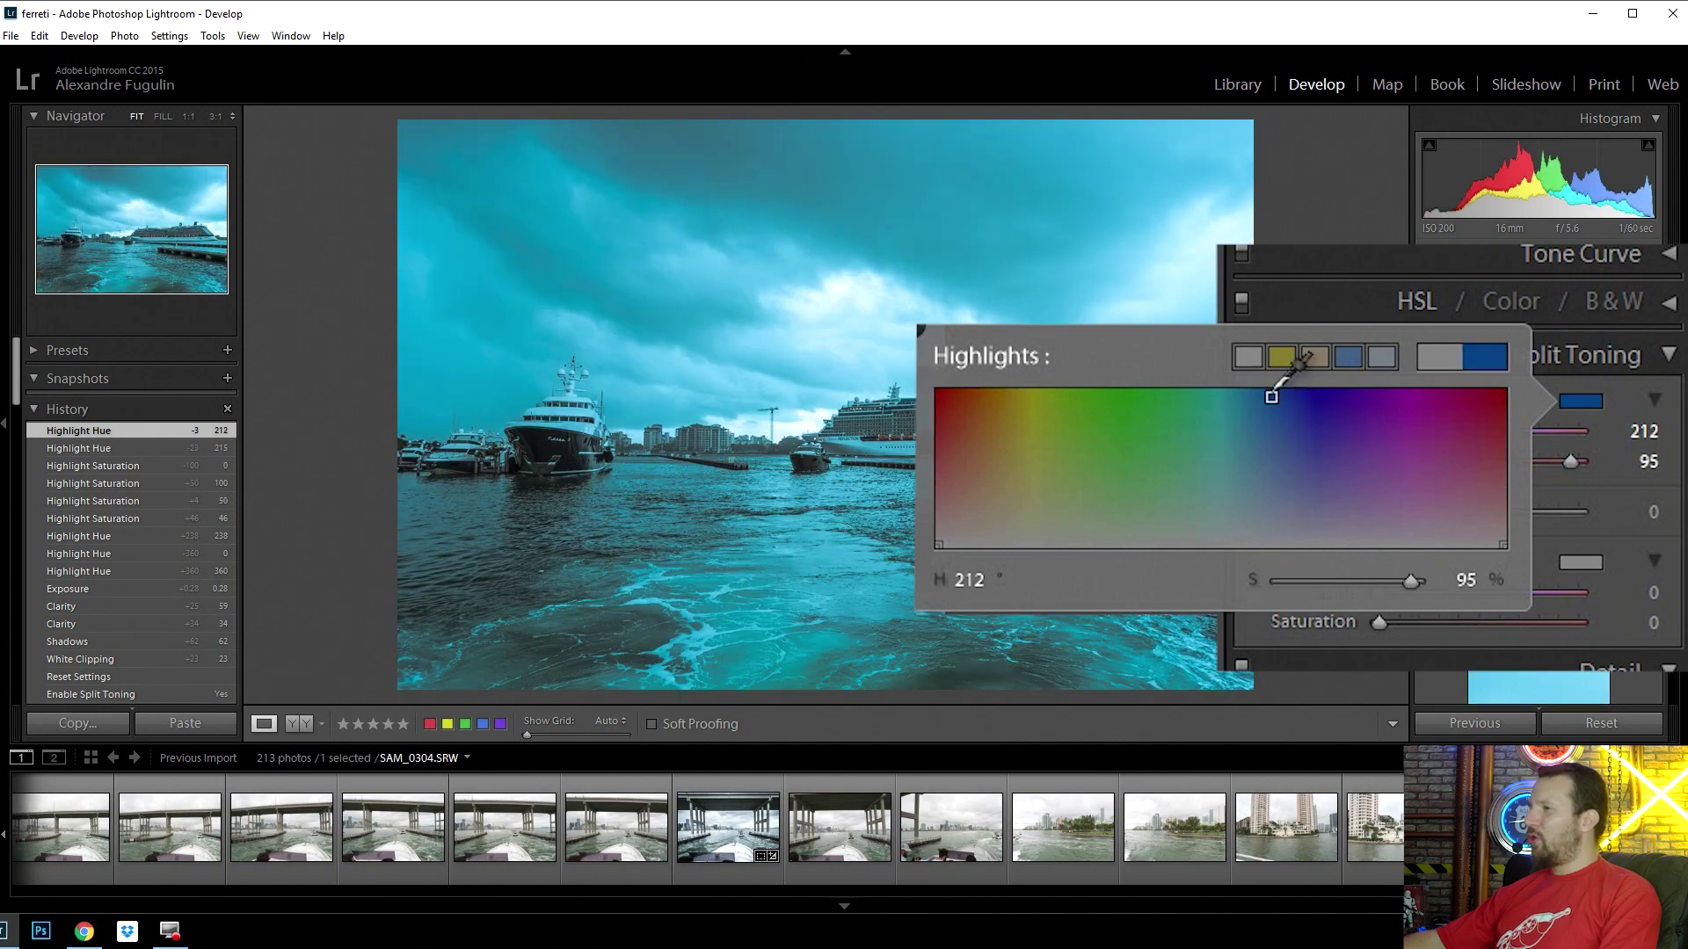
pyautogui.click(1269, 486)
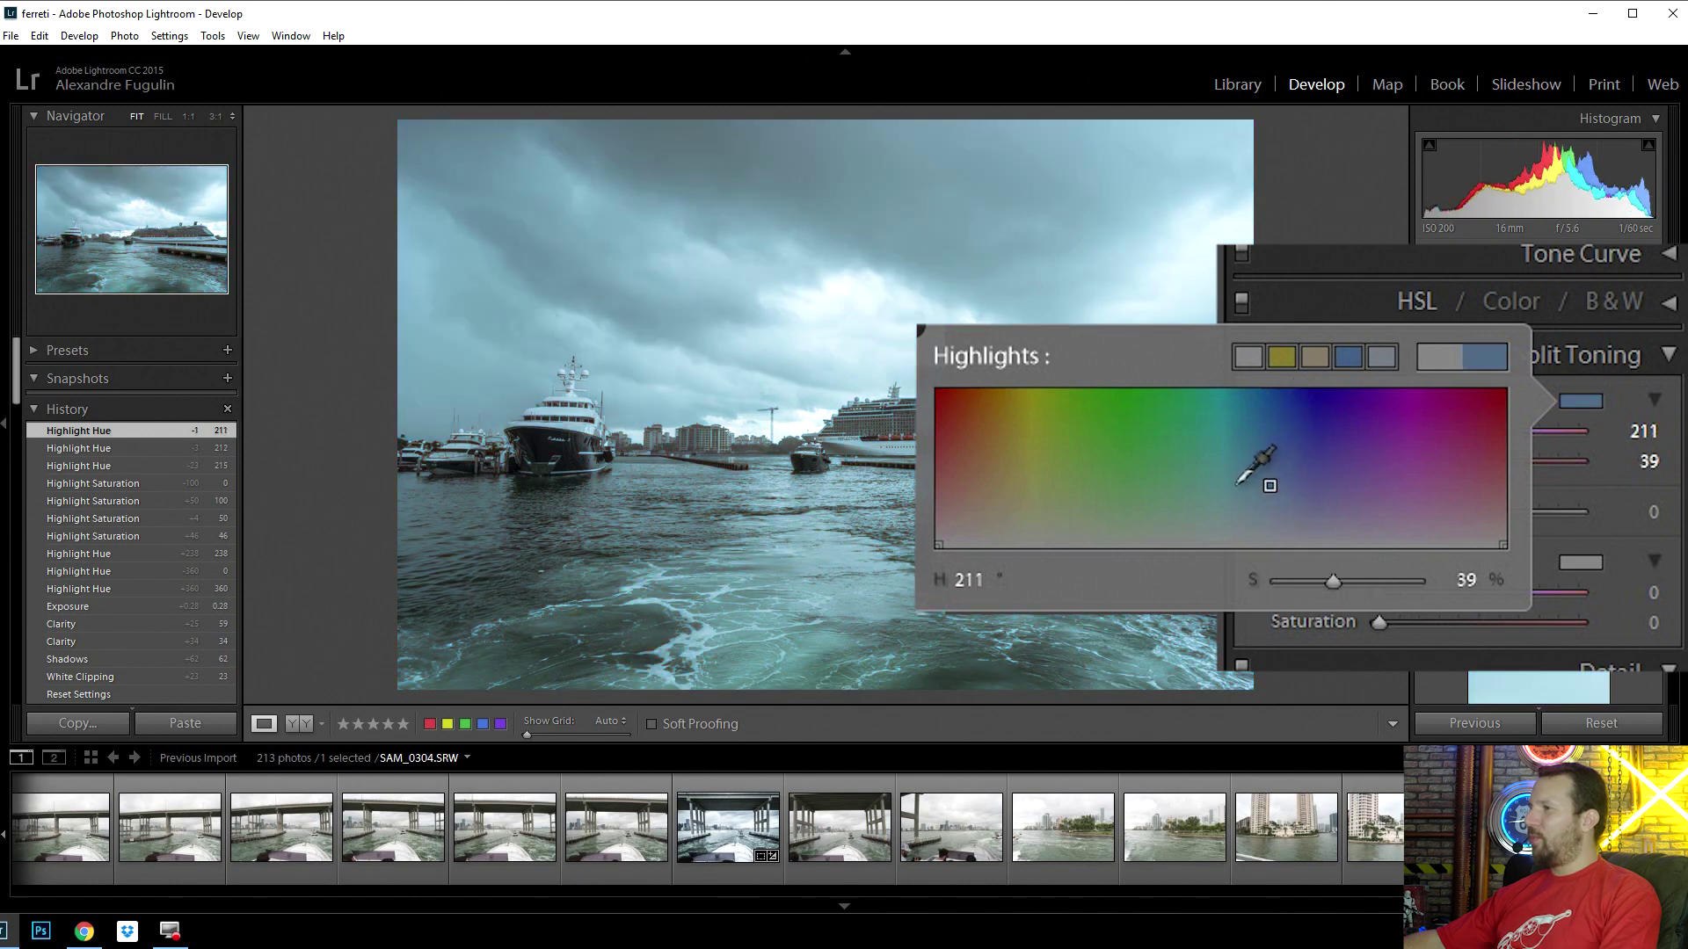
pyautogui.click(1189, 481)
pyautogui.click(1121, 499)
pyautogui.click(1059, 492)
pyautogui.click(1038, 479)
pyautogui.click(1225, 495)
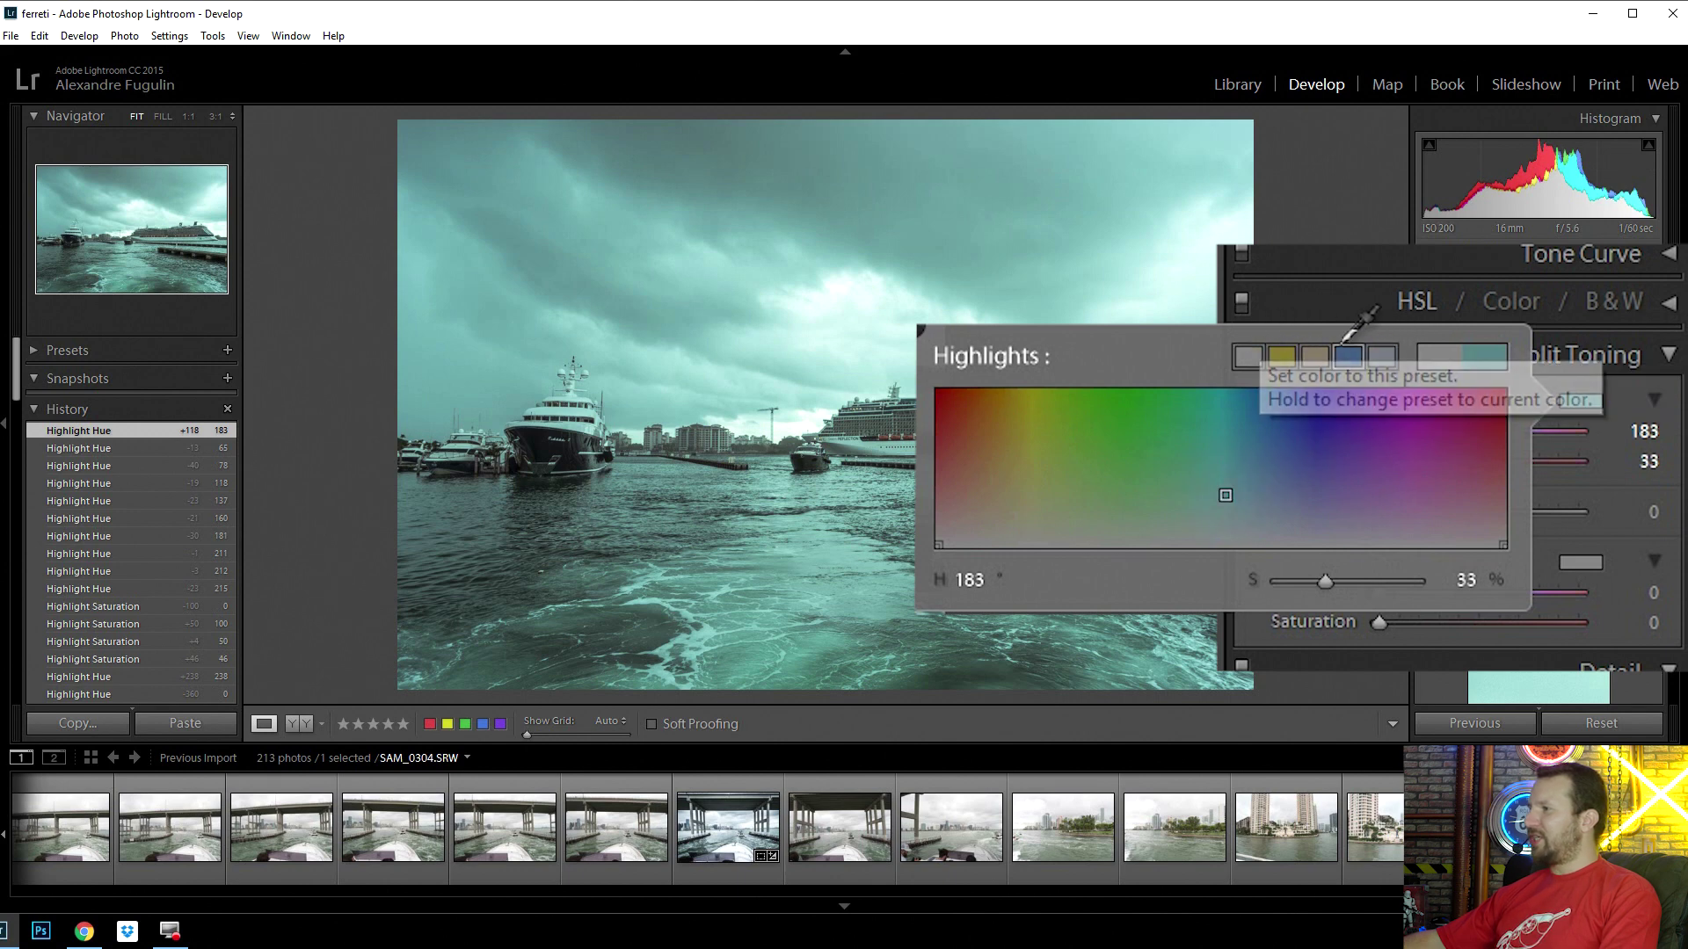
# - Apply the yellow preset (hue 52), then reduce highlight saturation from 64 to 0
pyautogui.click(1282, 352)
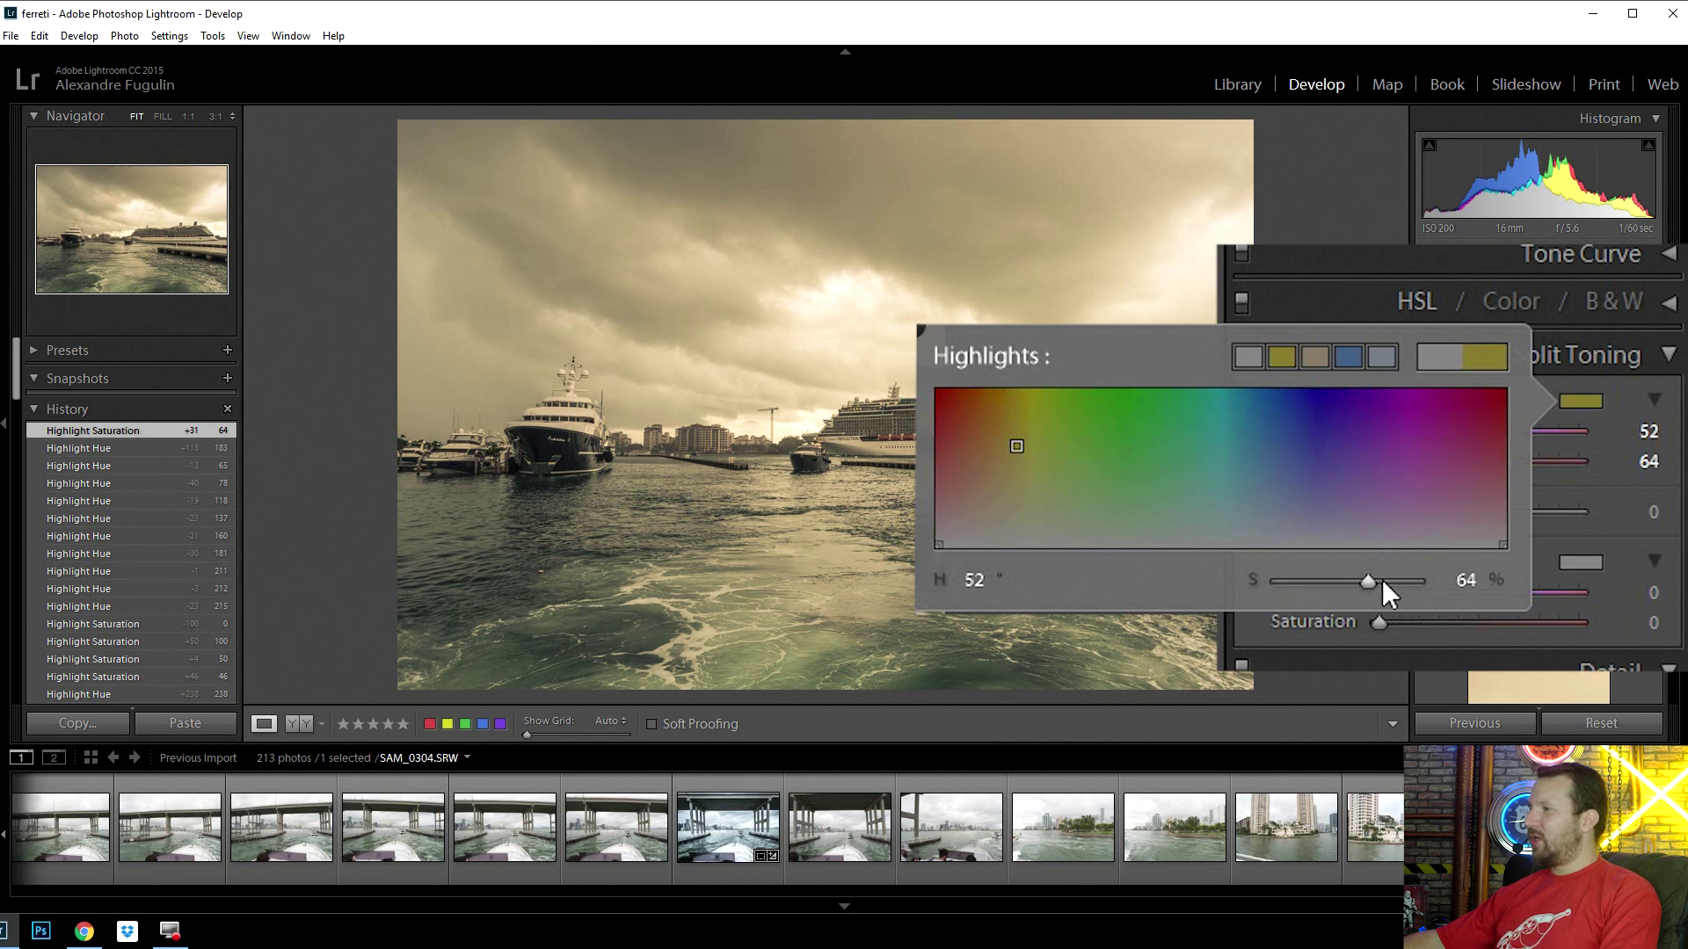
pyautogui.moveTo(1366, 584); pyautogui.dragTo(1310, 583)
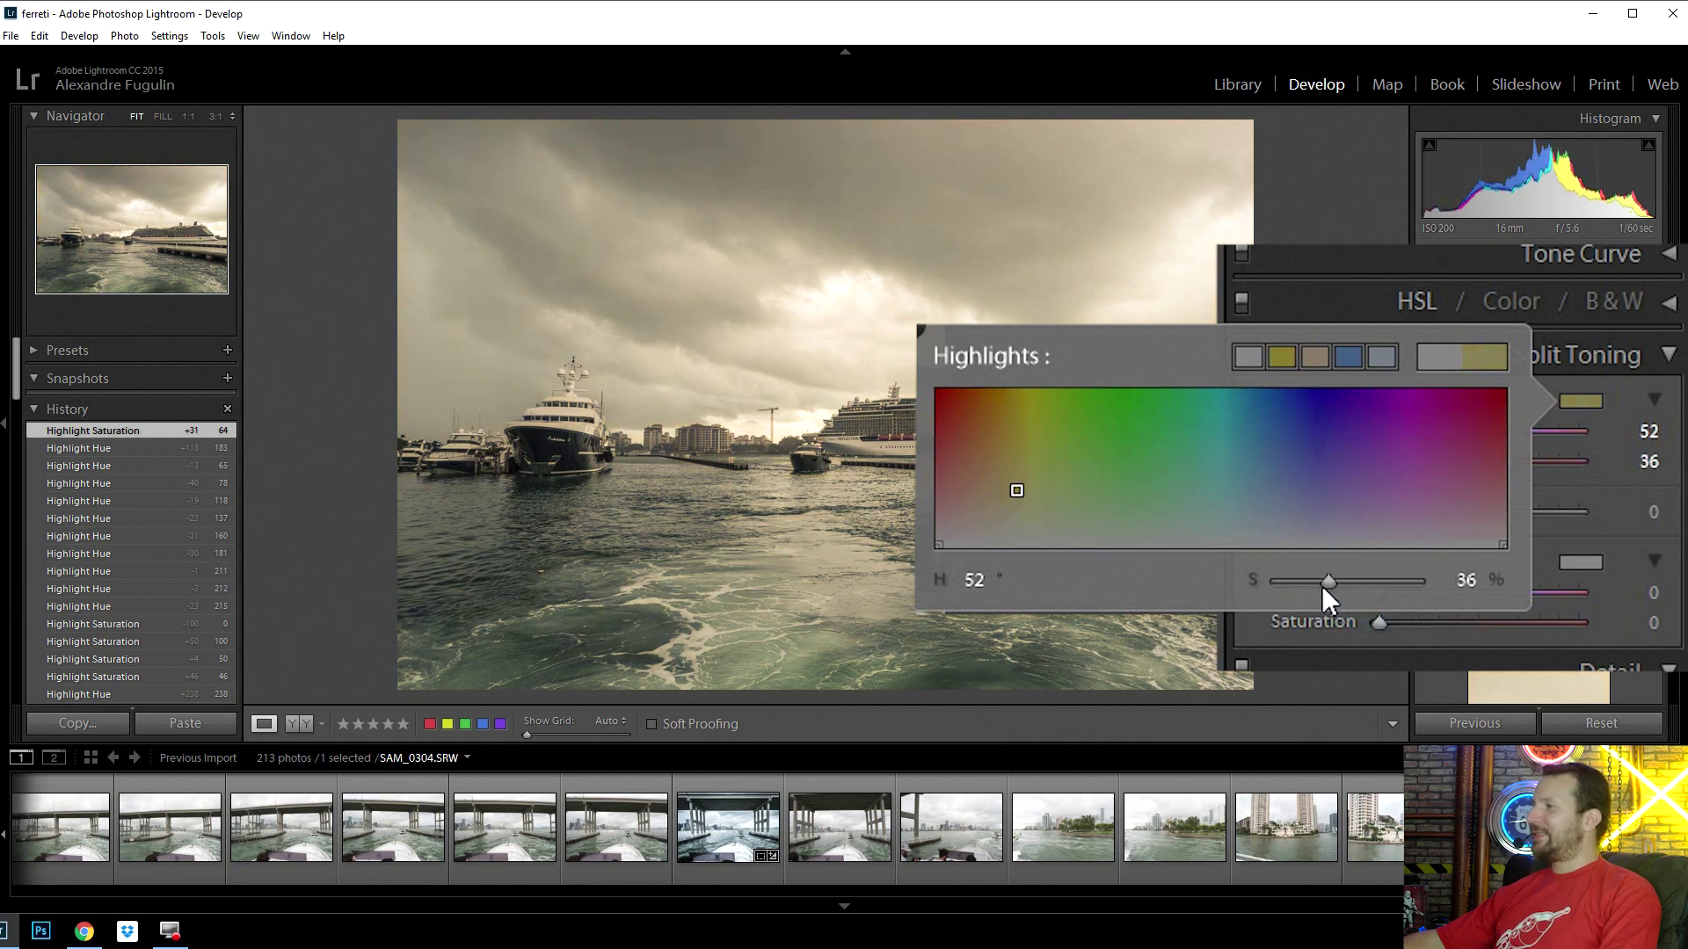
pyautogui.moveTo(1308, 583); pyautogui.dragTo(1254, 584)
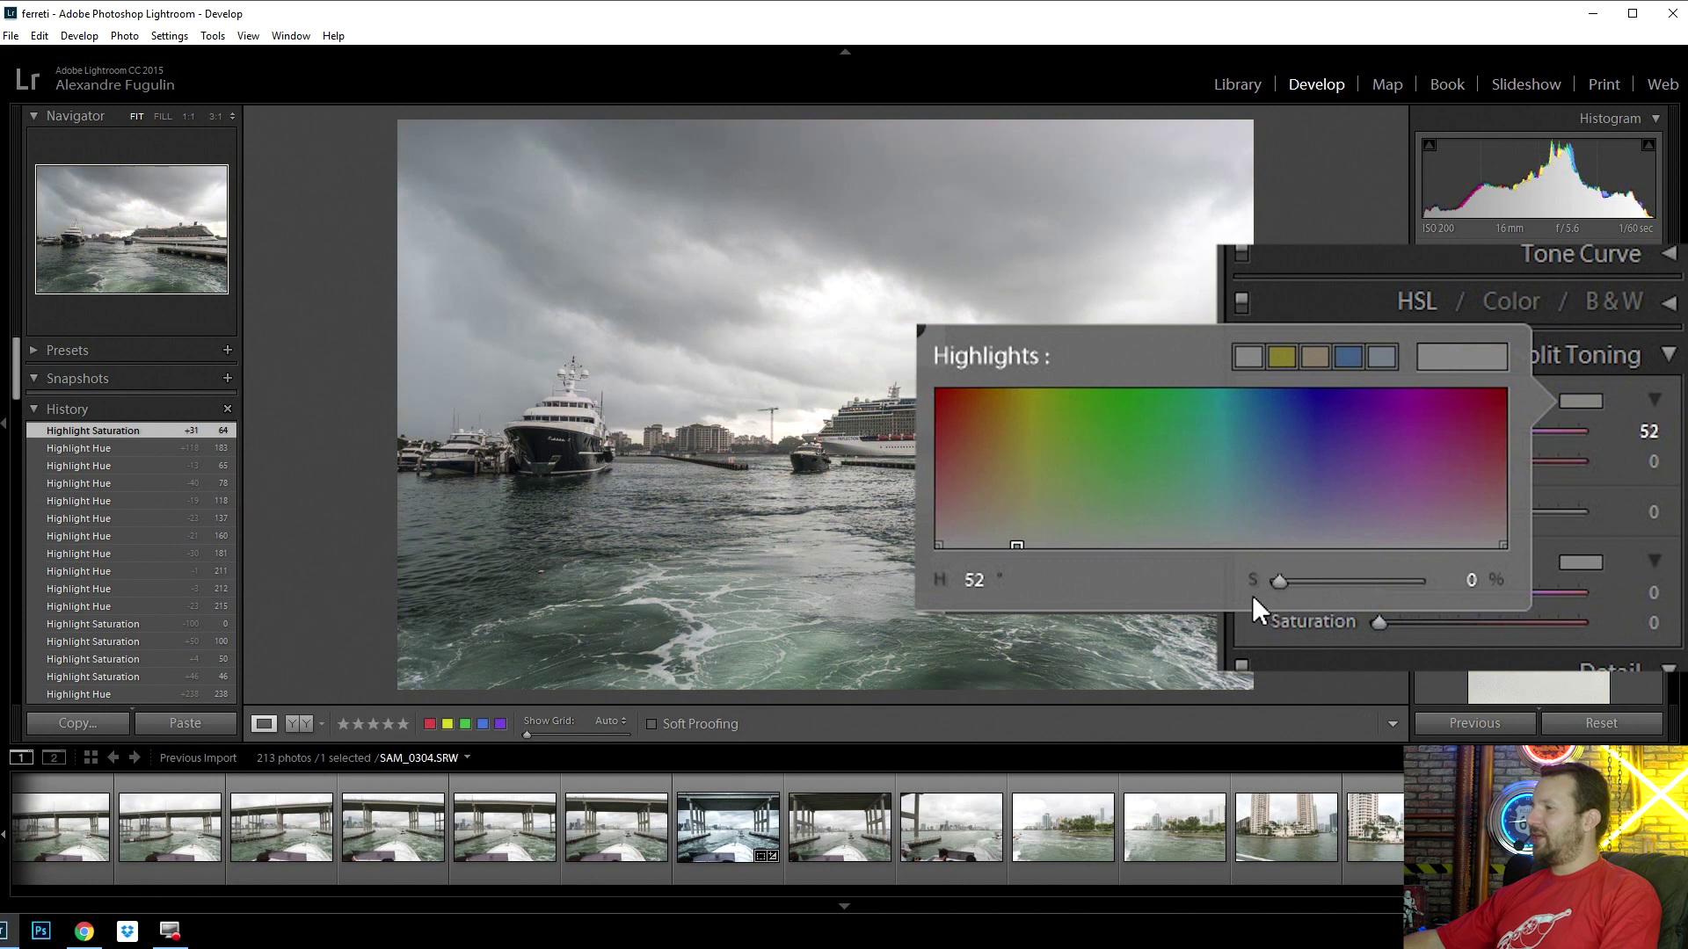
# - Set the highlights tint to hue 50, saturation 55 and close the picker
pyautogui.moveTo(1279, 583)
pyautogui.mouseDown()
pyautogui.moveTo(1431, 592)
pyautogui.moveTo(1287, 619)
pyautogui.moveTo(1360, 608)
pyautogui.moveTo(1341, 609)
pyautogui.mouseUp()
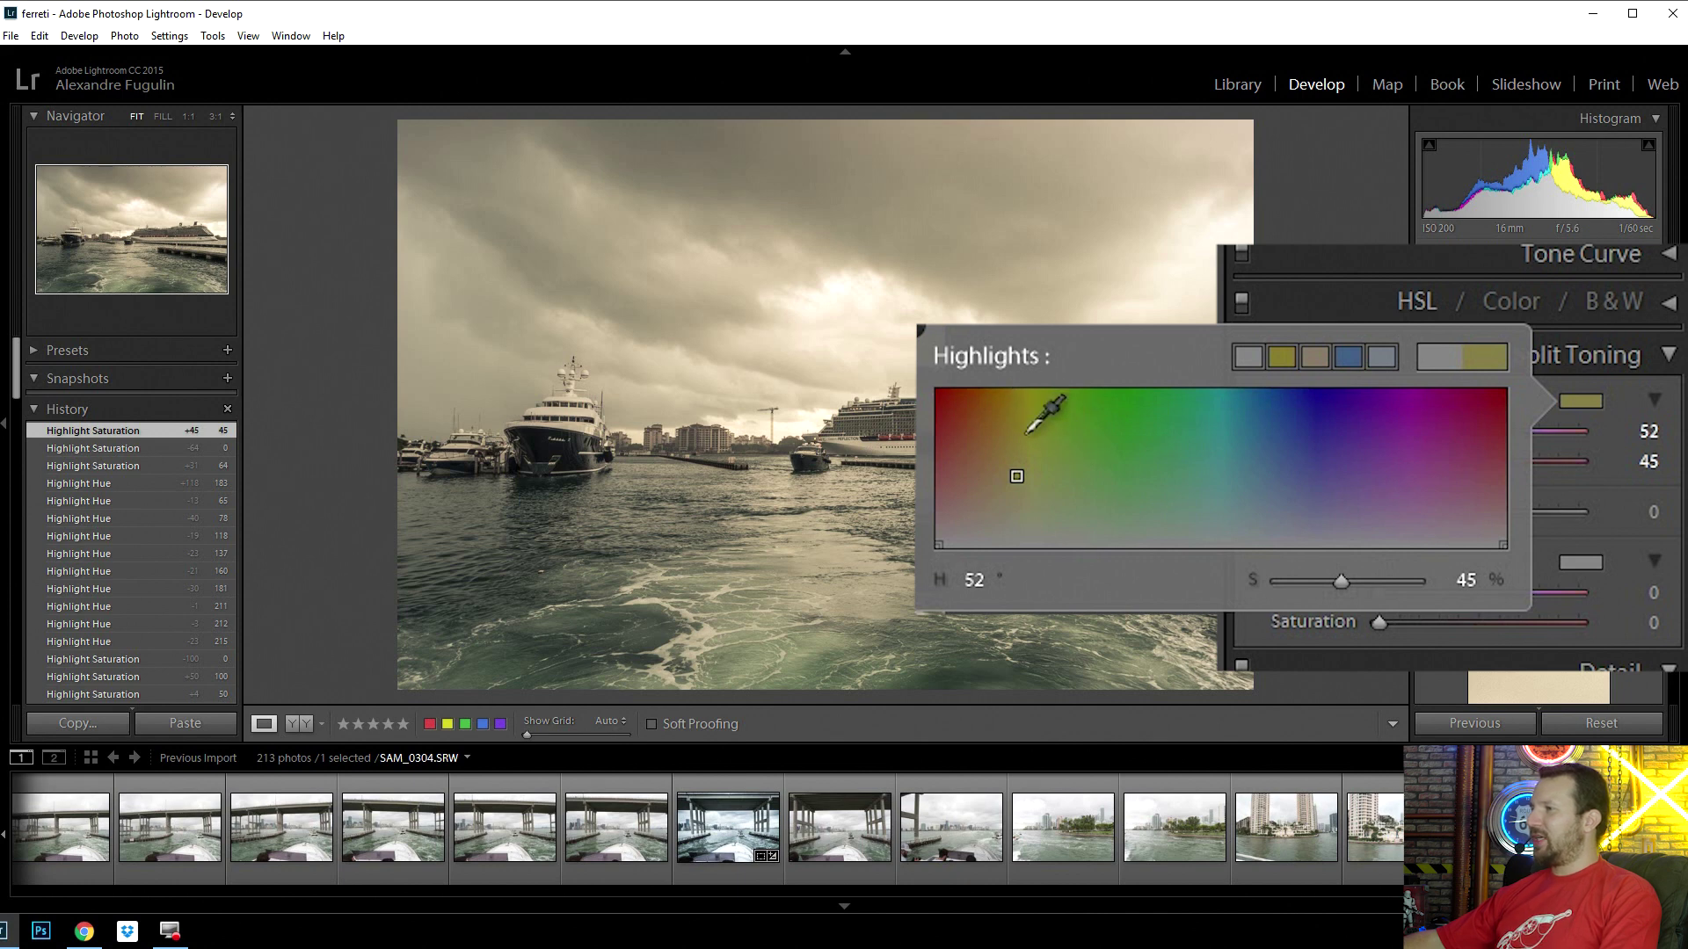
pyautogui.moveTo(1025, 447); pyautogui.dragTo(1023, 458)
pyautogui.click(1015, 458)
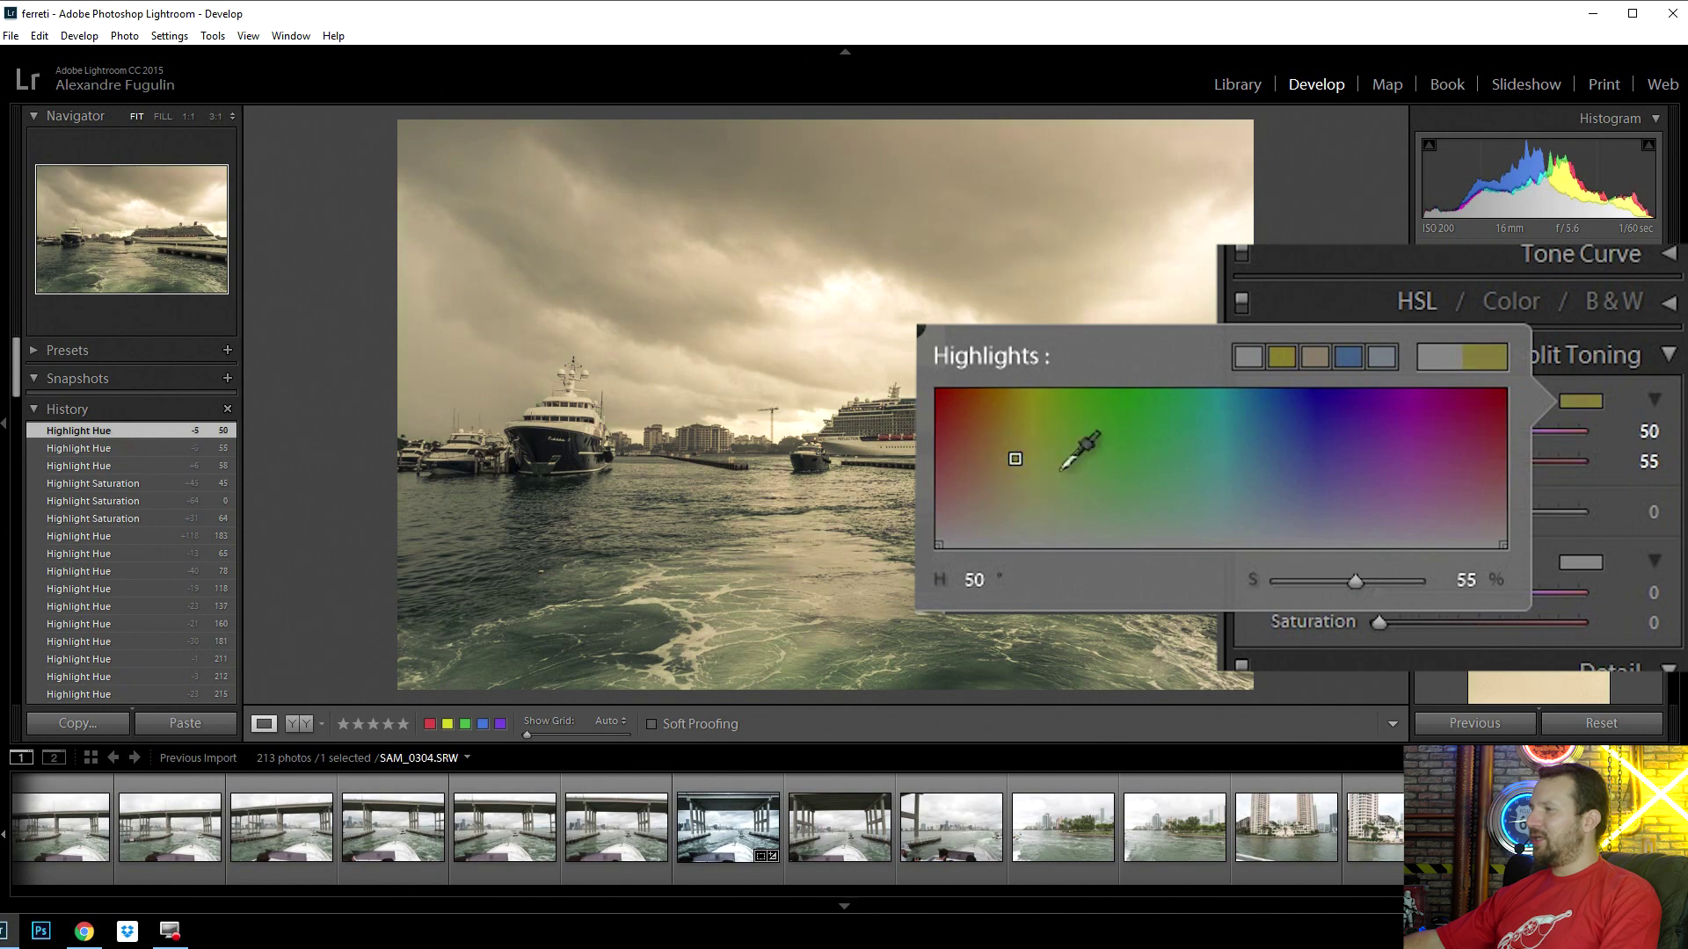
pyautogui.click(1595, 400)
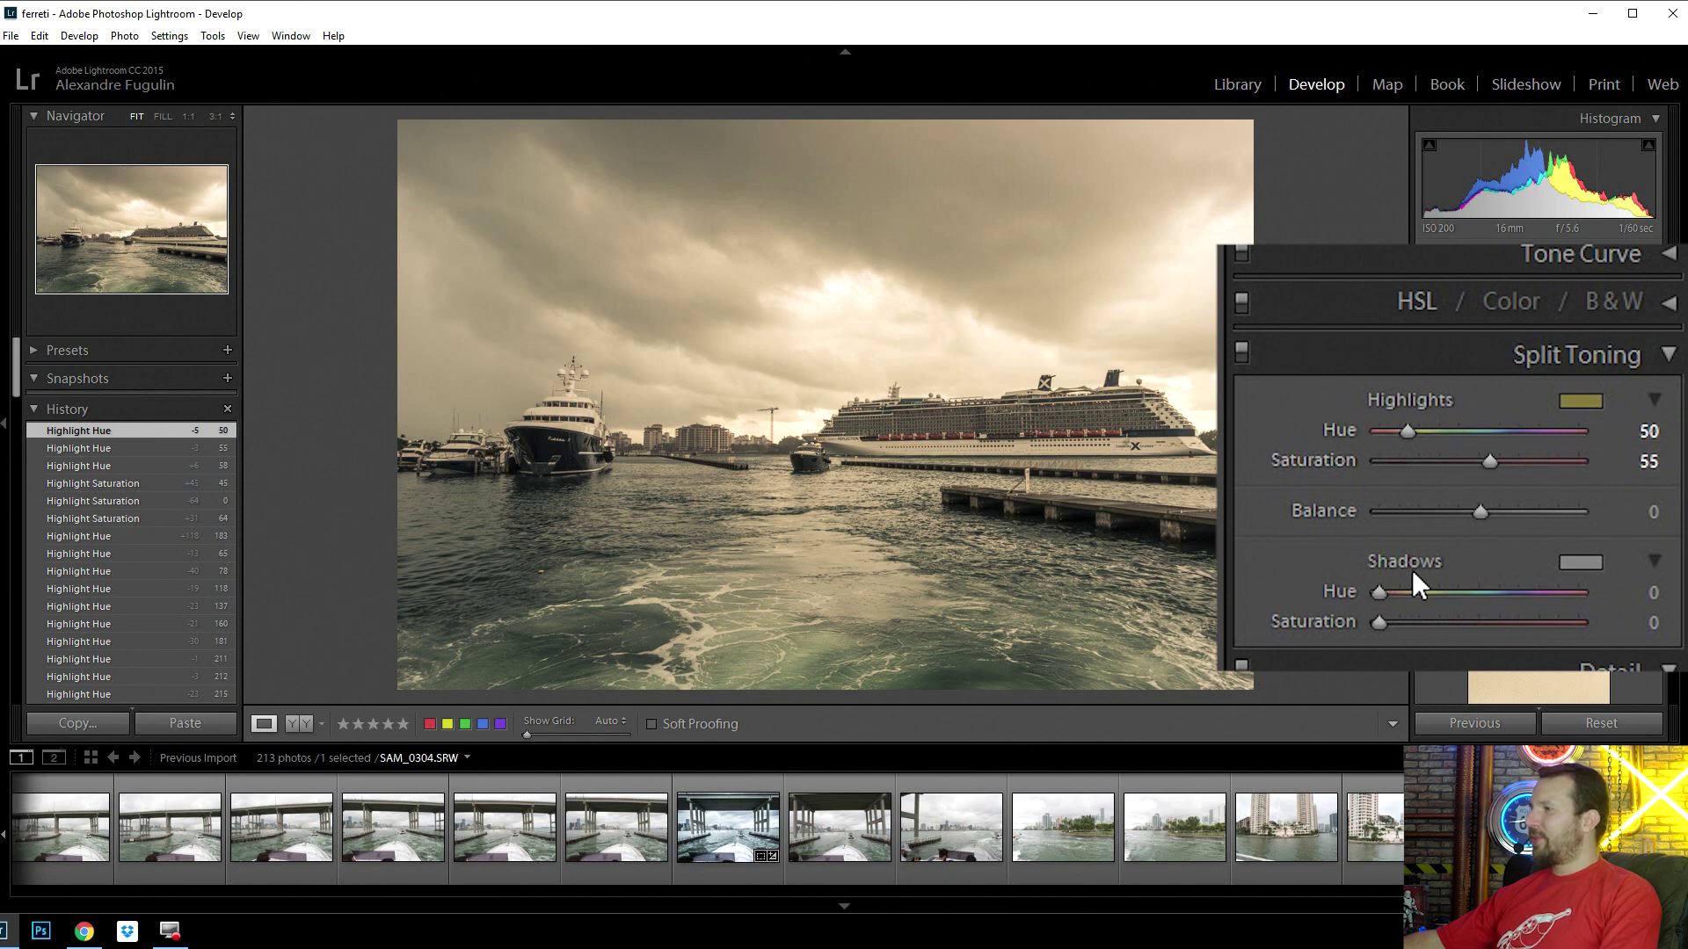
# - Apply the blue preset to the shadows for hue 215, saturation 50
pyautogui.click(1579, 563)
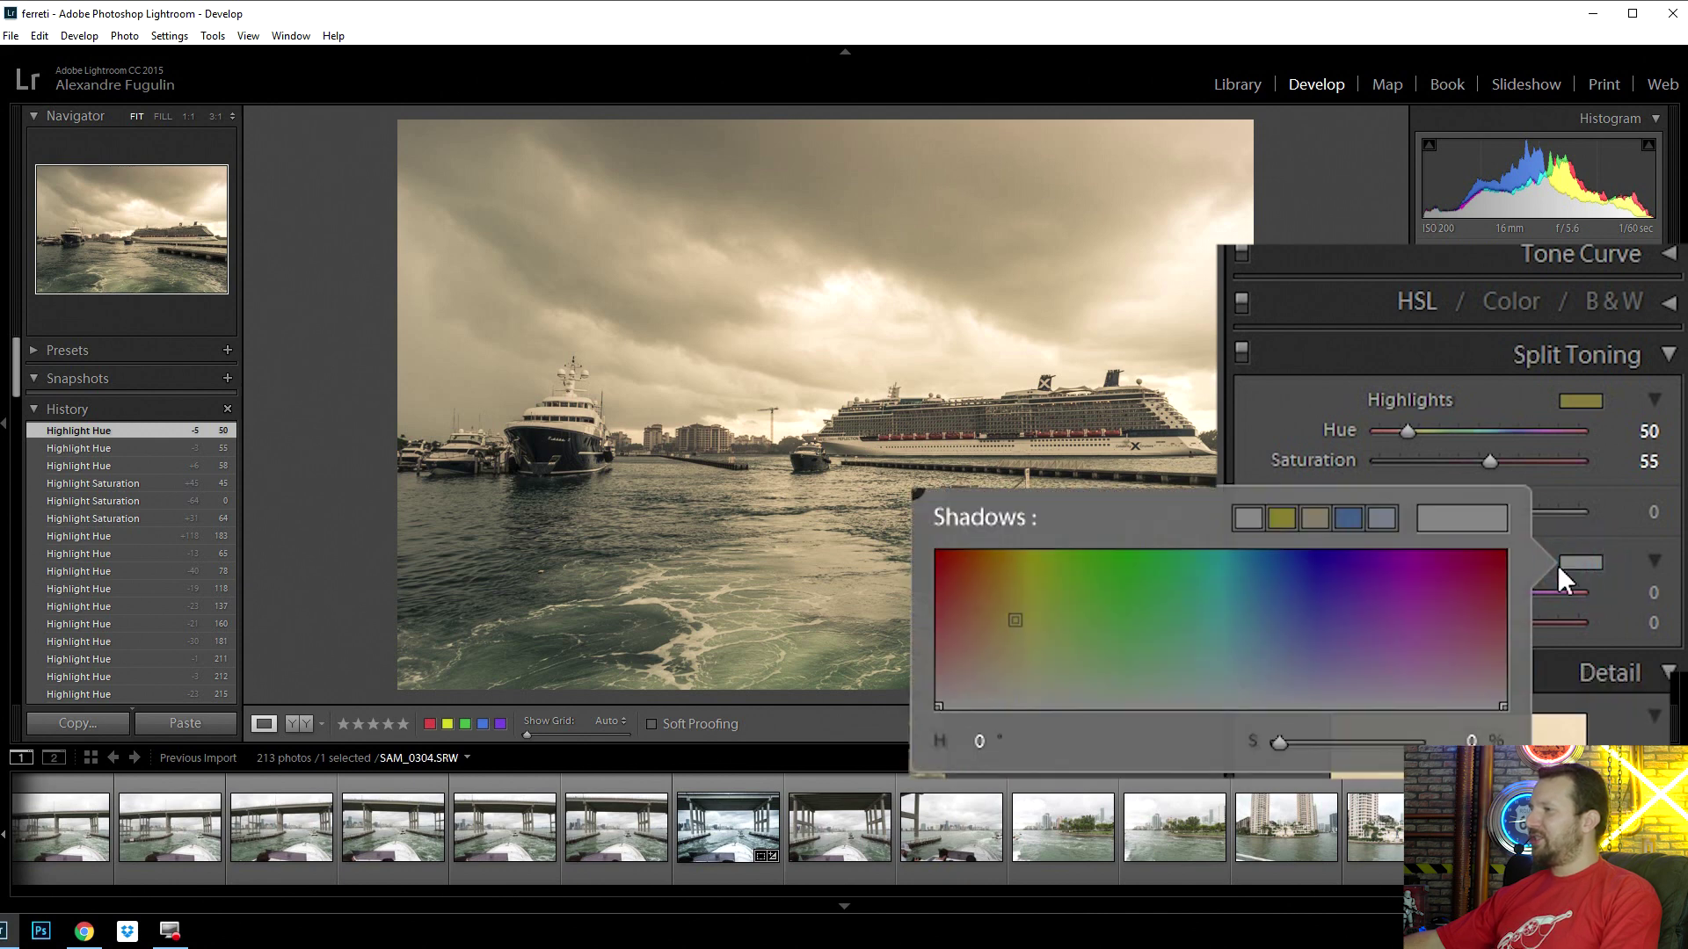
pyautogui.click(1350, 515)
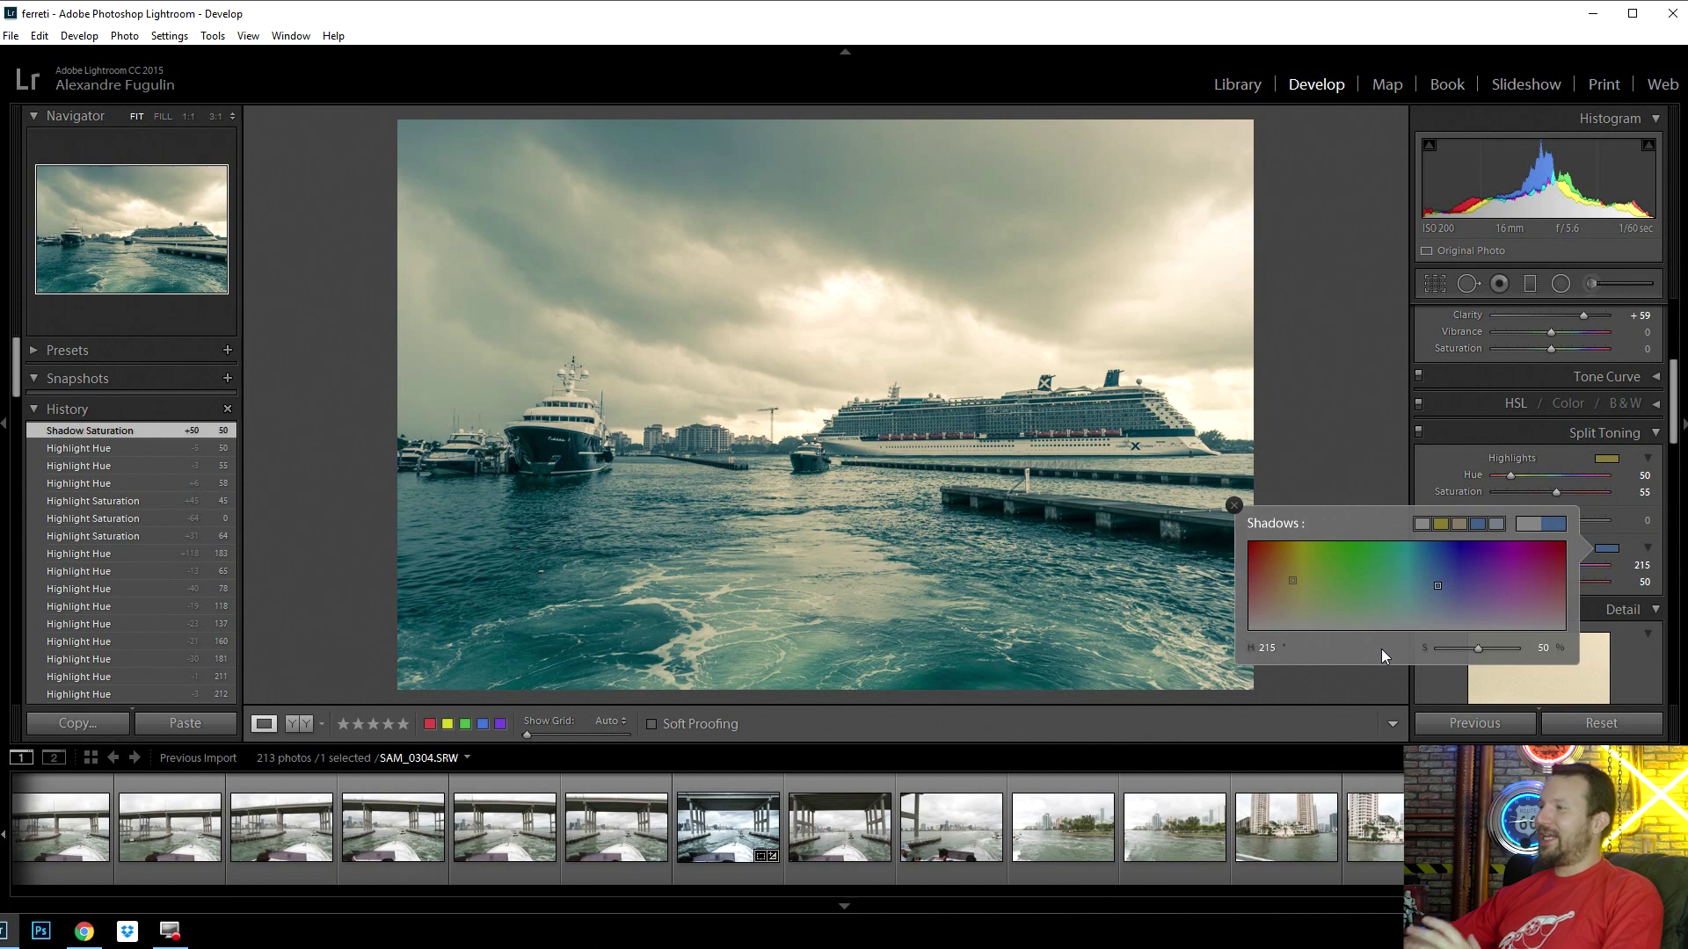
pyautogui.click(1433, 461)
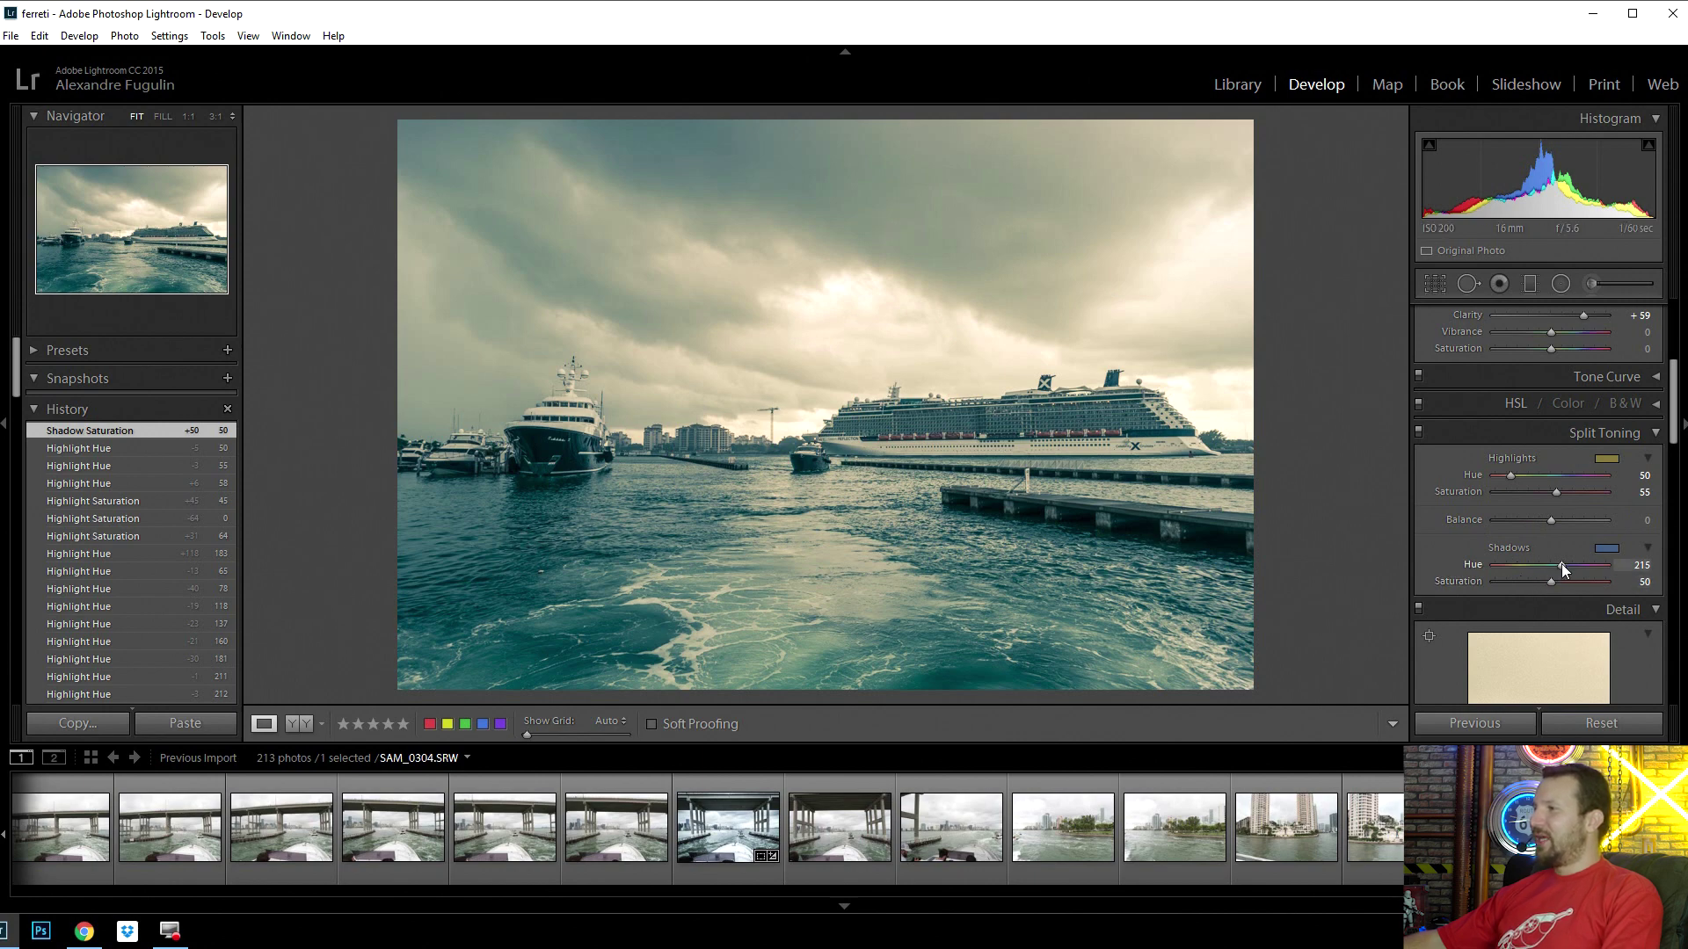
# - Settle the Shadows hue at teal-blue 213 and raise Shadows saturation to 57
pyautogui.moveTo(1561, 564); pyautogui.dragTo(1514, 564)
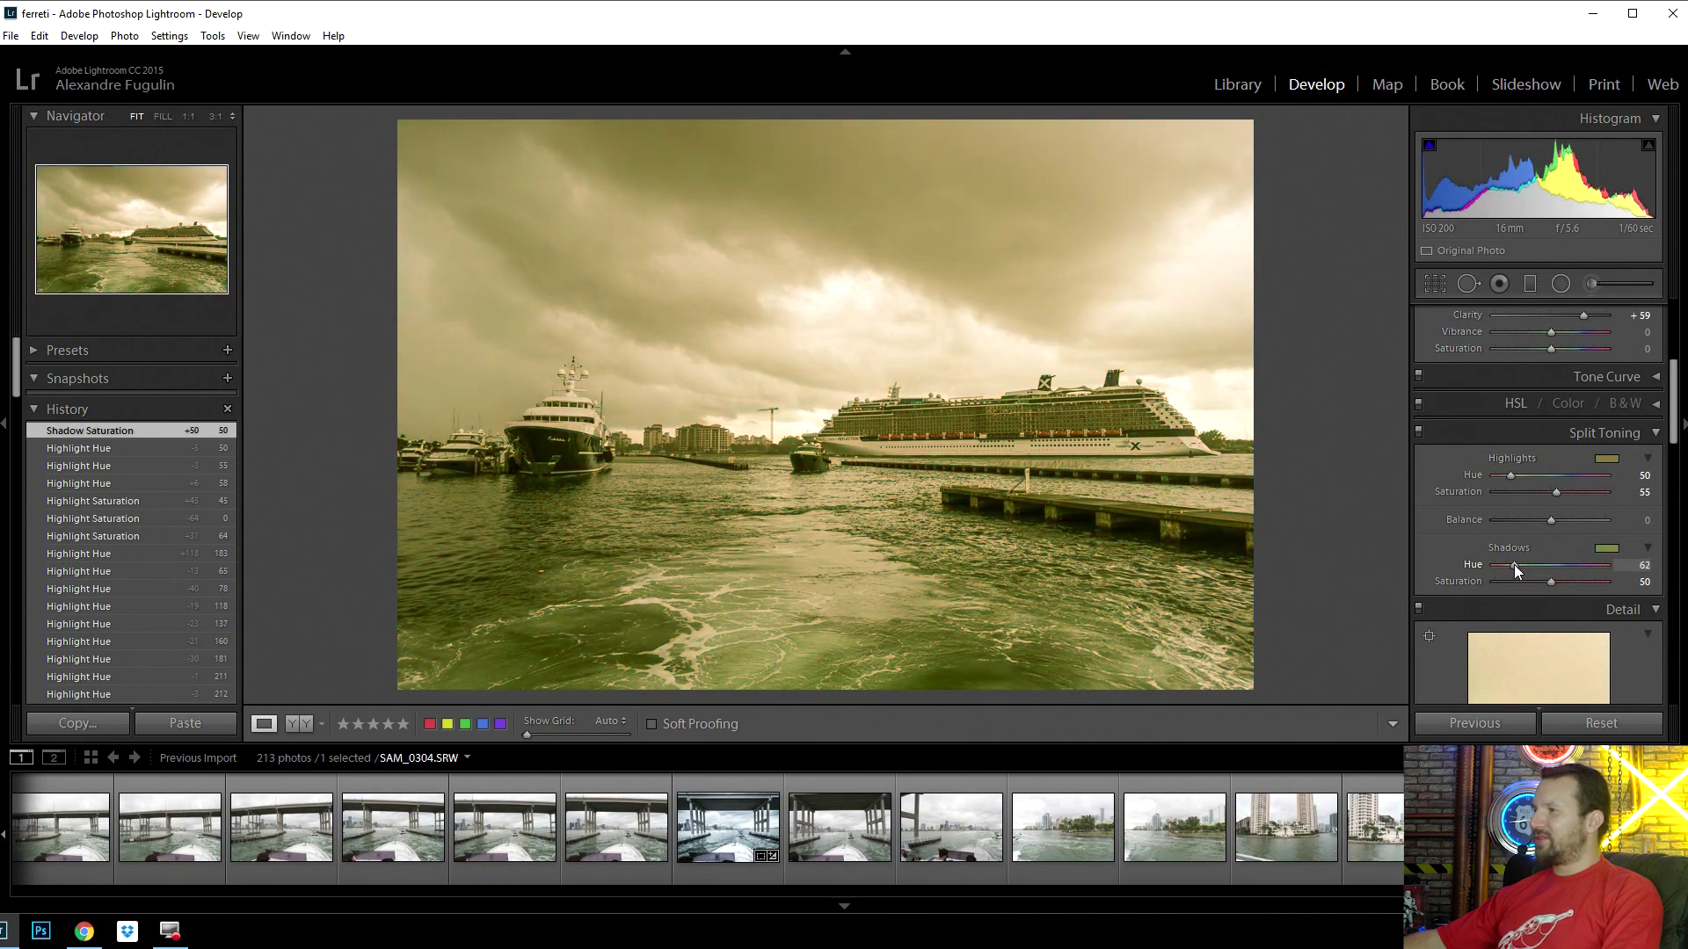
pyautogui.moveTo(1512, 564); pyautogui.dragTo(1563, 575)
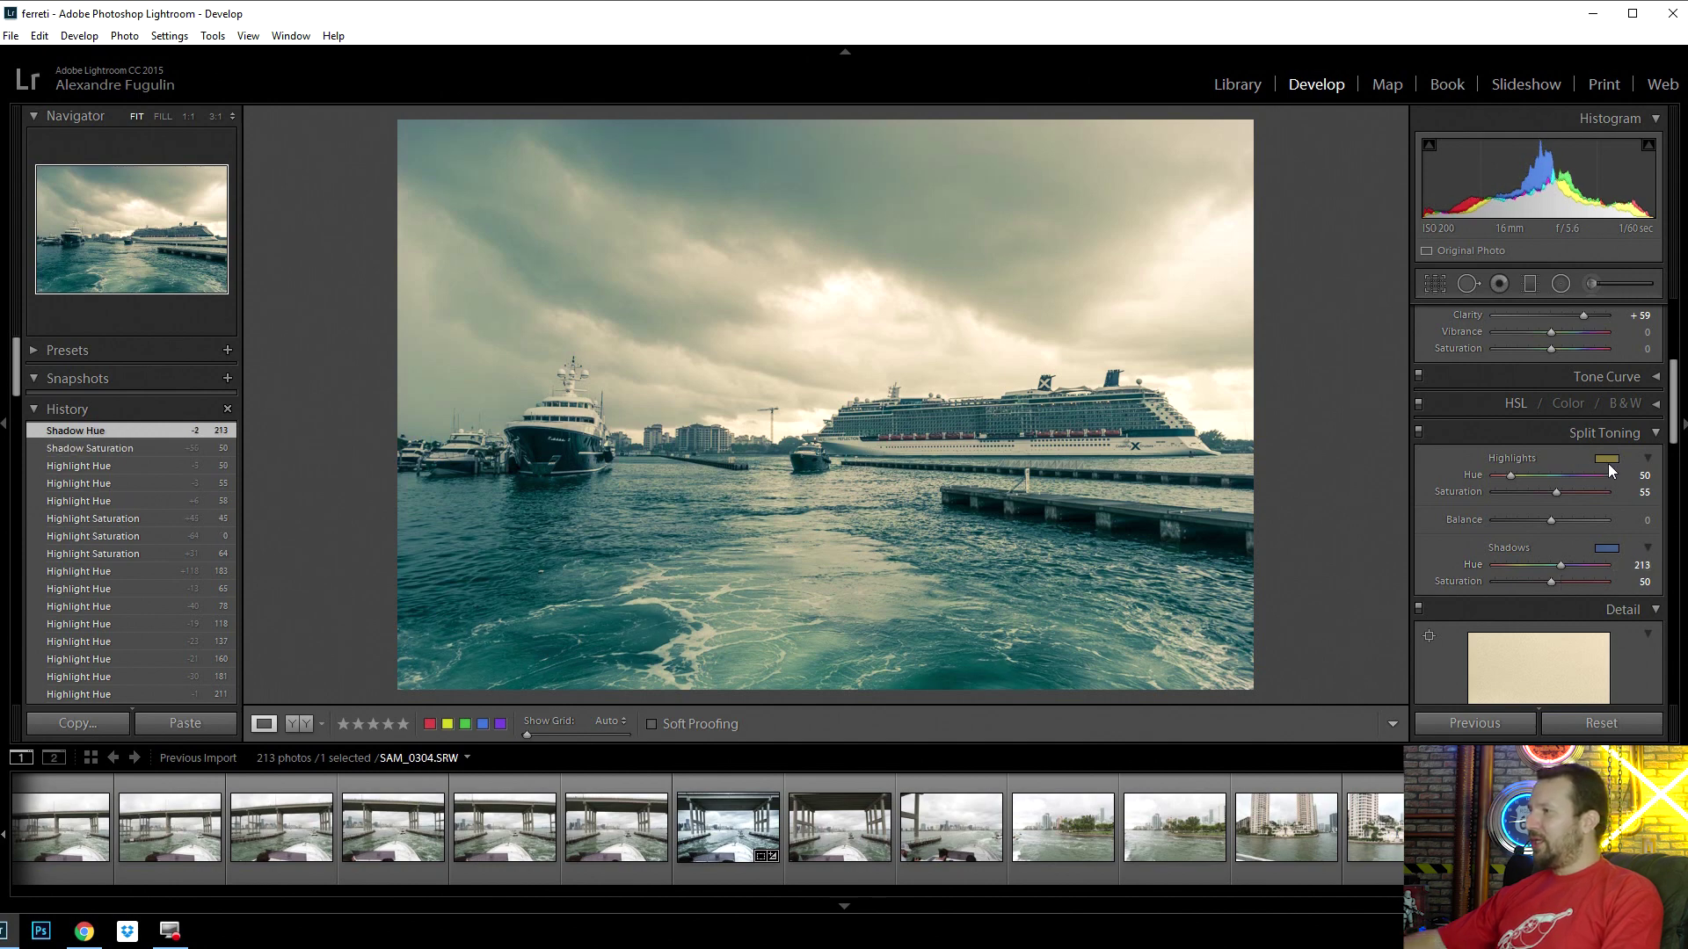
pyautogui.moveTo(1547, 583); pyautogui.dragTo(1554, 583)
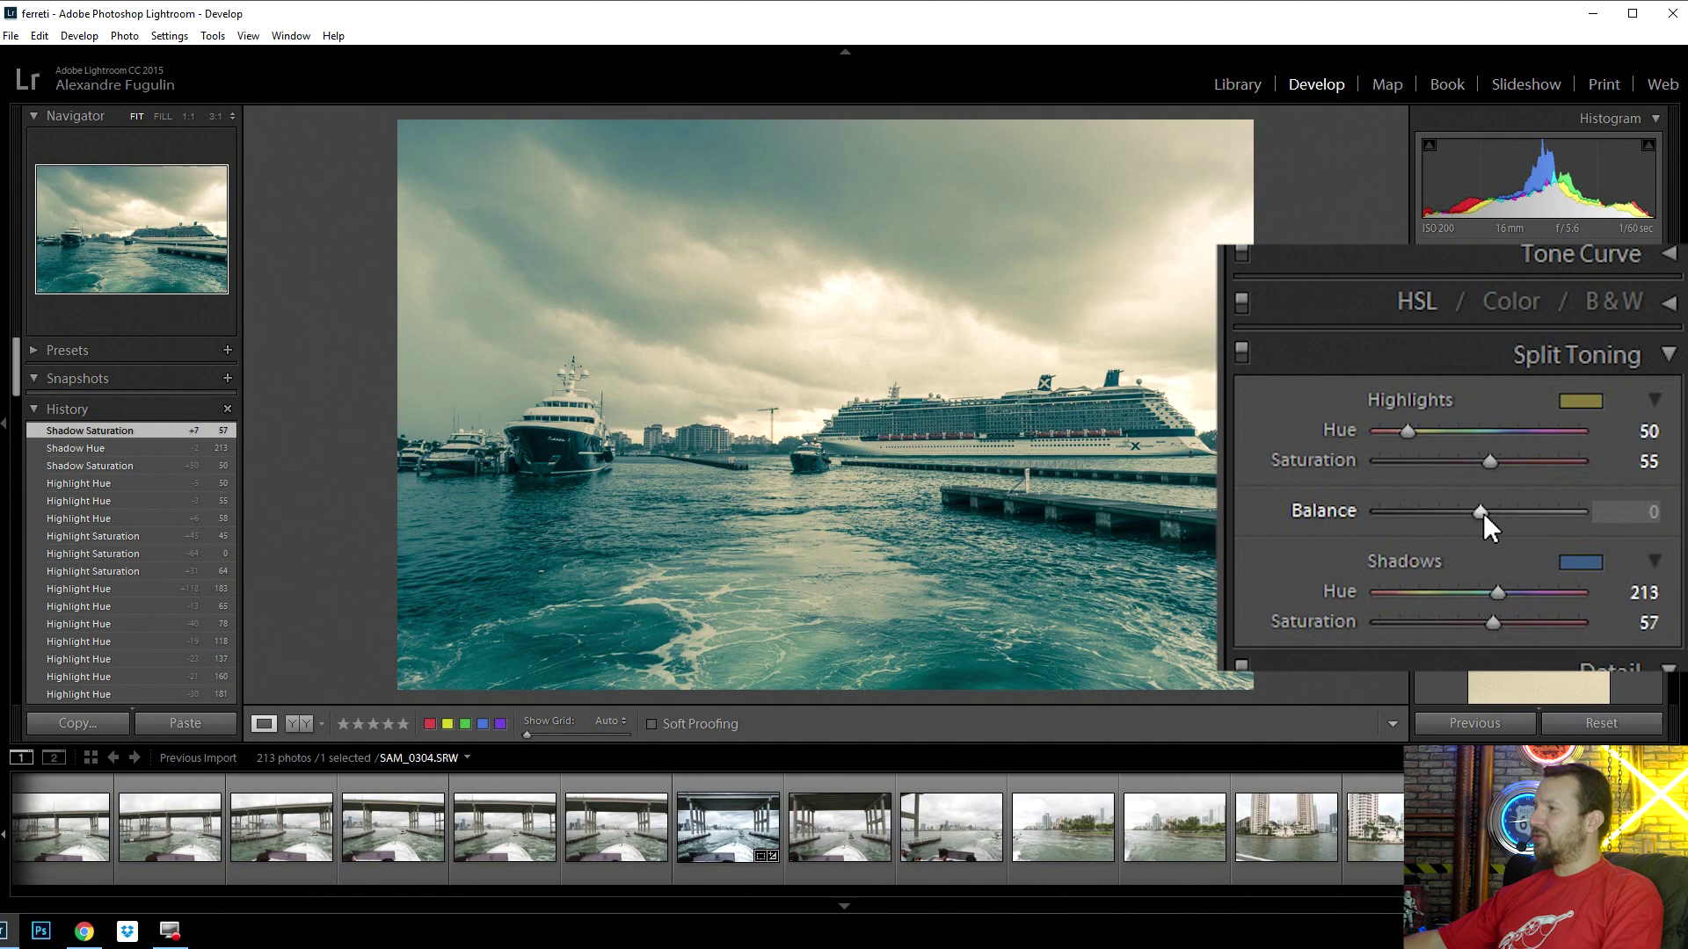
# - Set toning balance to -42 and shadow saturation to 43, then switch split toning off to compare
pyautogui.moveTo(1480, 513); pyautogui.dragTo(1619, 534)
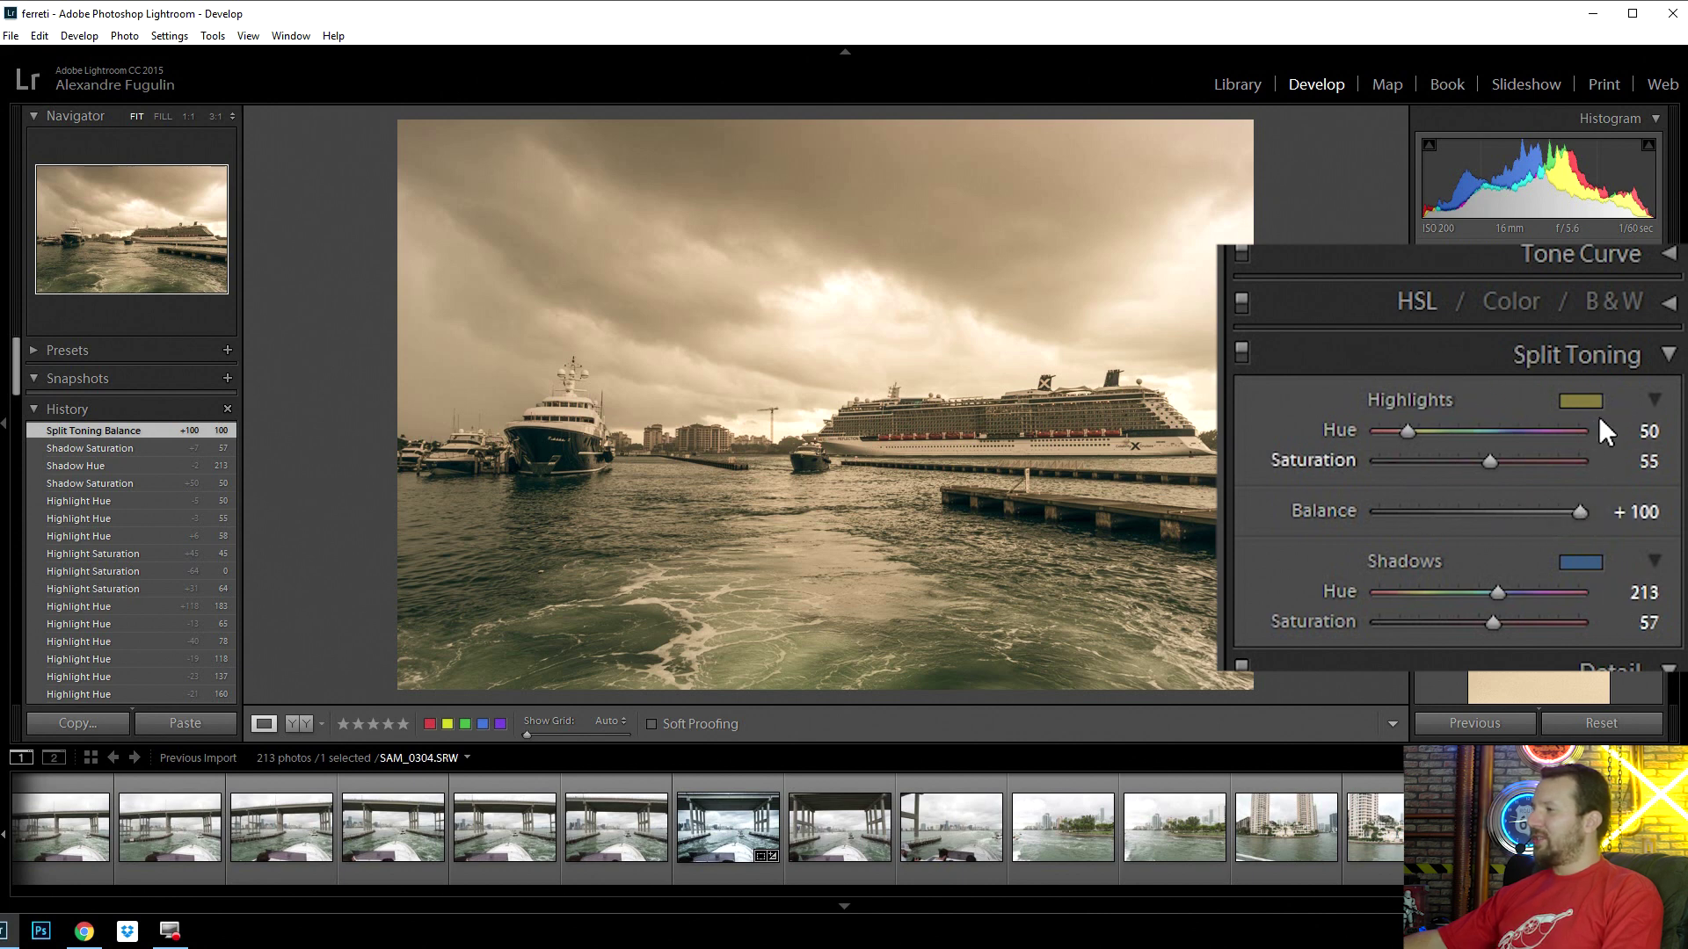
pyautogui.moveTo(1574, 514); pyautogui.dragTo(1361, 532)
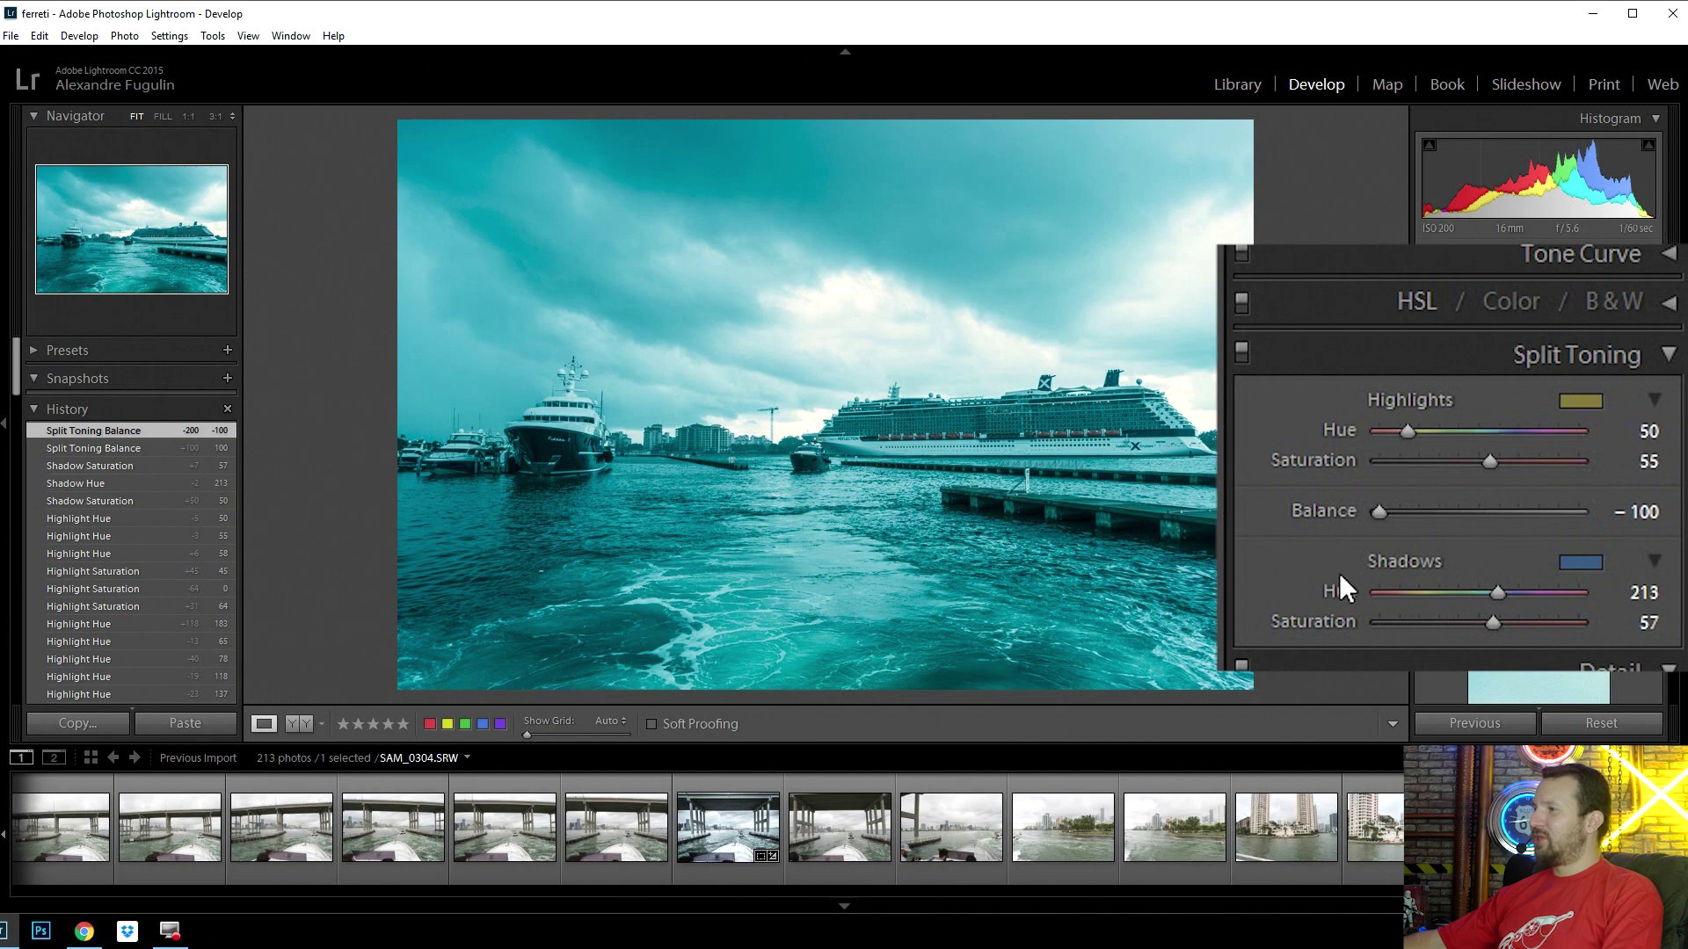
pyautogui.moveTo(1391, 510); pyautogui.dragTo(1491, 515)
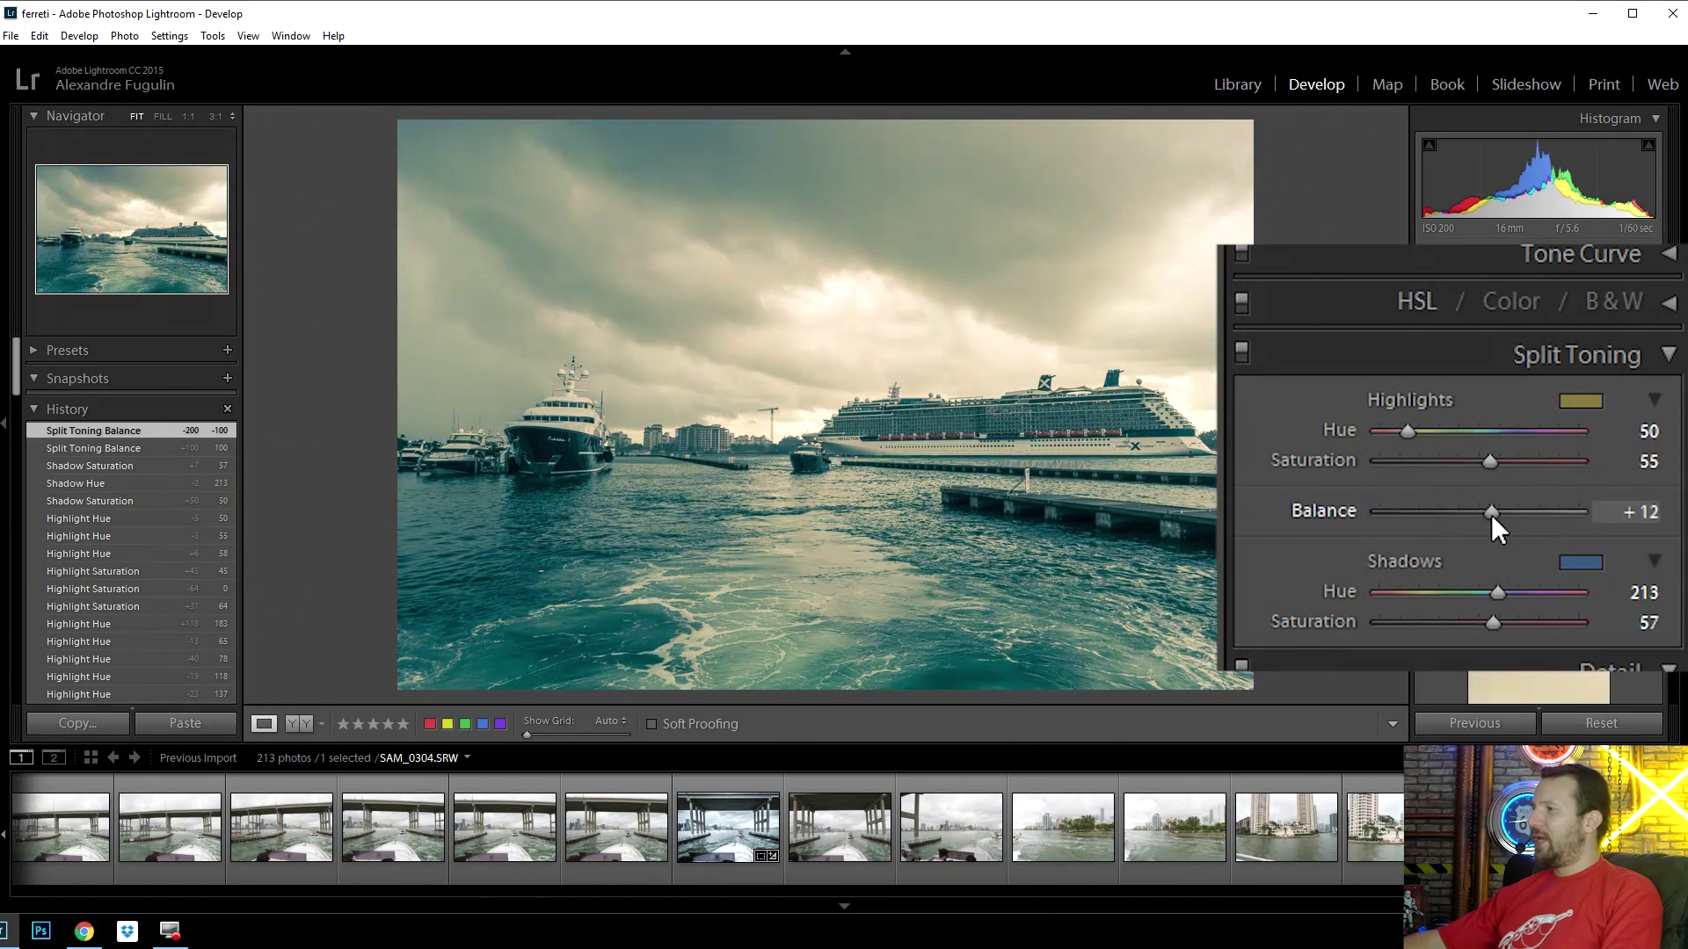
pyautogui.moveTo(1491, 514); pyautogui.dragTo(1441, 525)
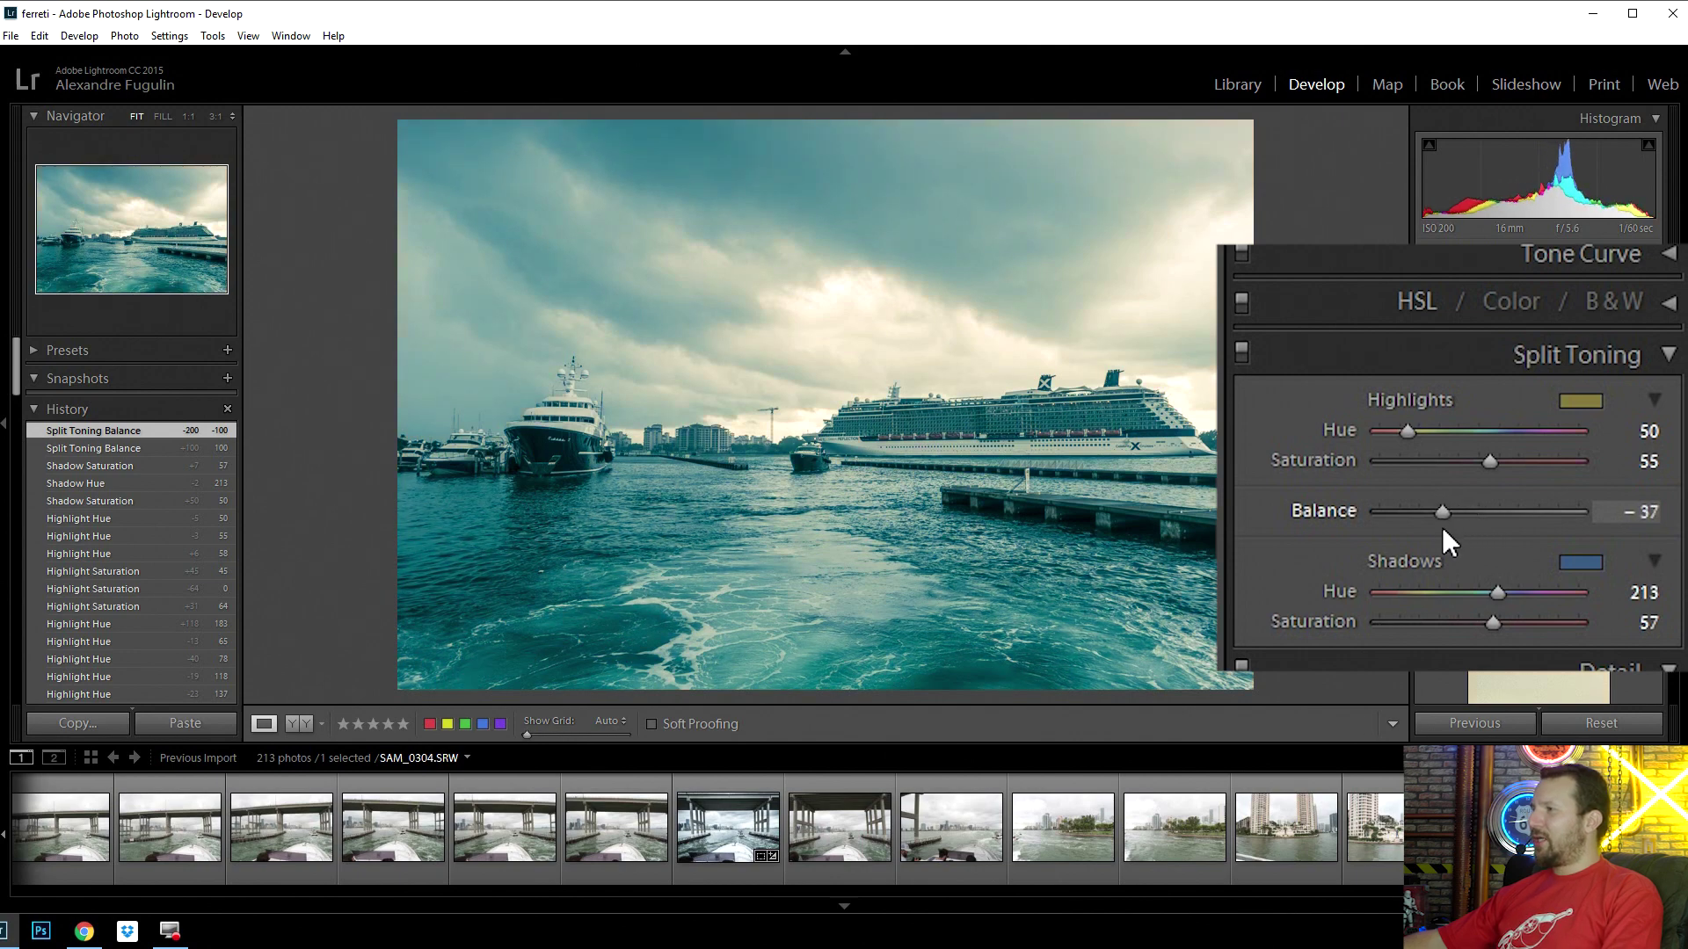
pyautogui.moveTo(1487, 626); pyautogui.dragTo(1461, 623)
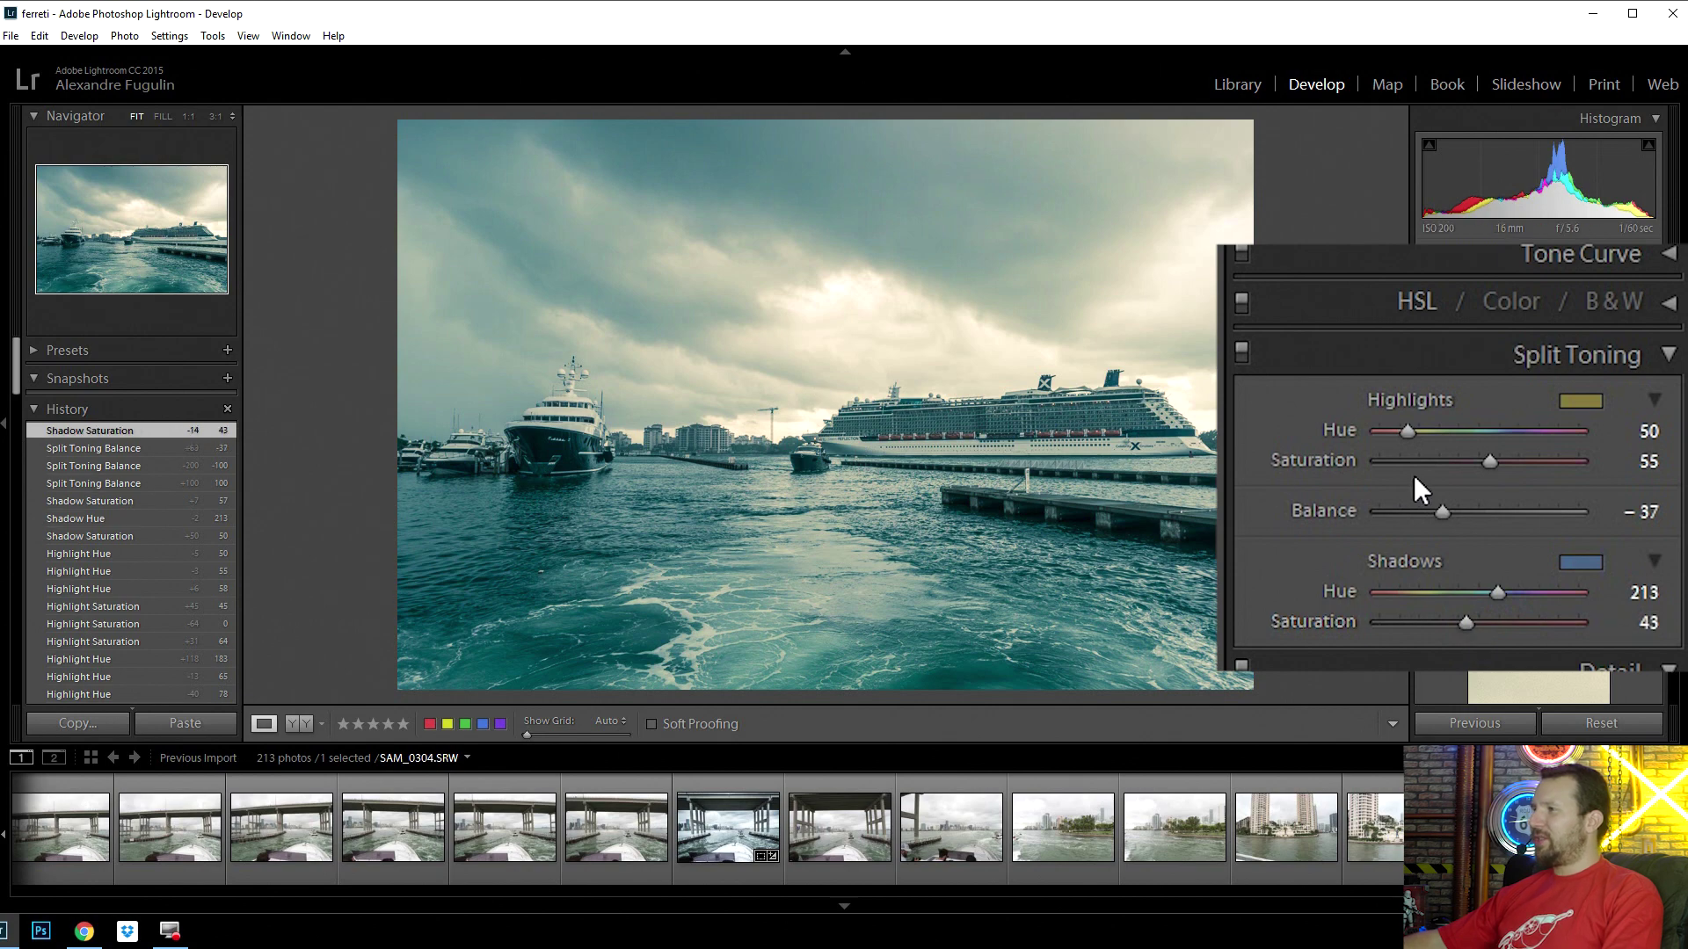
pyautogui.click(1435, 514)
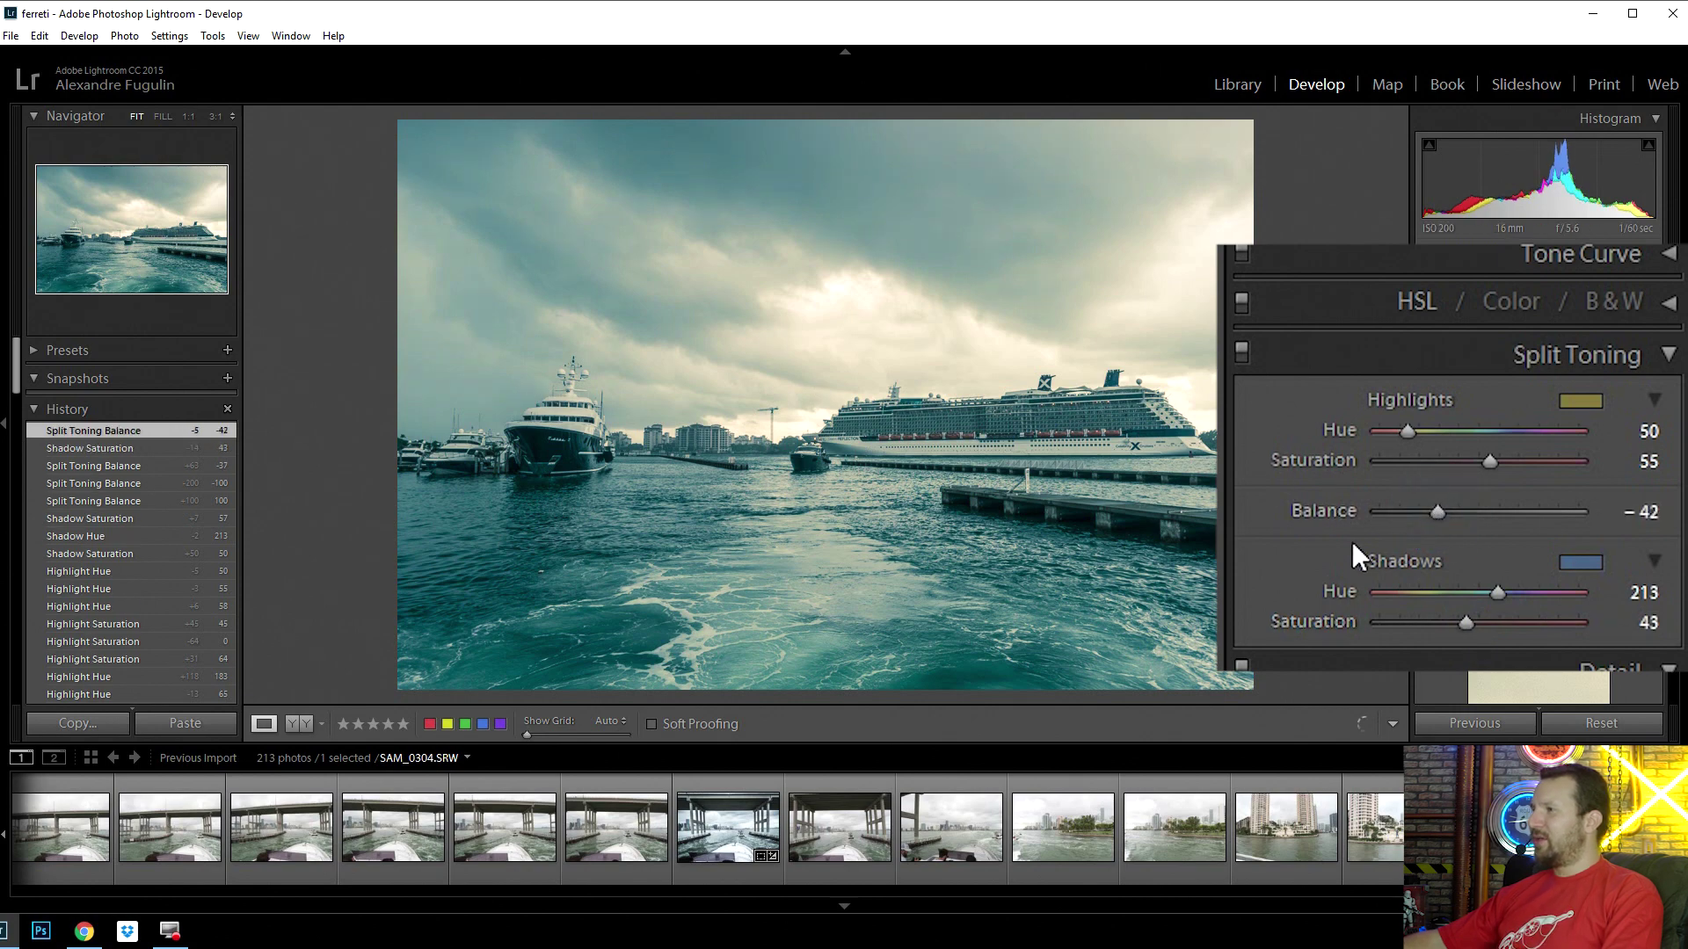
pyautogui.click(1241, 350)
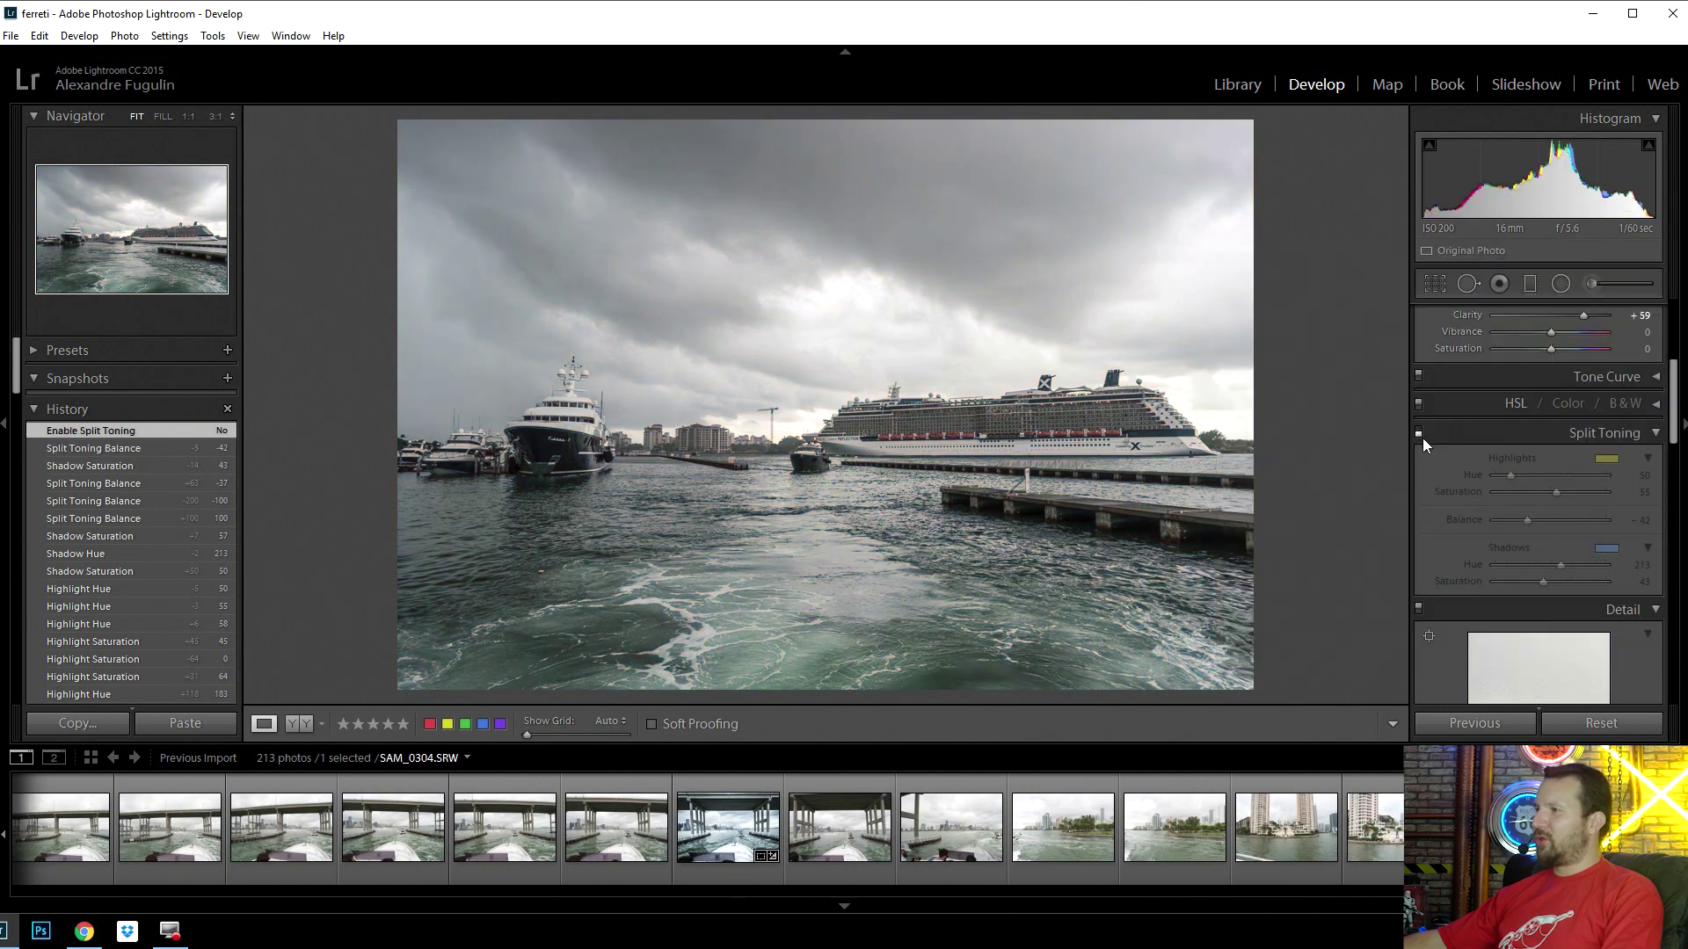
# - Turn split toning back on for the studio chair portrait
pyautogui.click(1419, 432)
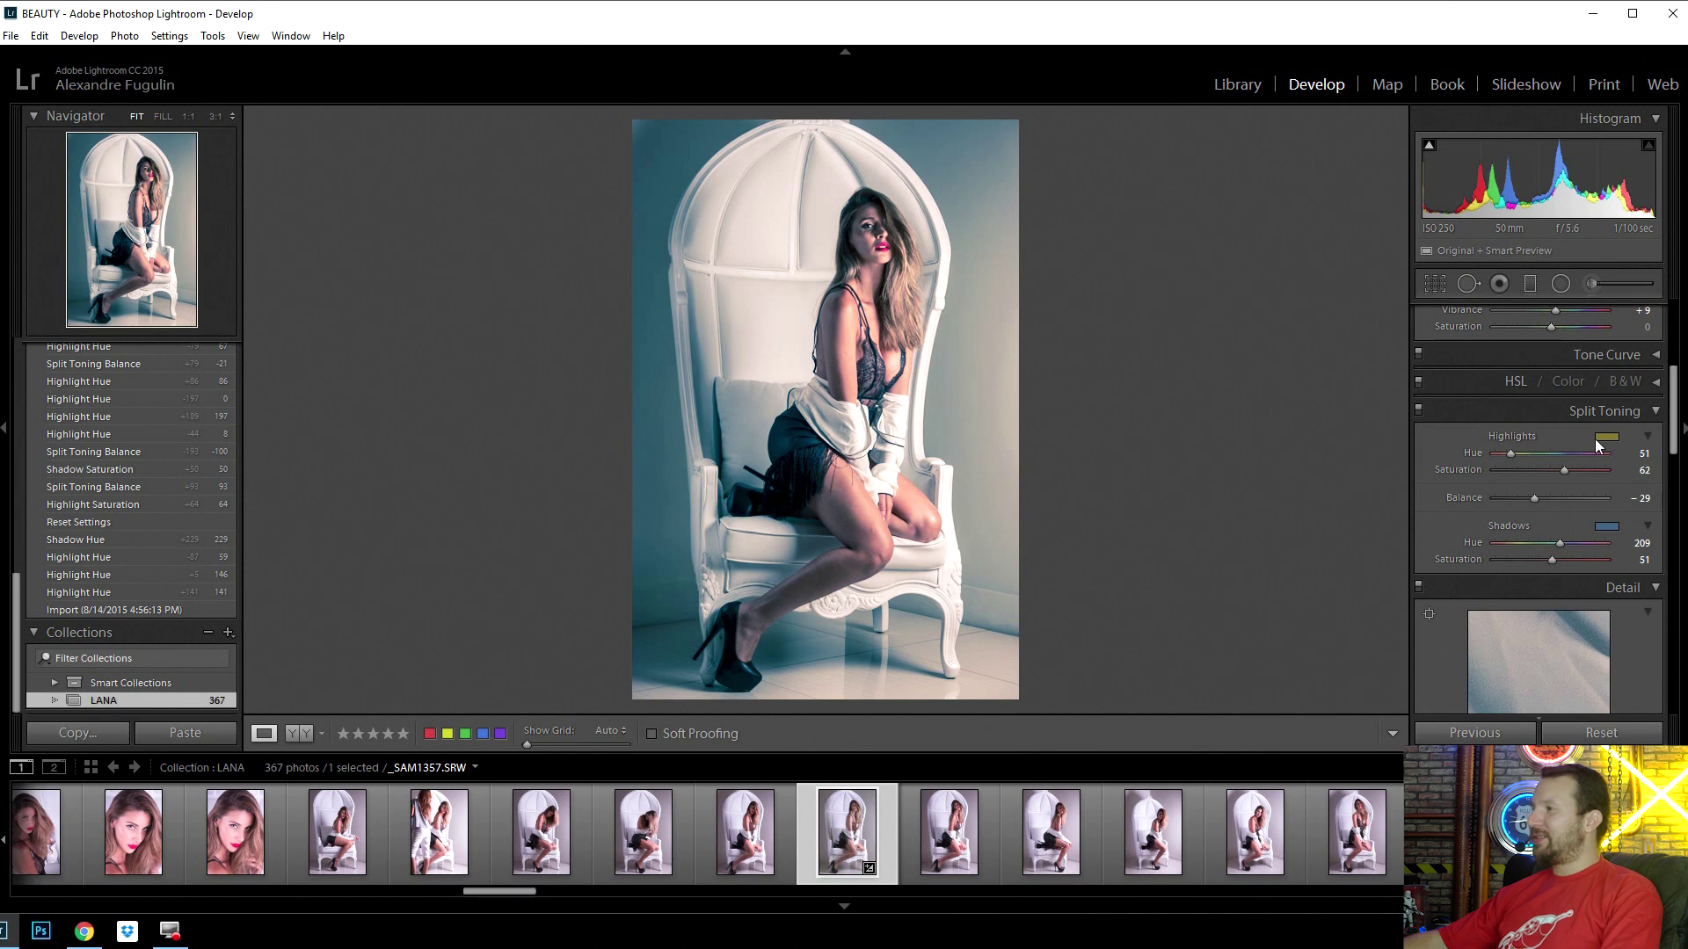
# - Compare split toning off and on, then try highlight hue 68, shadow hue 224, balance +4
pyautogui.click(1418, 411)
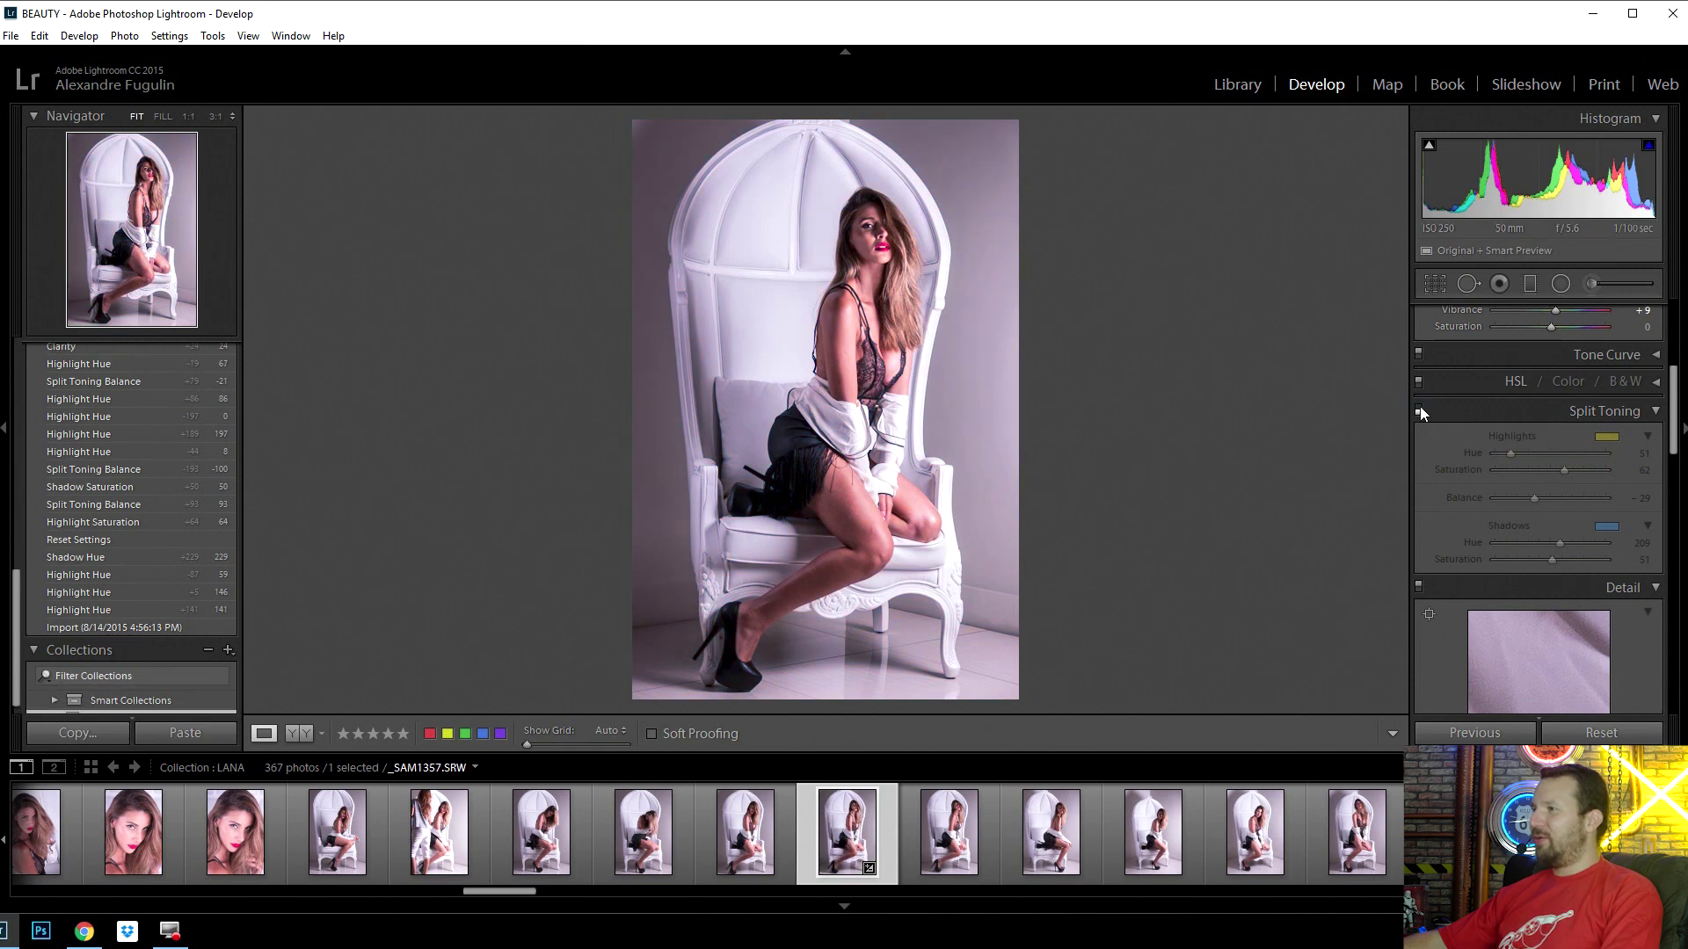
pyautogui.click(1418, 410)
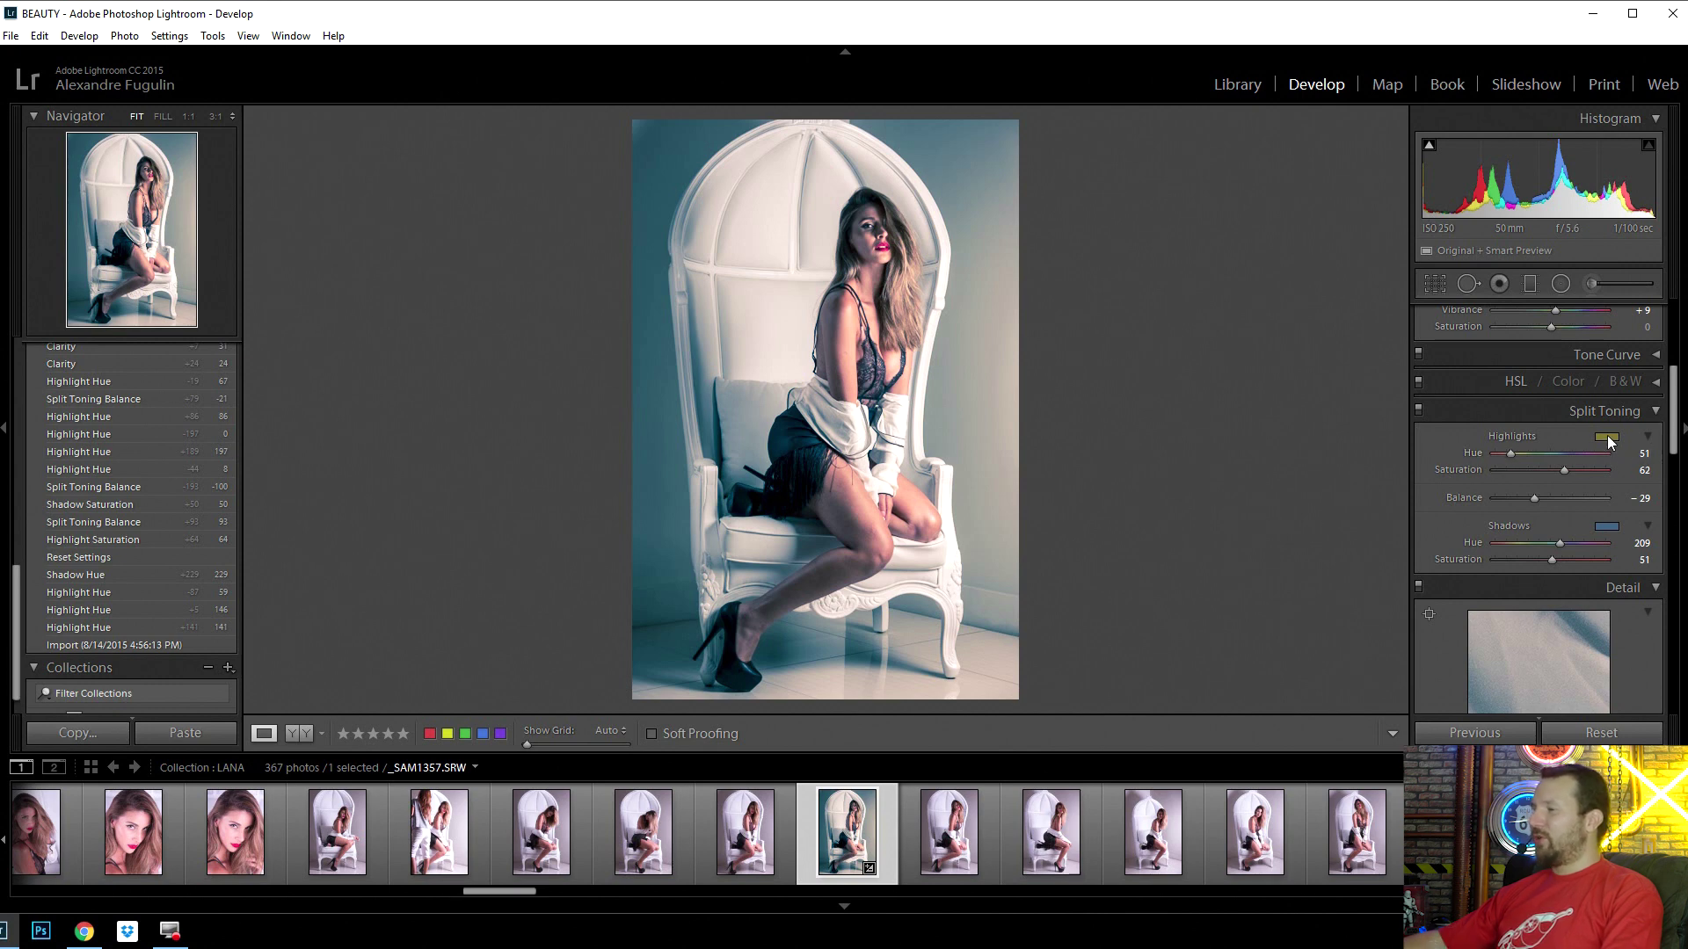
pyautogui.moveTo(1512, 453); pyautogui.dragTo(1518, 454)
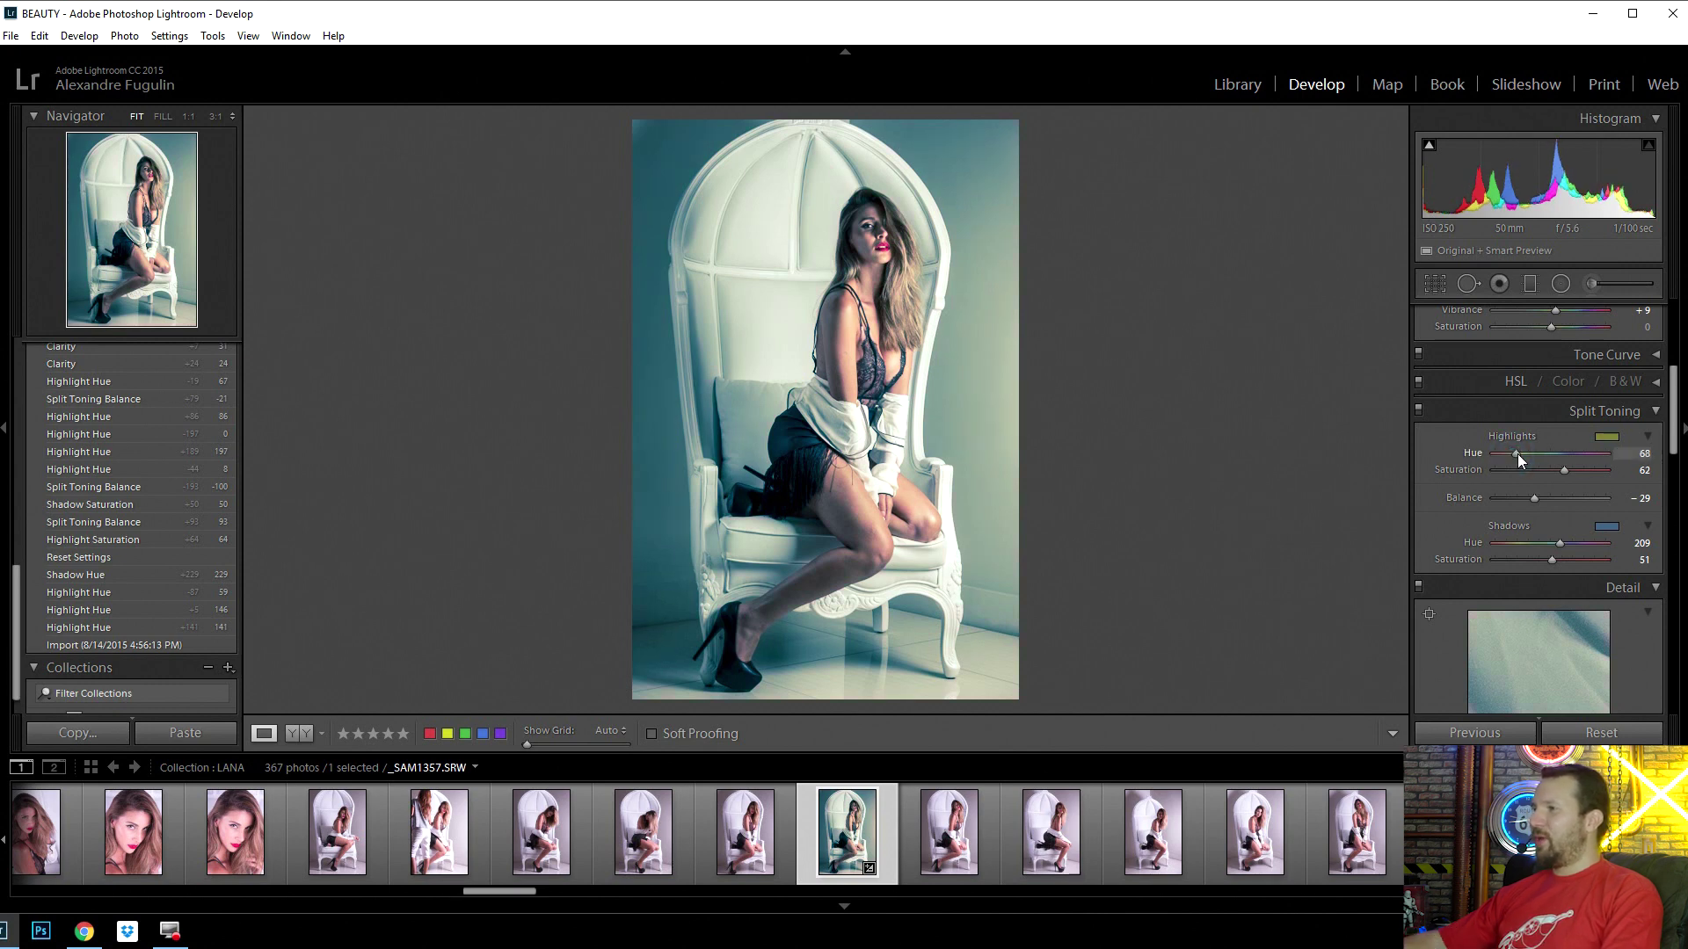
pyautogui.moveTo(1559, 543); pyautogui.dragTo(1565, 546)
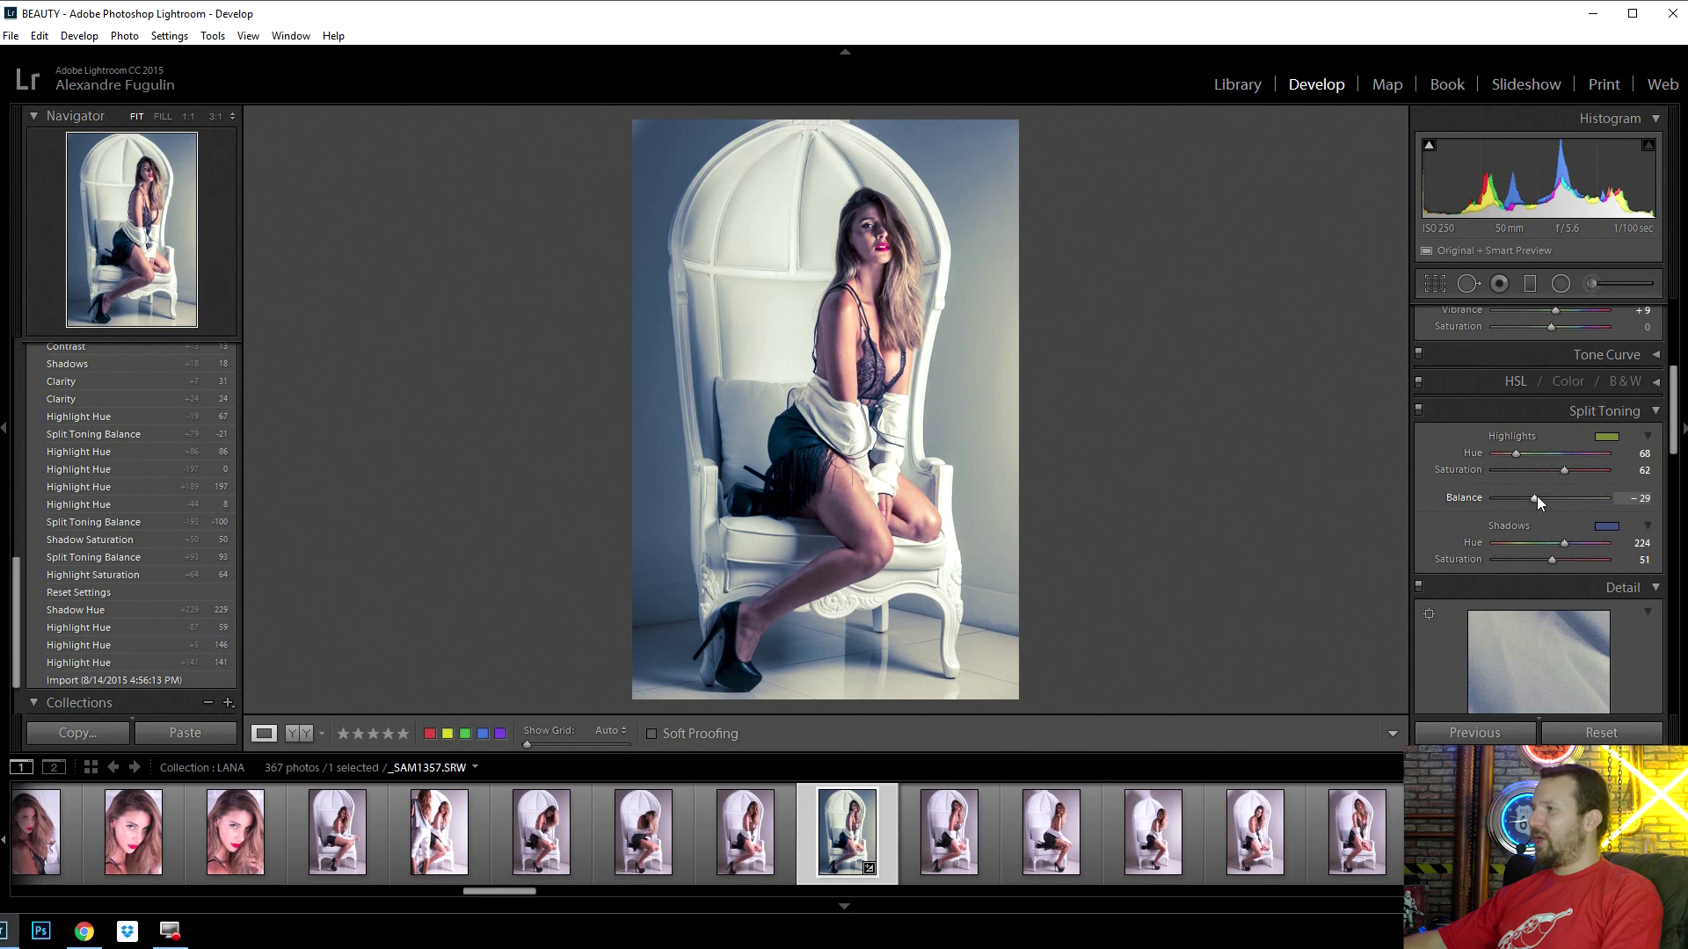
pyautogui.moveTo(1531, 496); pyautogui.dragTo(1538, 497)
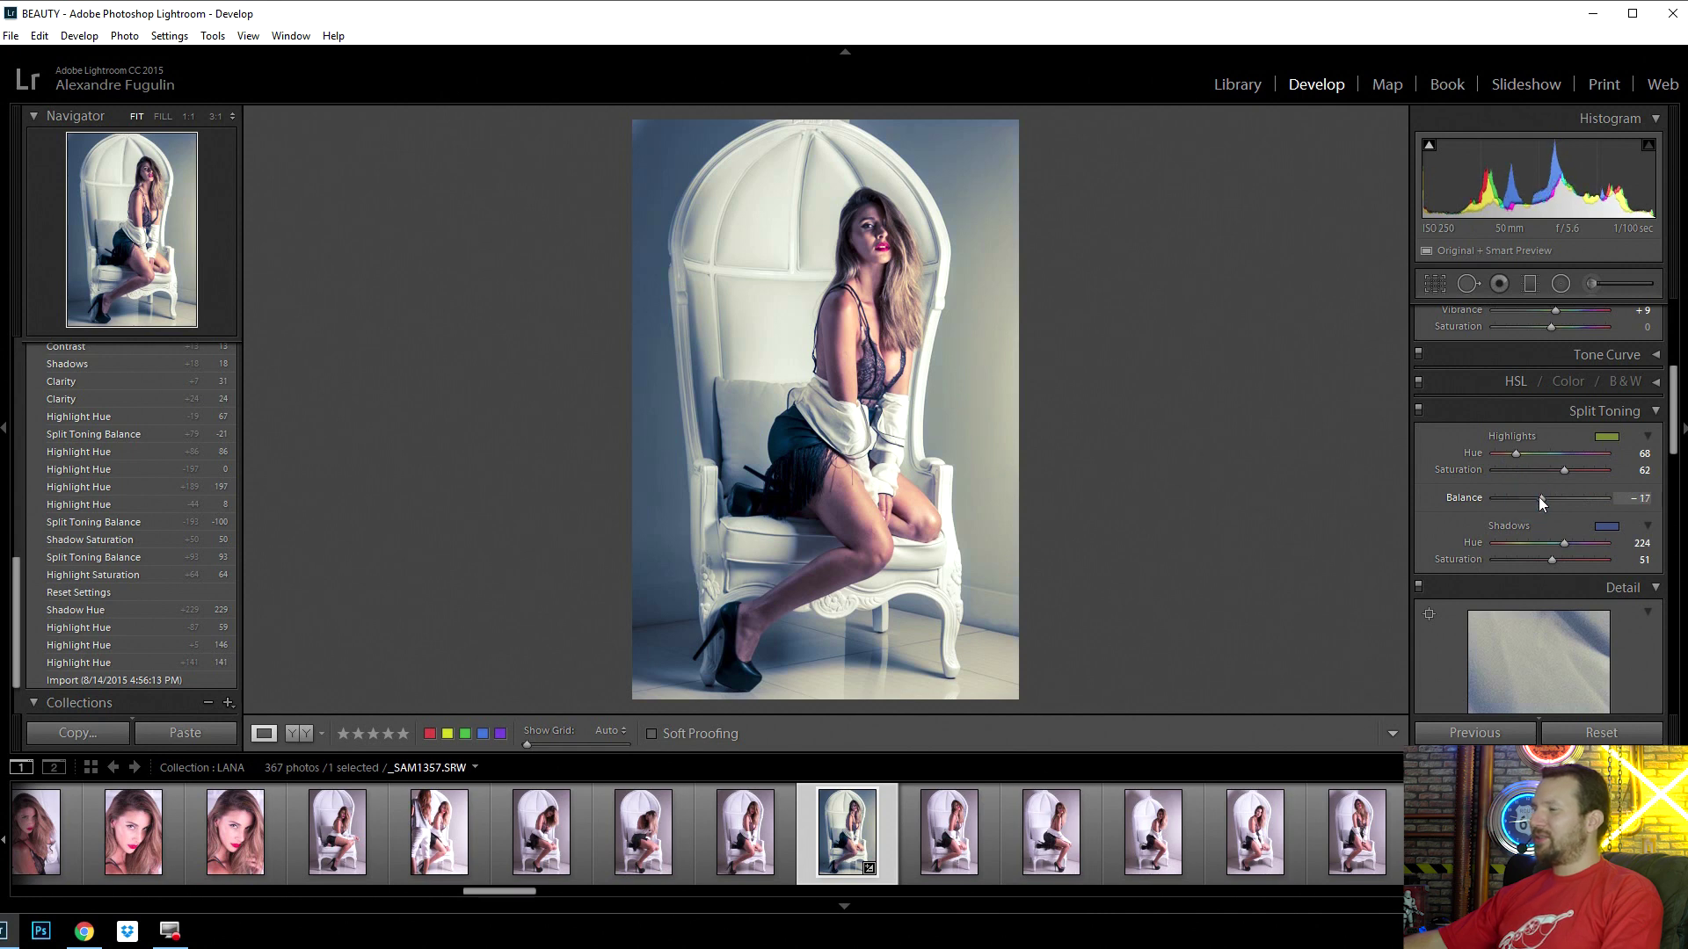
pyautogui.moveTo(1538, 498); pyautogui.dragTo(1549, 499)
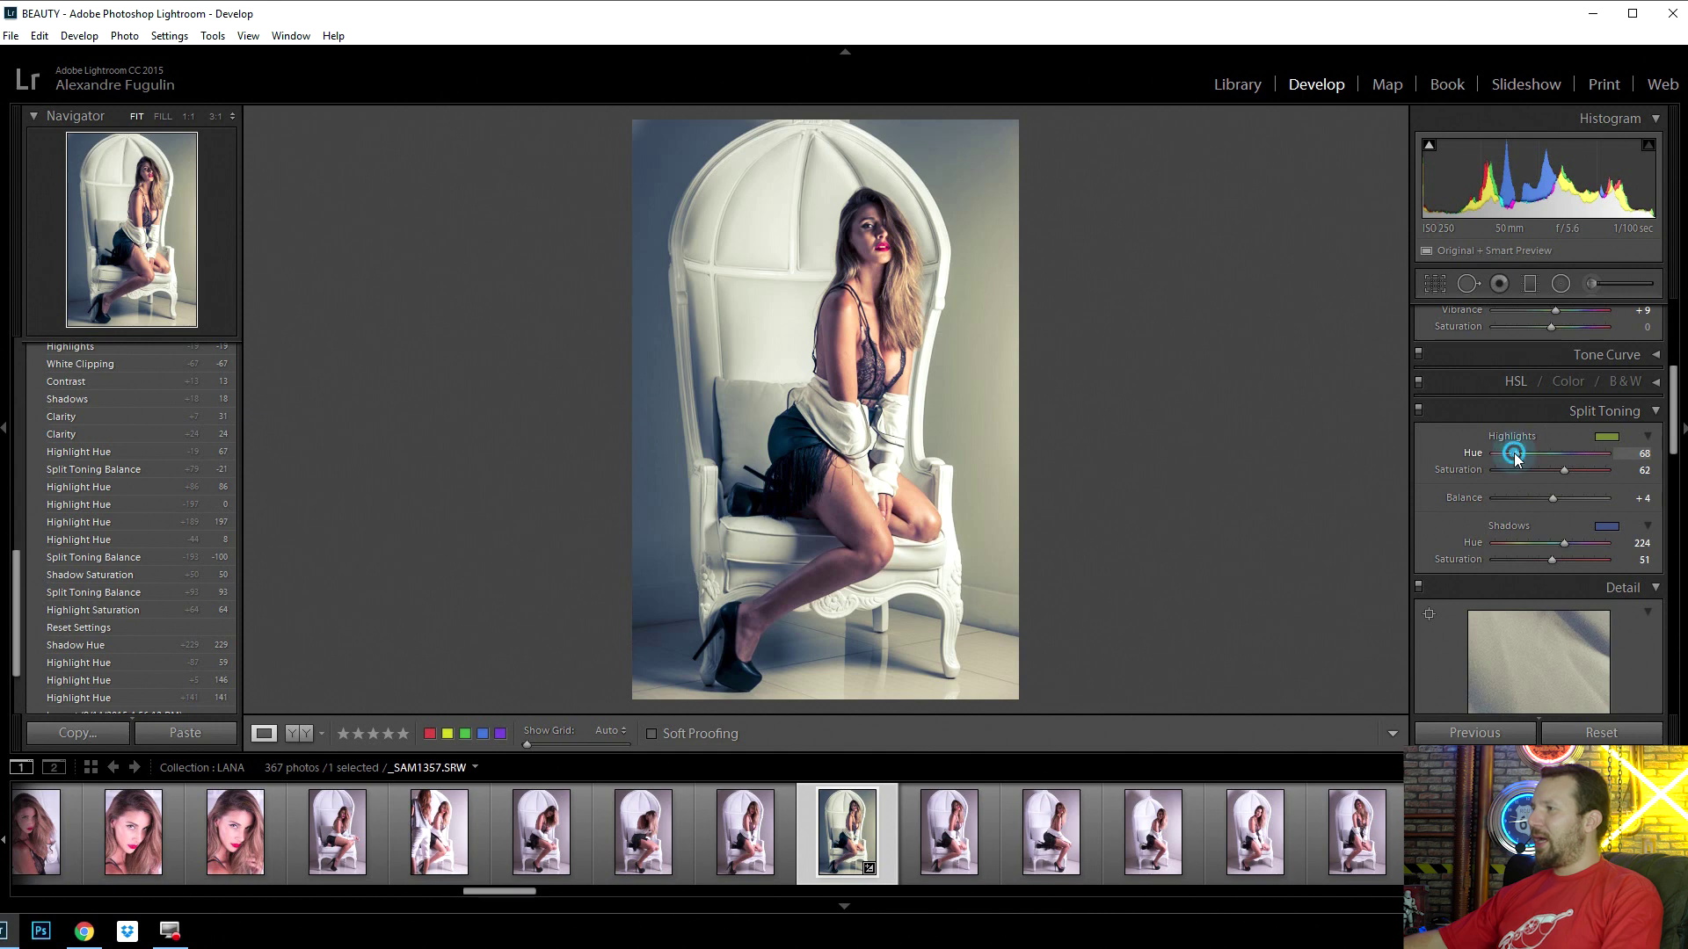
# - Adjust highlight hue to 57, shadow hue 232 and saturation 65, then reset all develop settings
pyautogui.moveTo(1512, 450); pyautogui.dragTo(1510, 457)
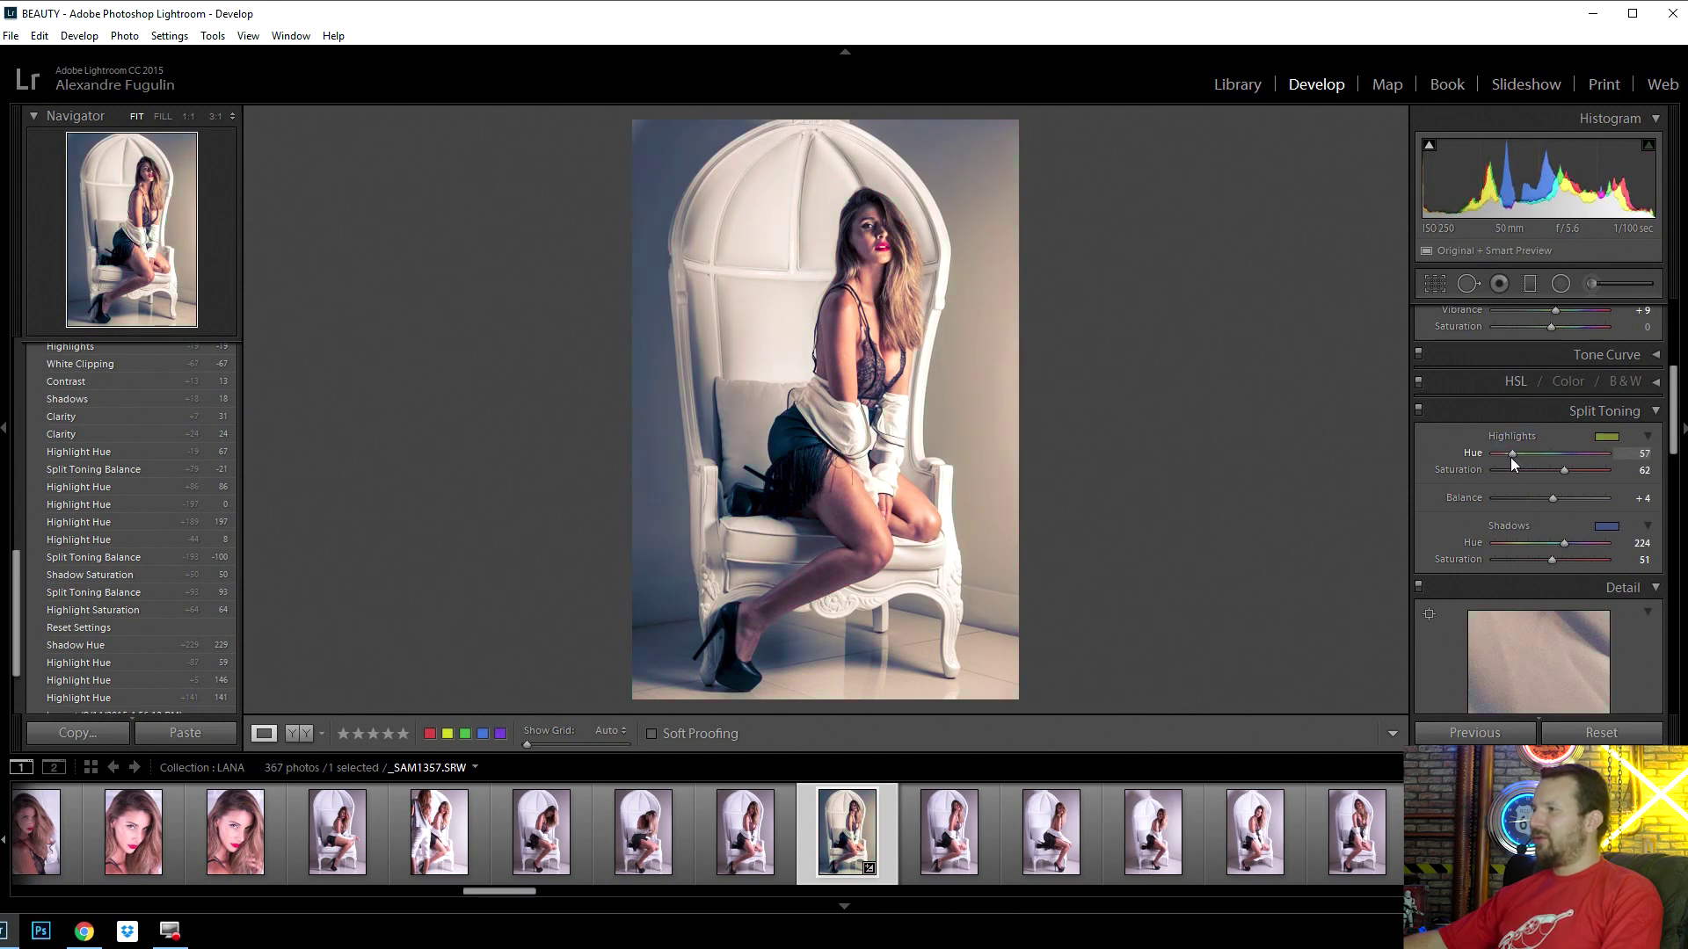
pyautogui.moveTo(1565, 545); pyautogui.dragTo(1568, 545)
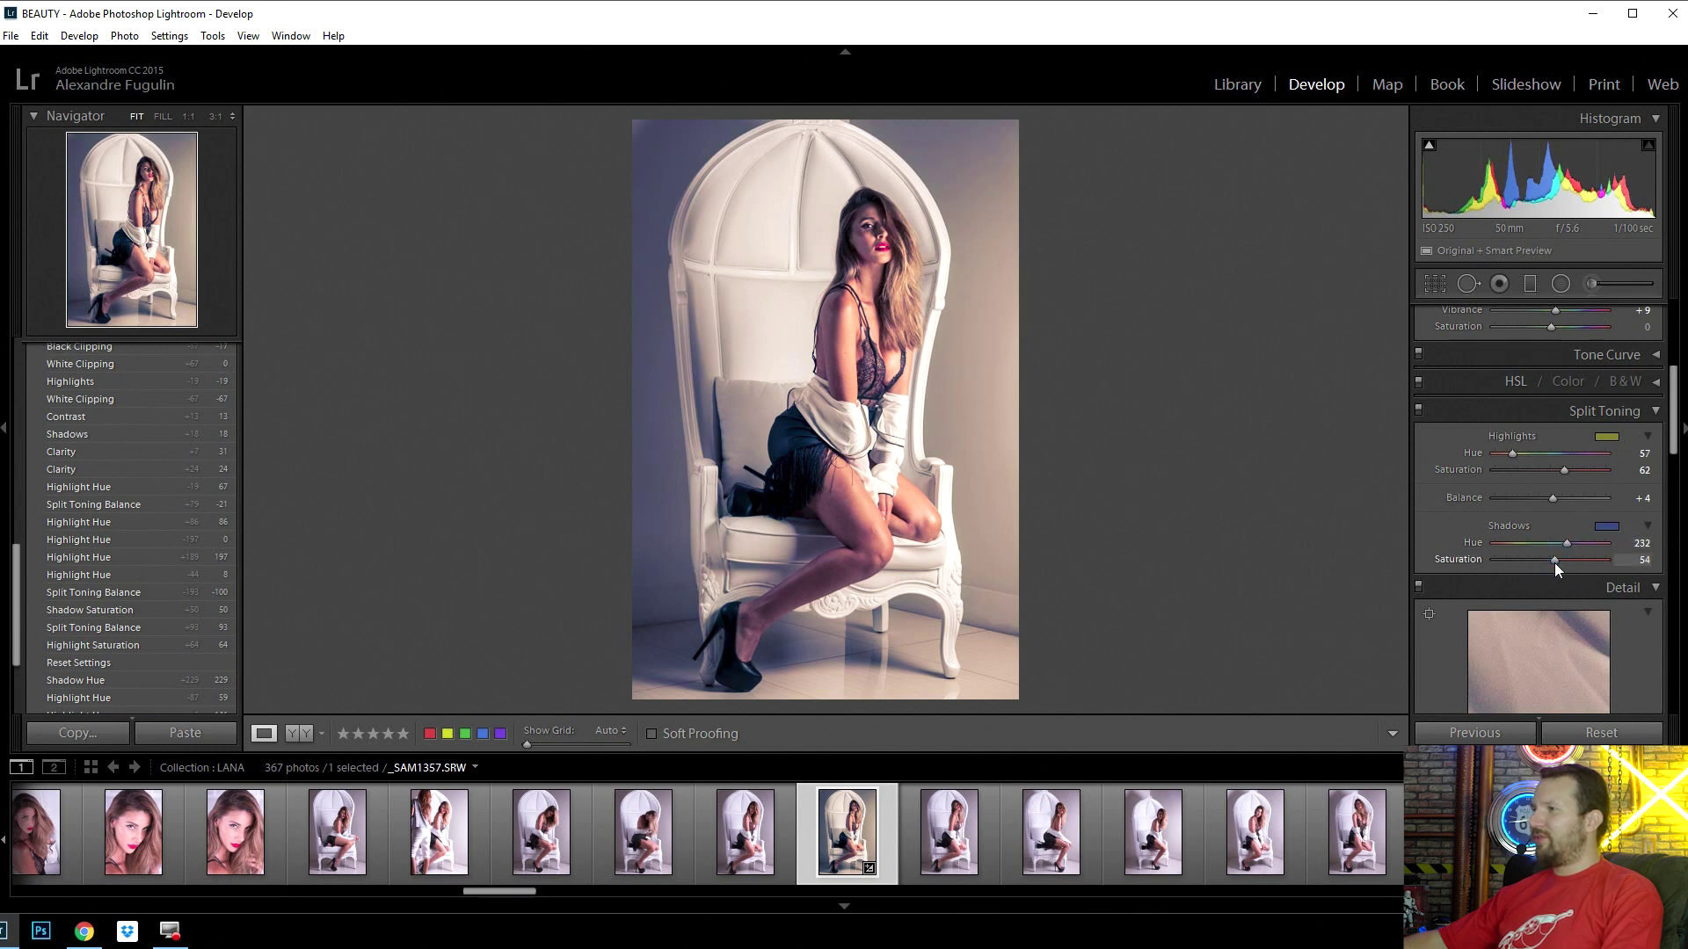
pyautogui.moveTo(1561, 562); pyautogui.dragTo(1567, 562)
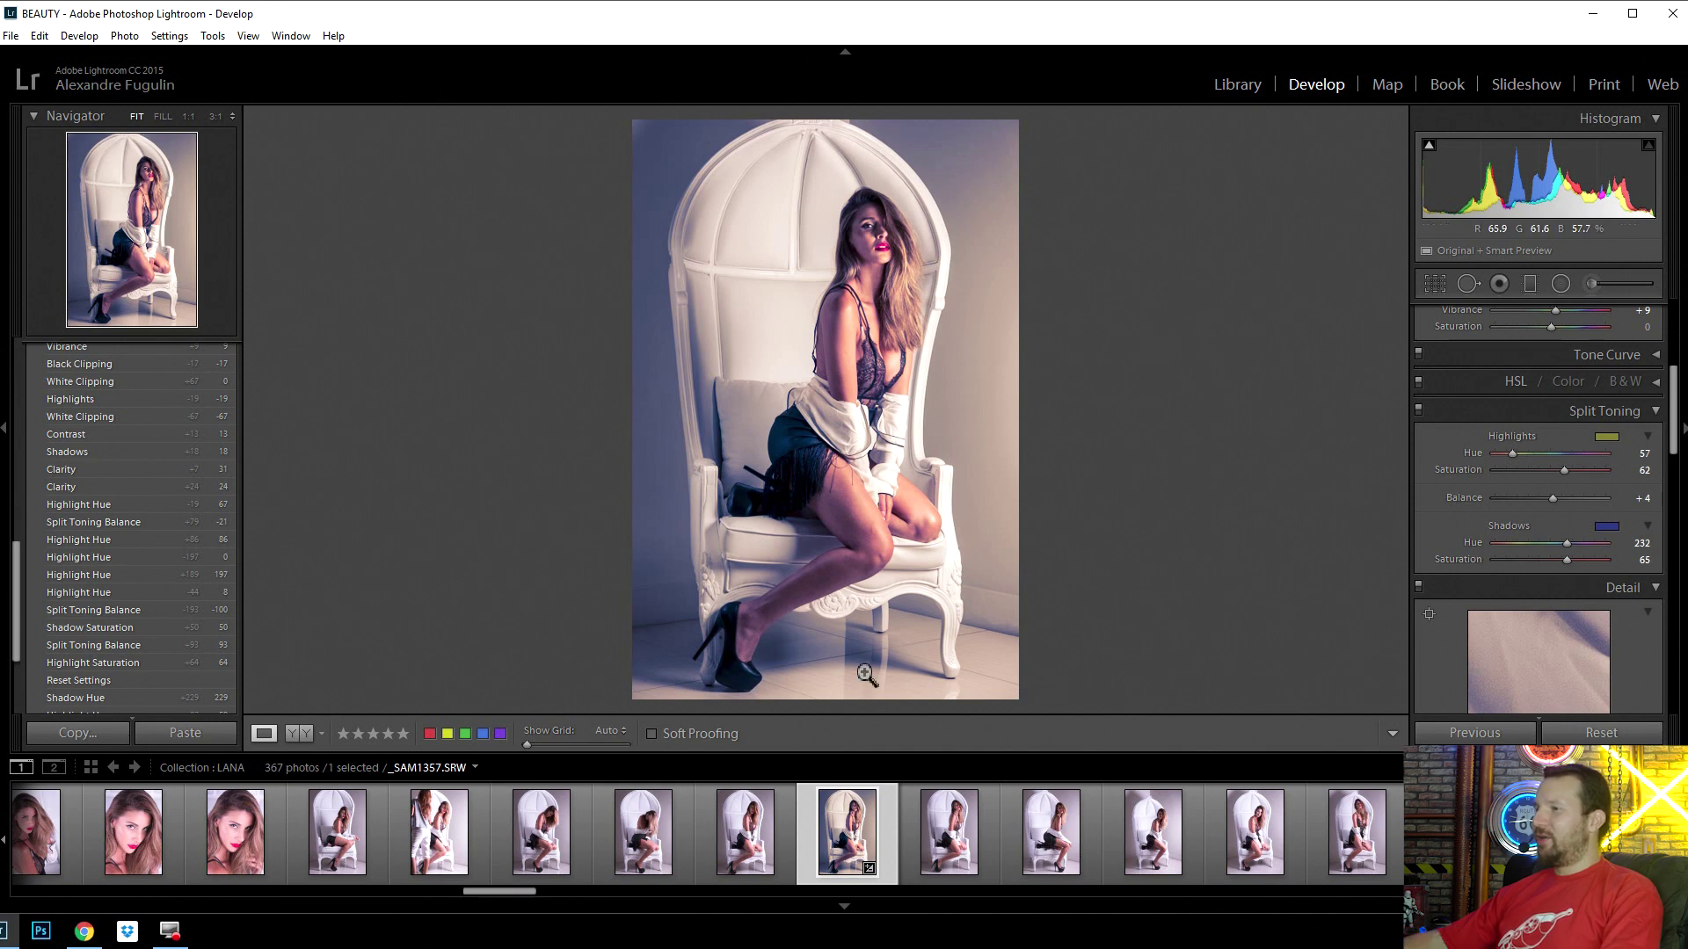
pyautogui.click(1598, 733)
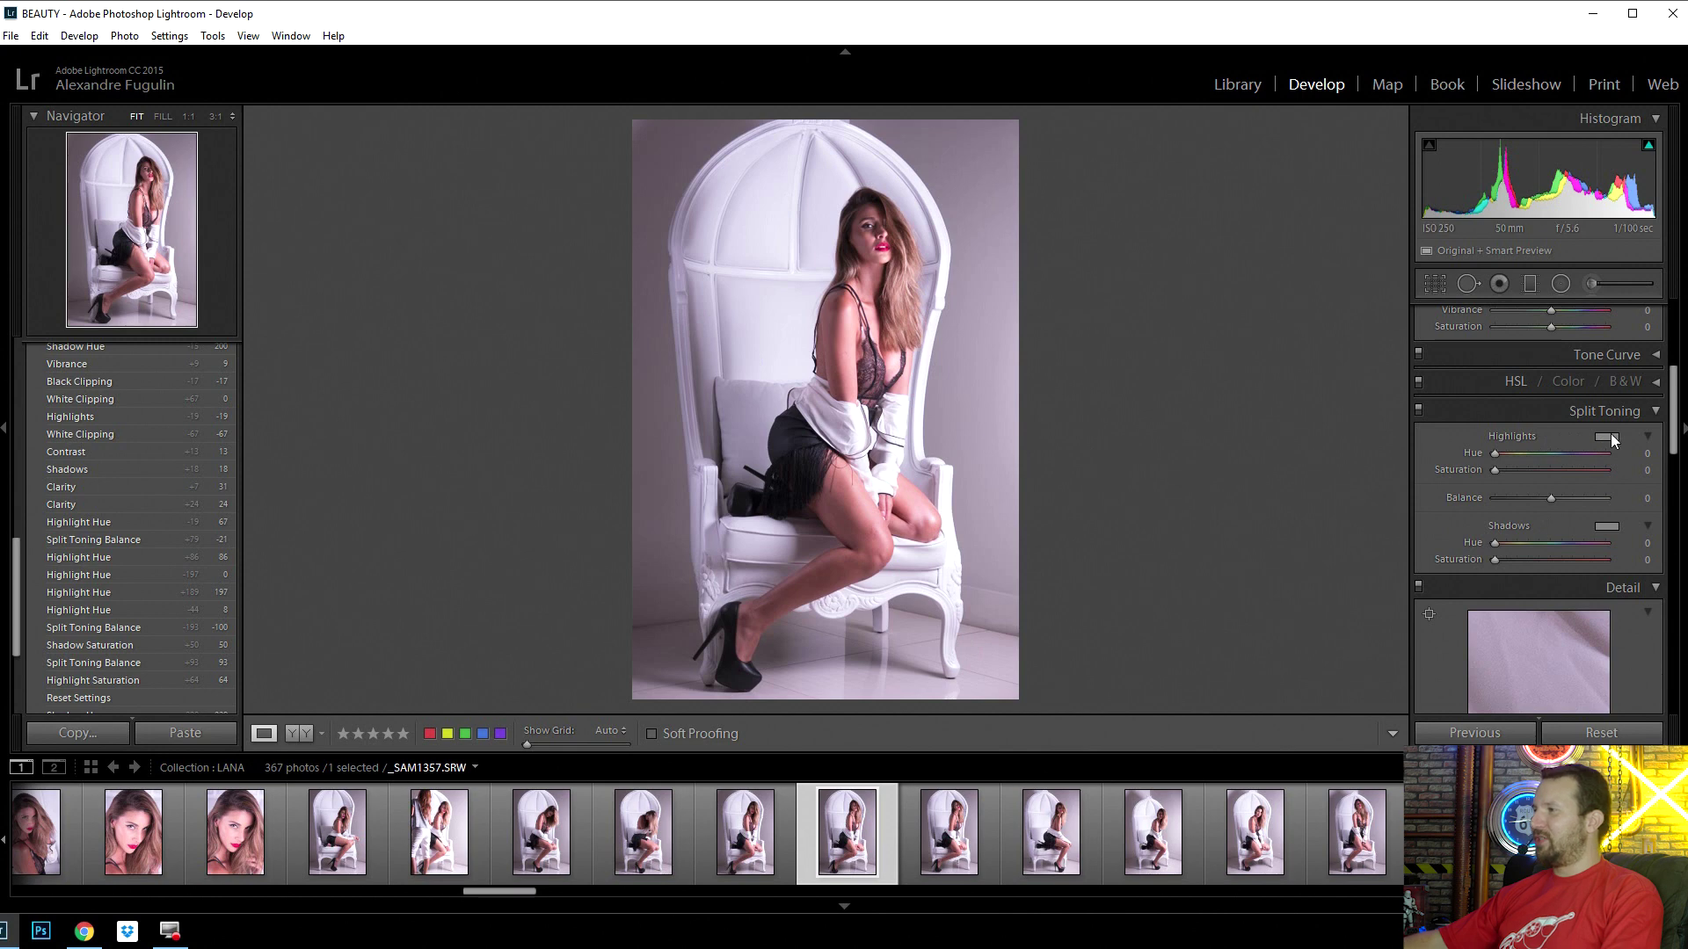
# - Pick a warm yellow highlight tint (hue 57, saturation 61) from the colour chooser
pyautogui.click(1606, 436)
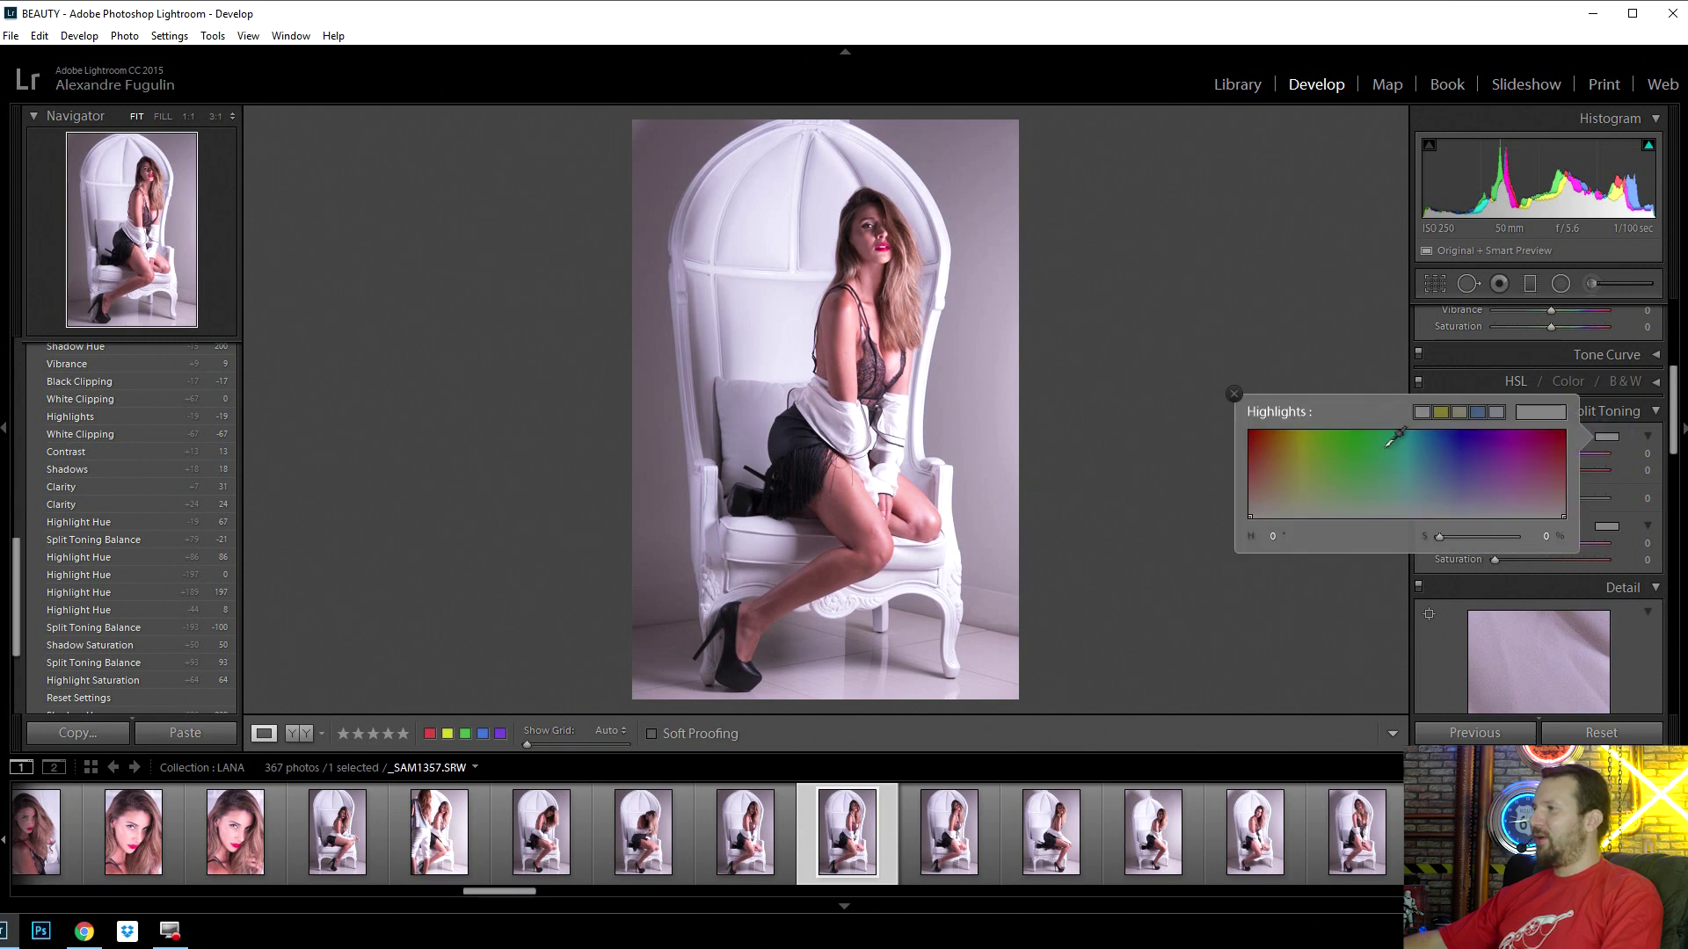
pyautogui.click(1299, 462)
pyautogui.click(1217, 408)
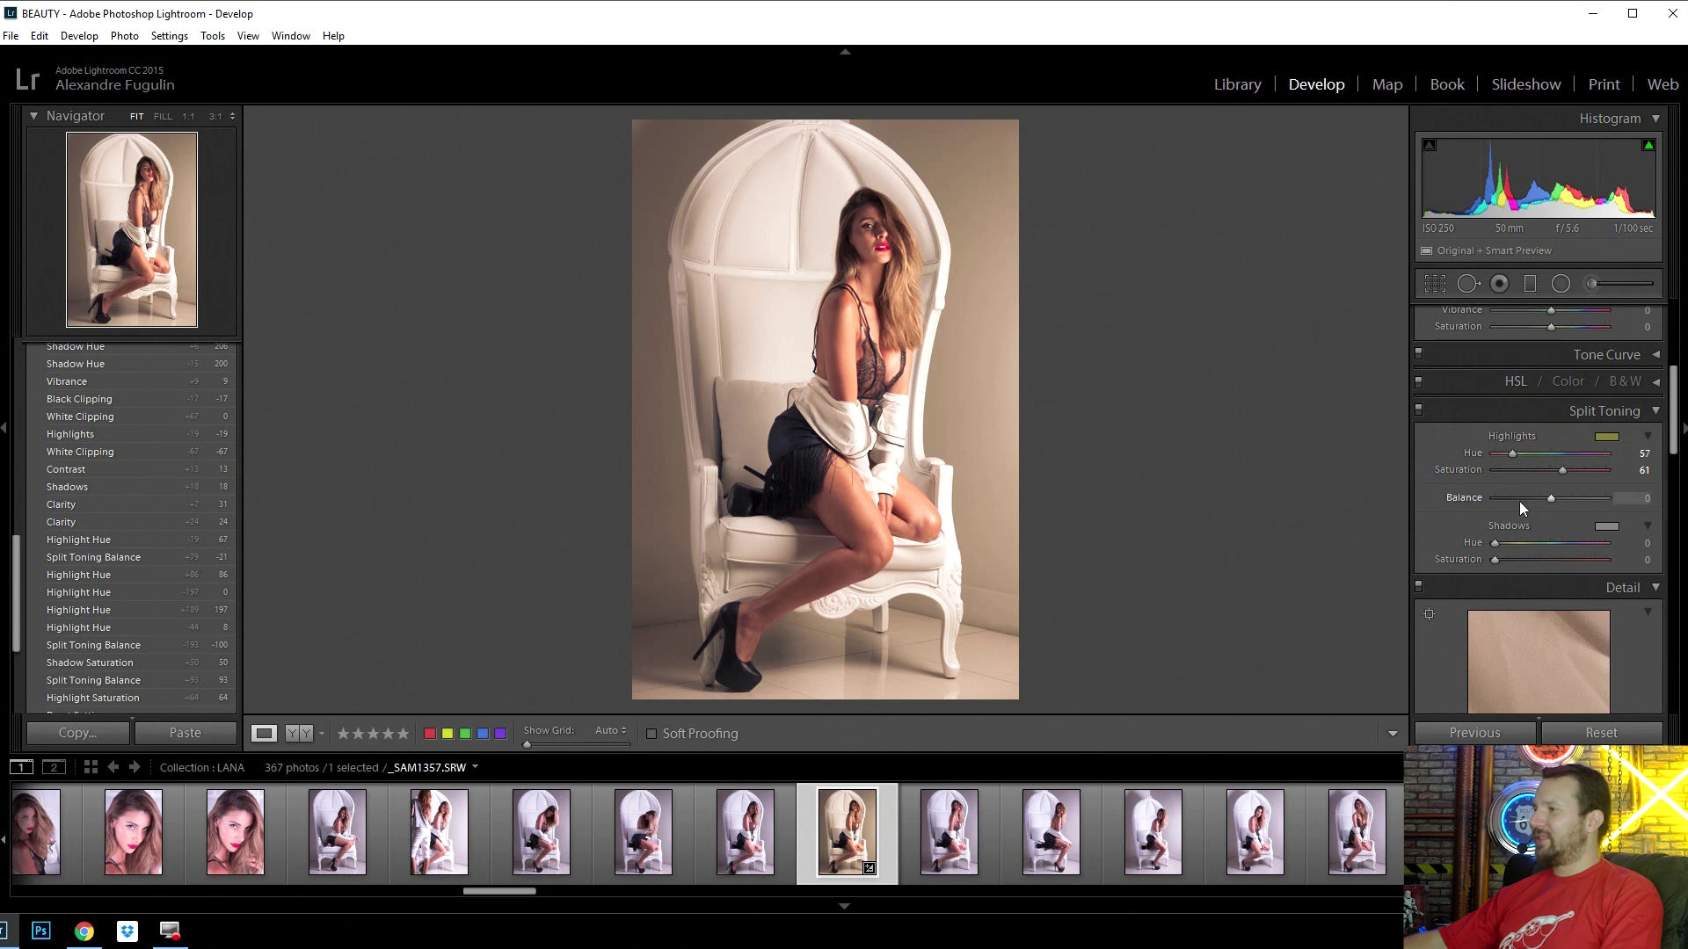
# - Set the shadow tint to blue hue 218 with saturation 89
pyautogui.click(1605, 525)
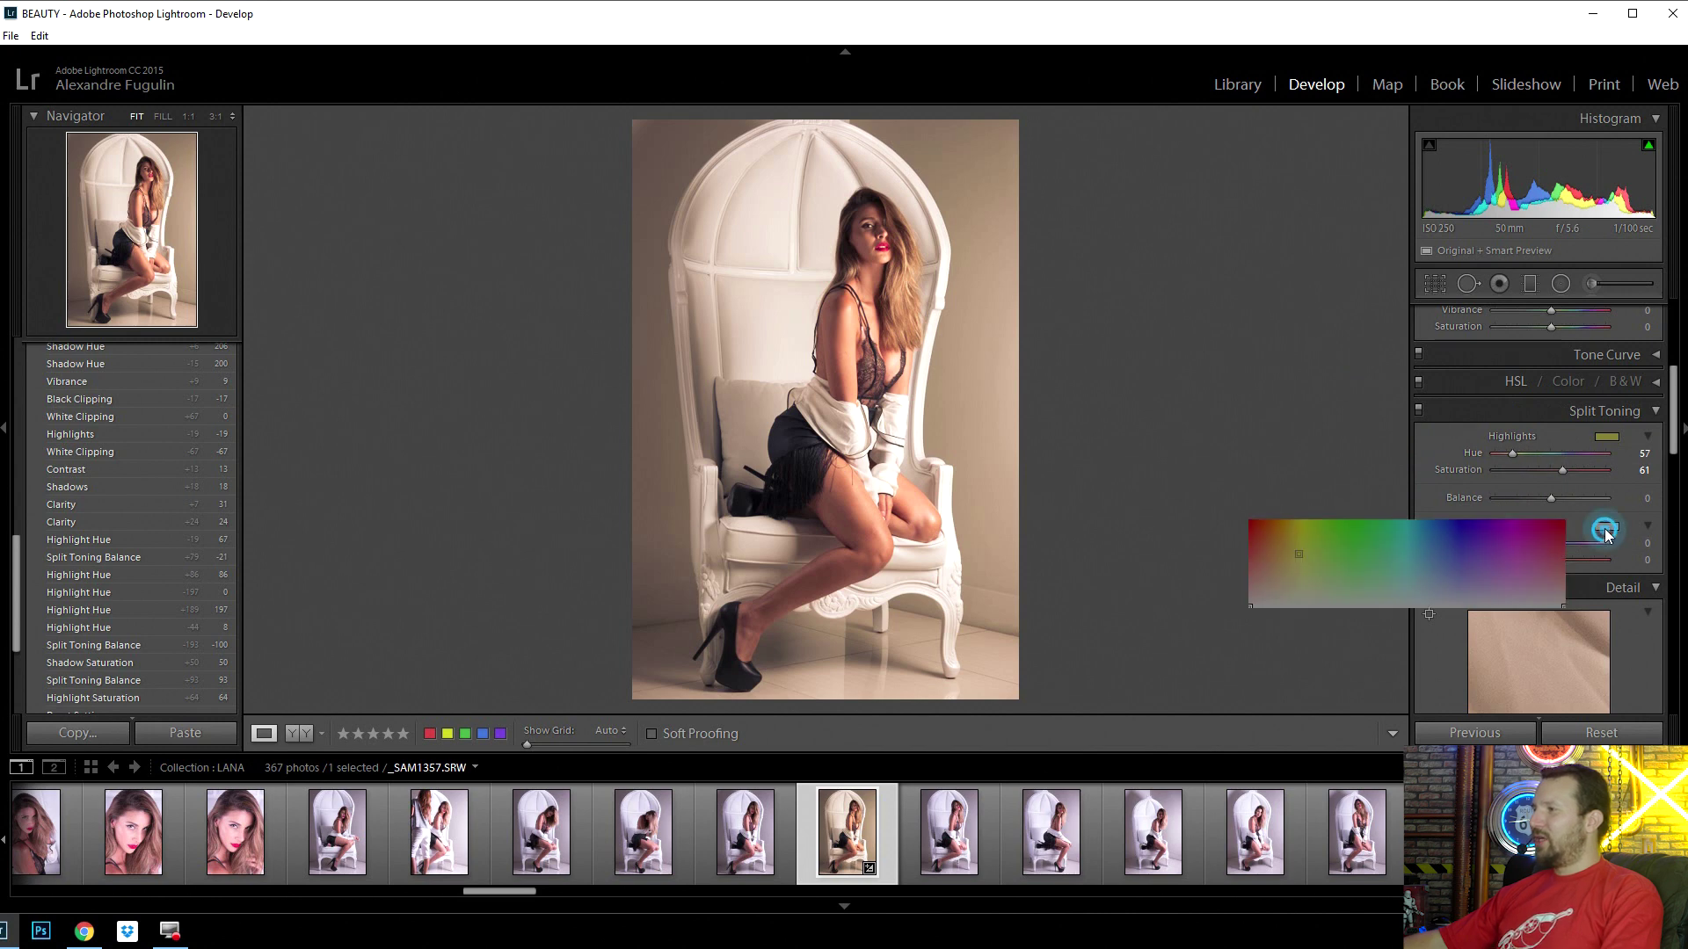
pyautogui.click(1456, 553)
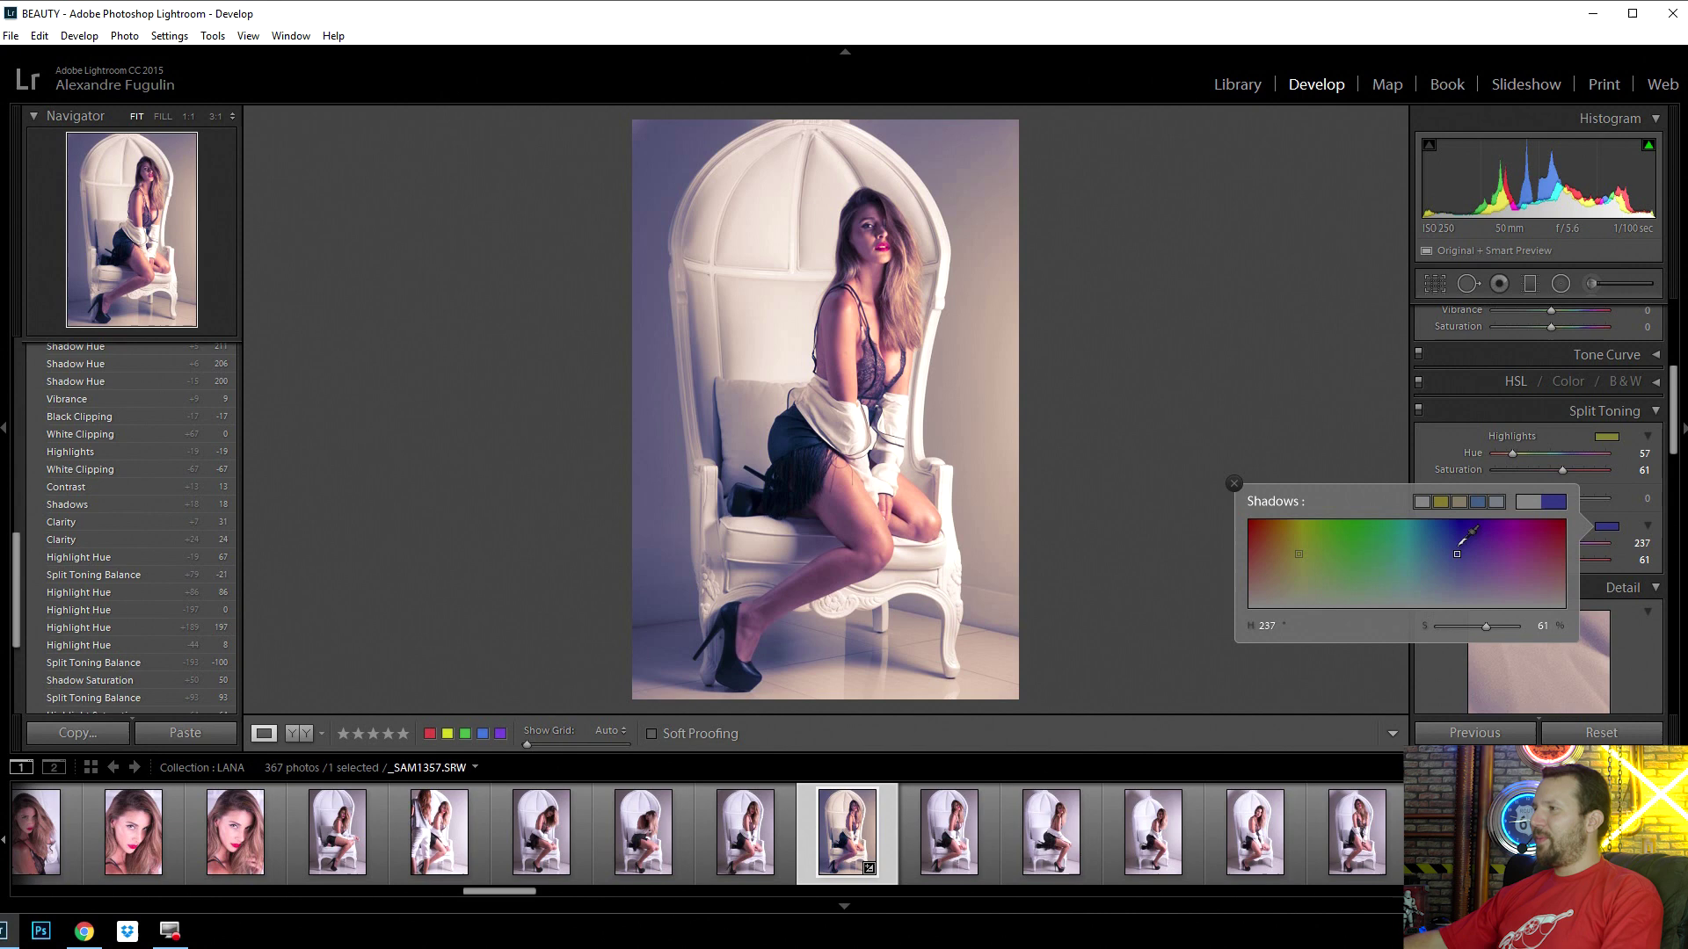
pyautogui.moveTo(1457, 554); pyautogui.dragTo(1439, 537)
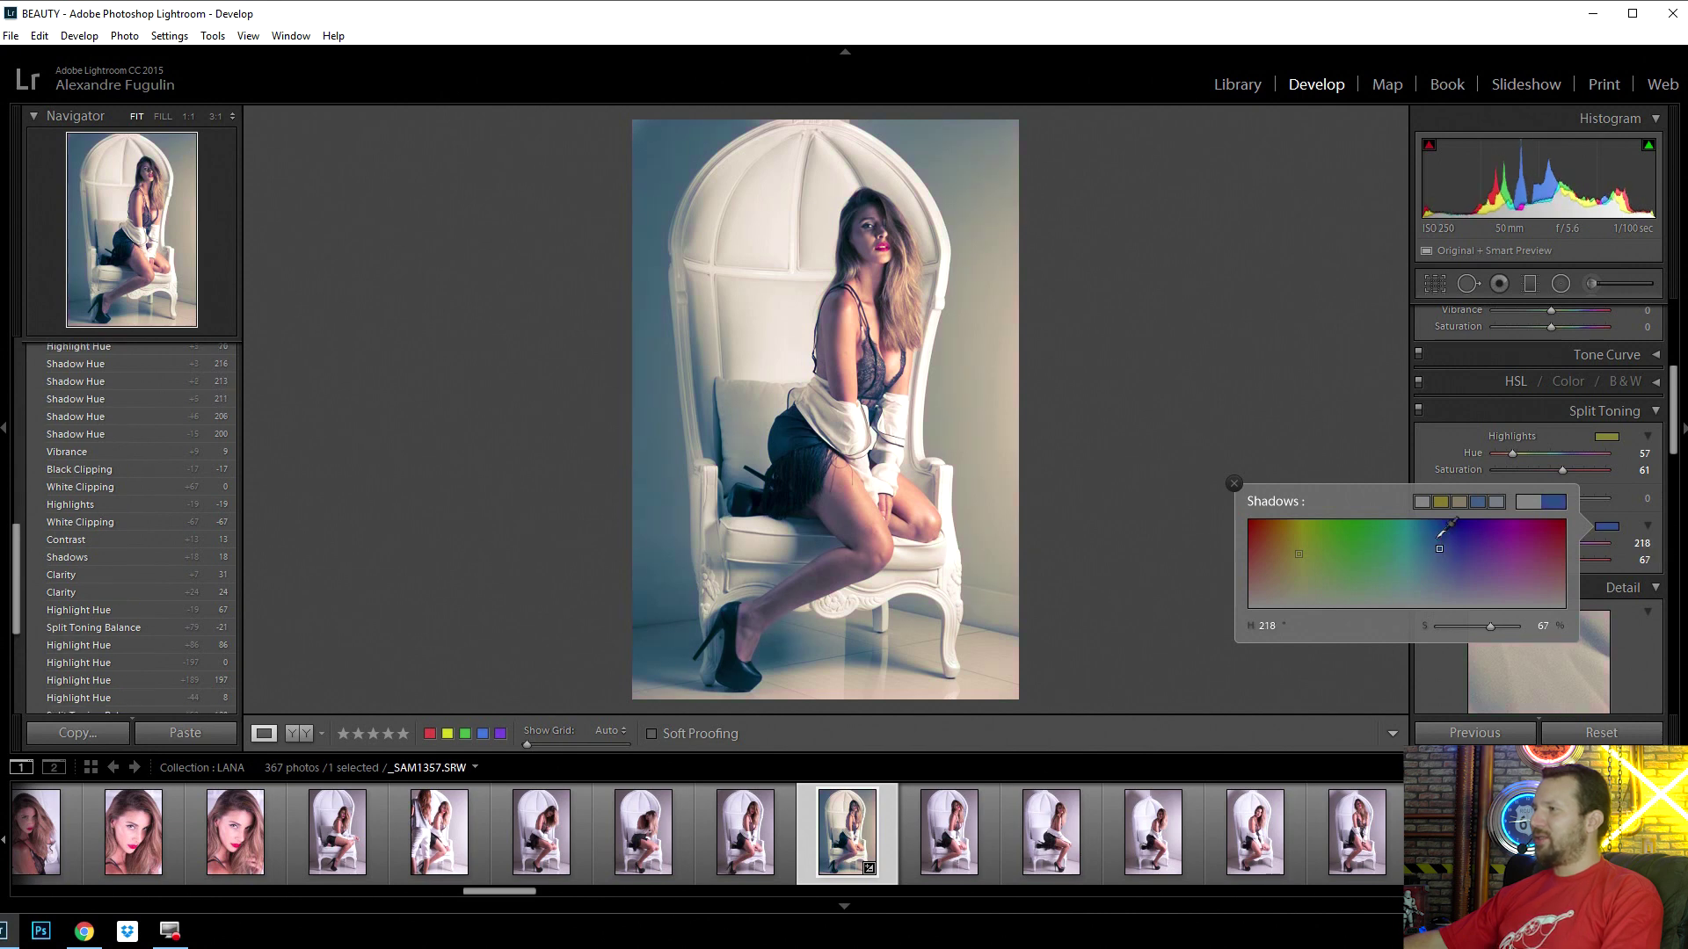
pyautogui.moveTo(1491, 631); pyautogui.dragTo(1507, 628)
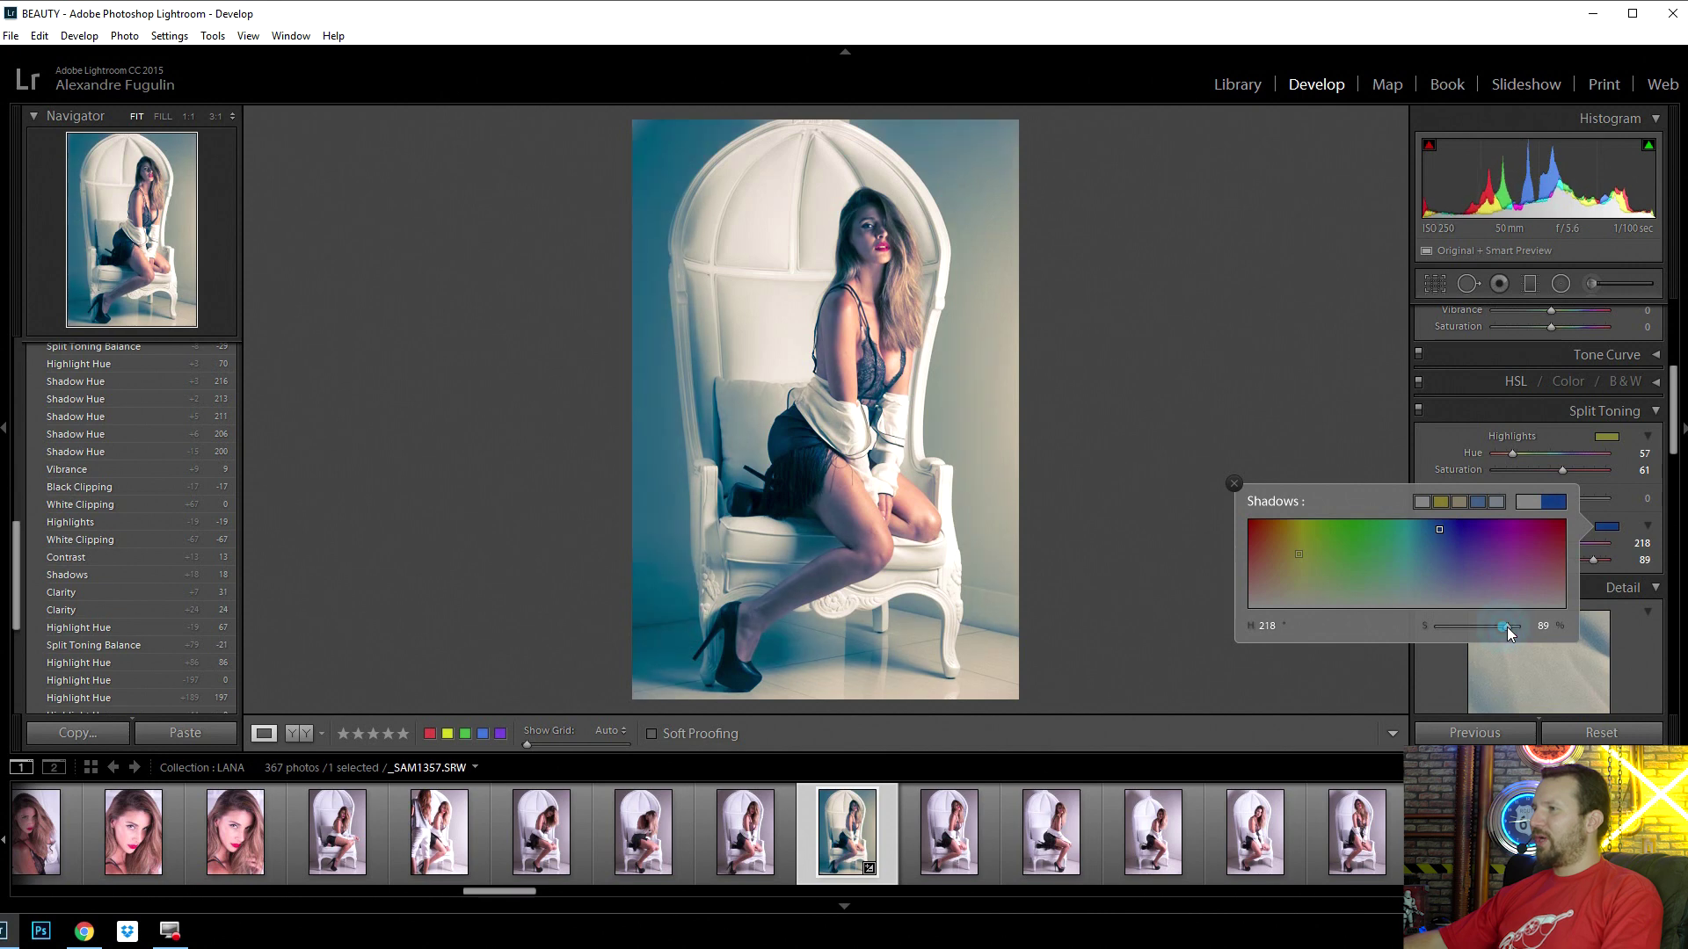
pyautogui.click(1349, 429)
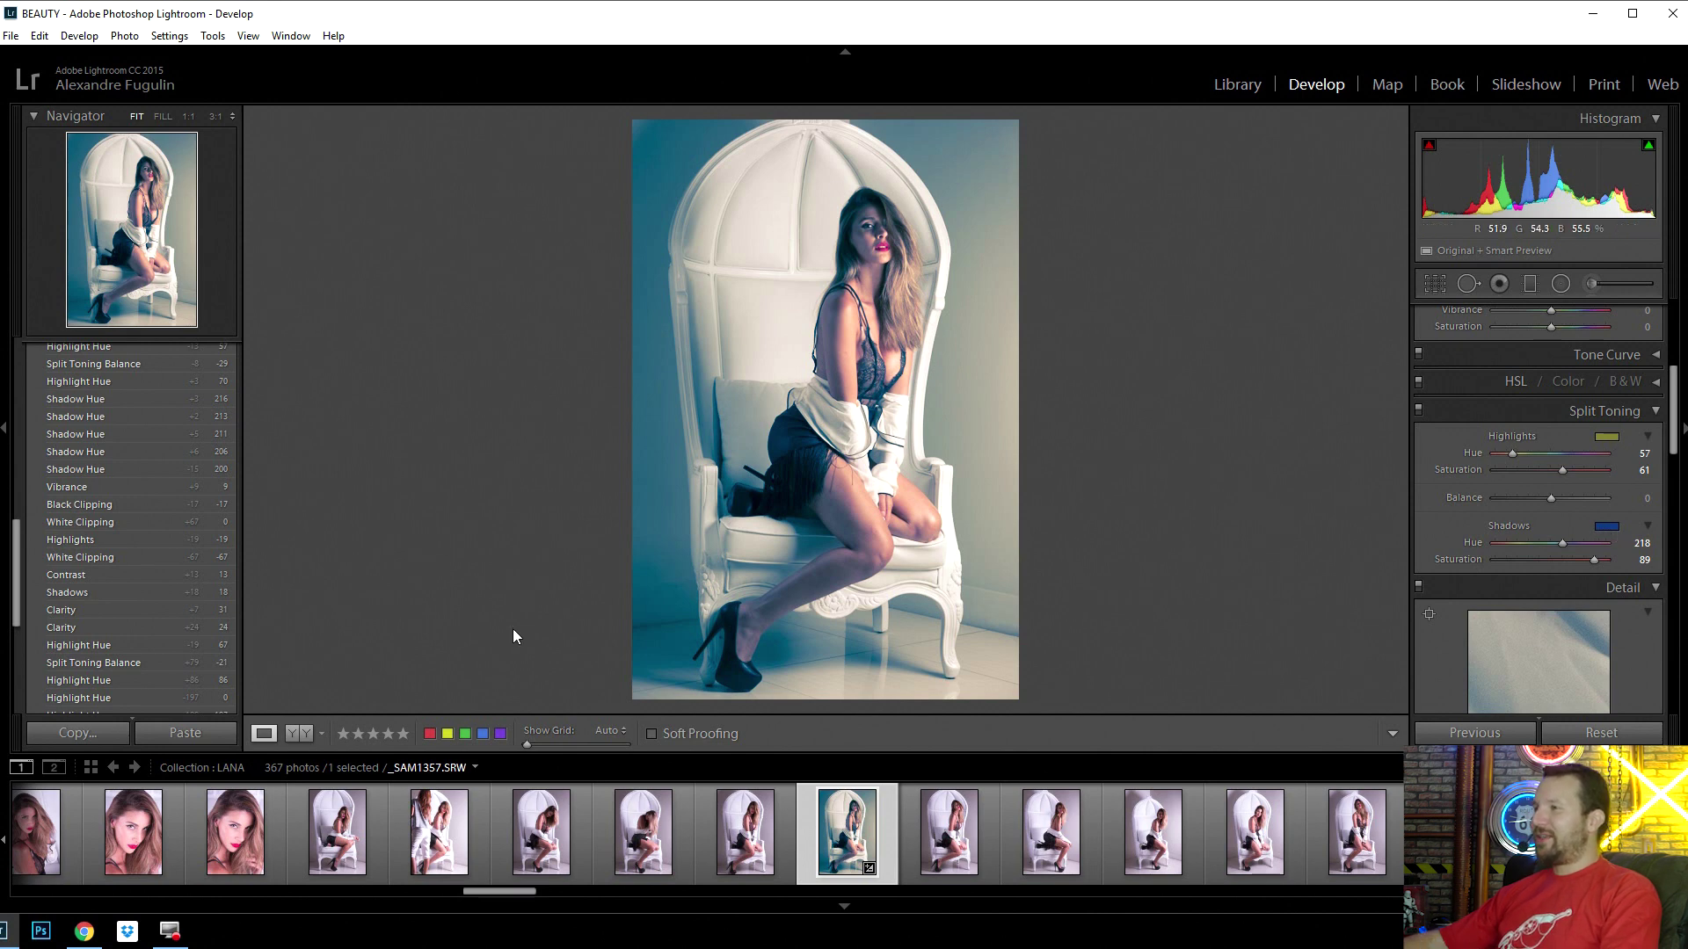
# - Load color.adobe.com in the Chrome window
pyautogui.click(84, 932)
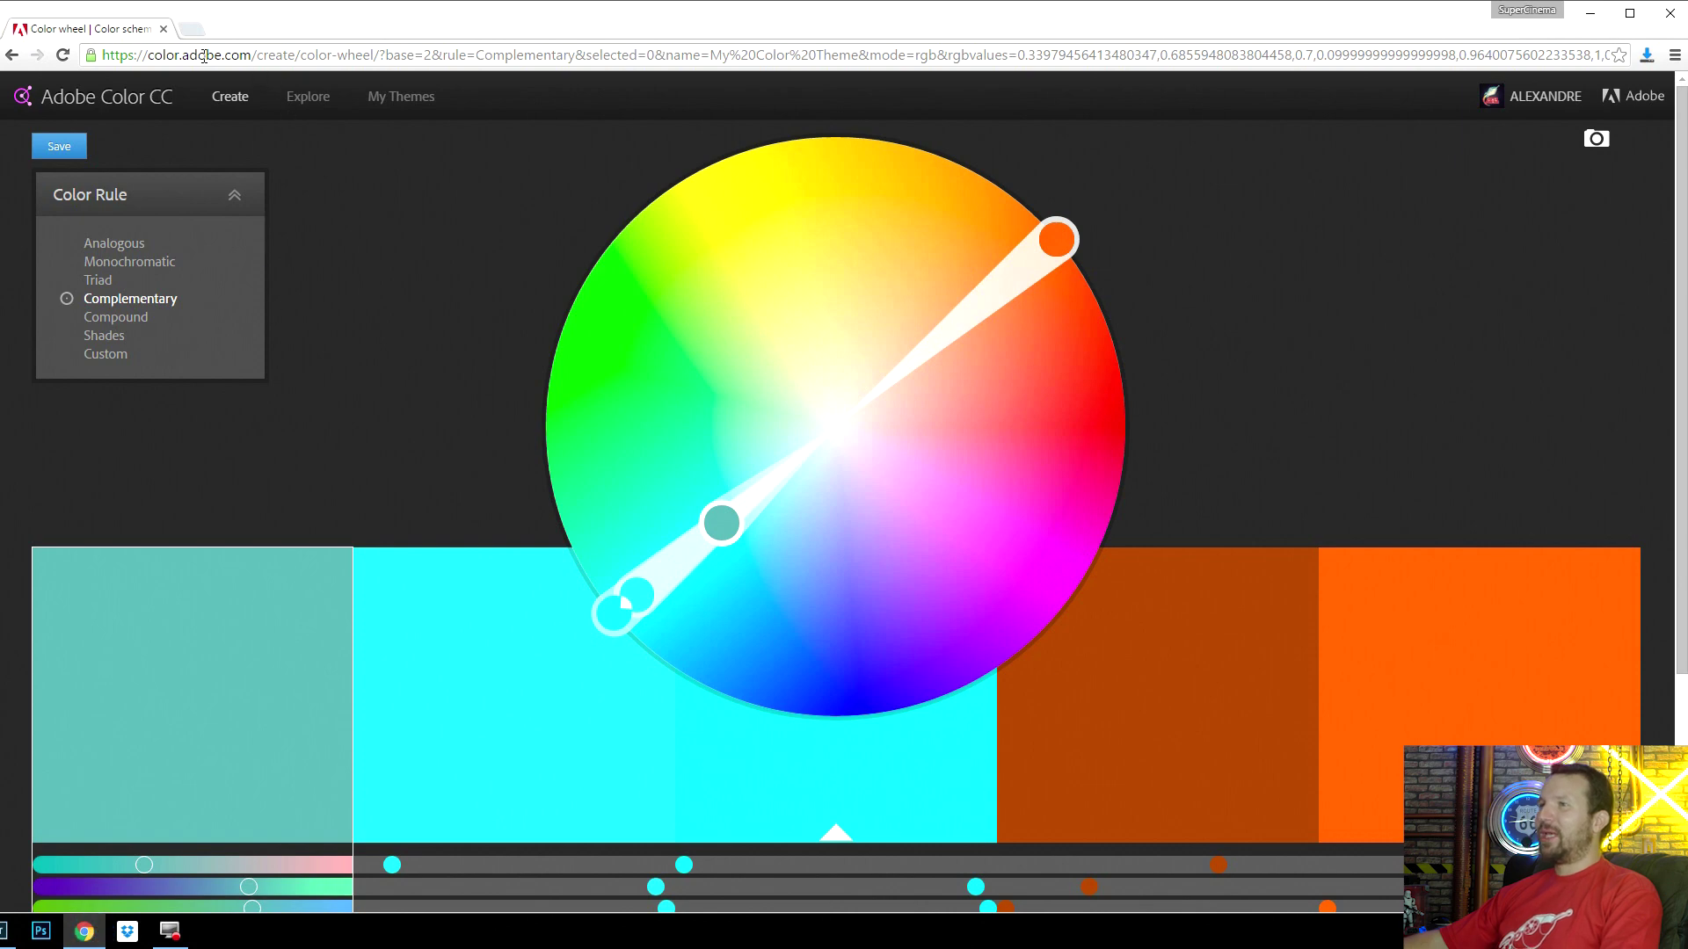
pyautogui.click(153, 56)
pyautogui.click(225, 55)
pyautogui.tripleClick(225, 54)
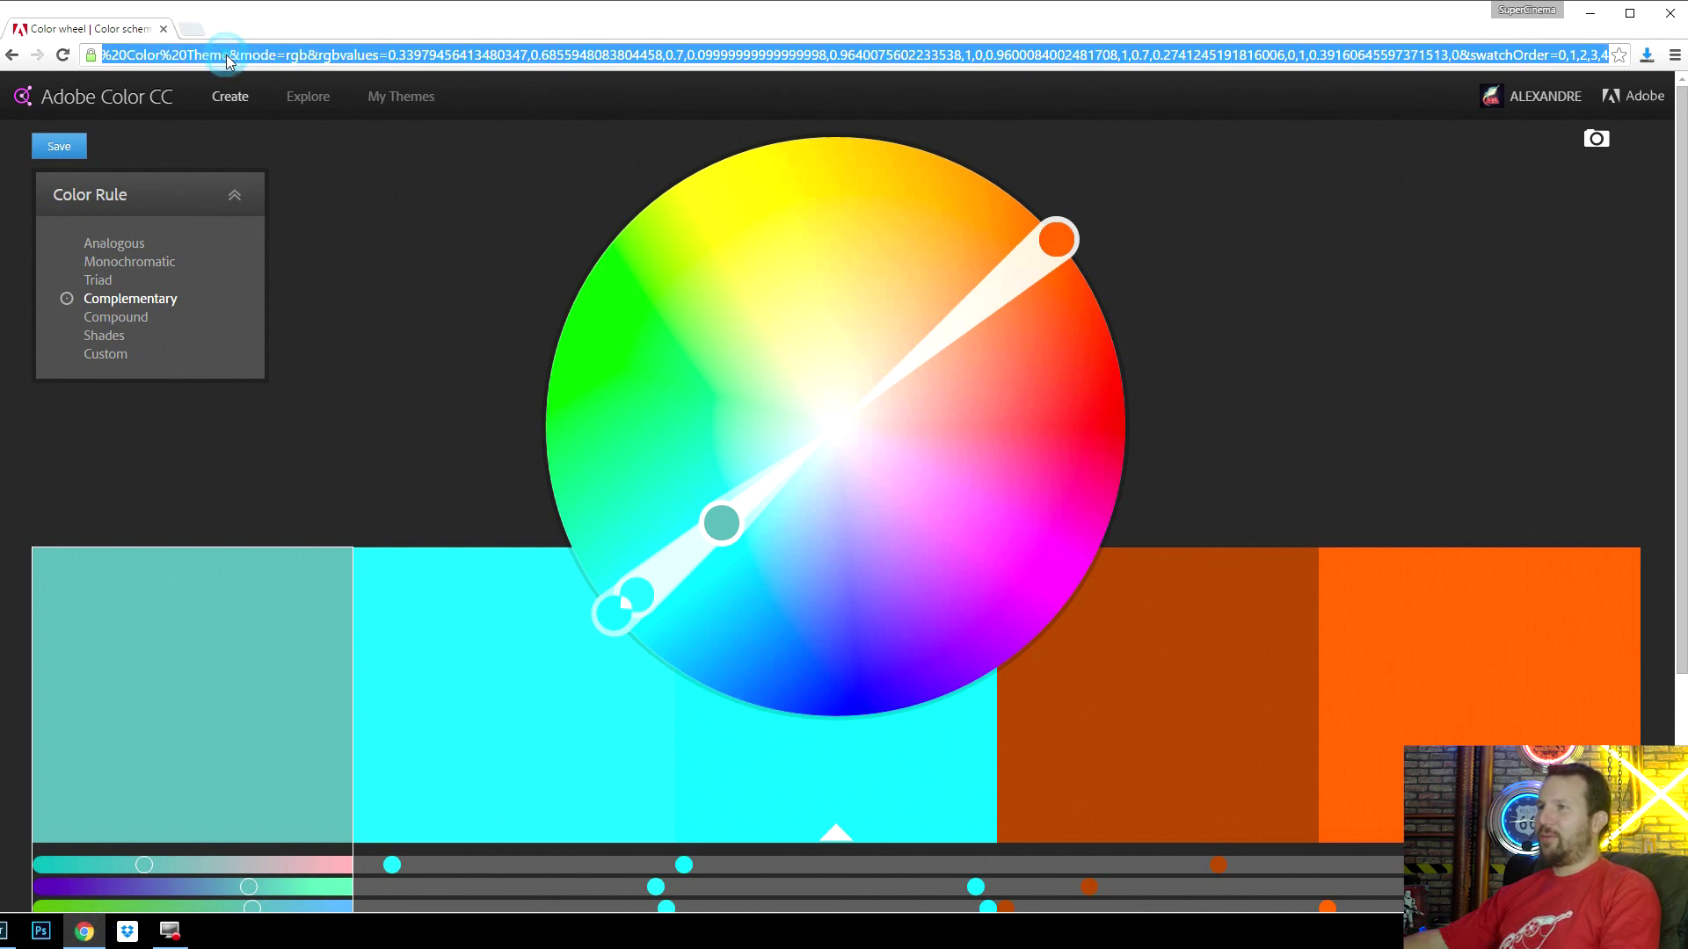
pyautogui.write('color.adobe.com')
pyautogui.press('Return')
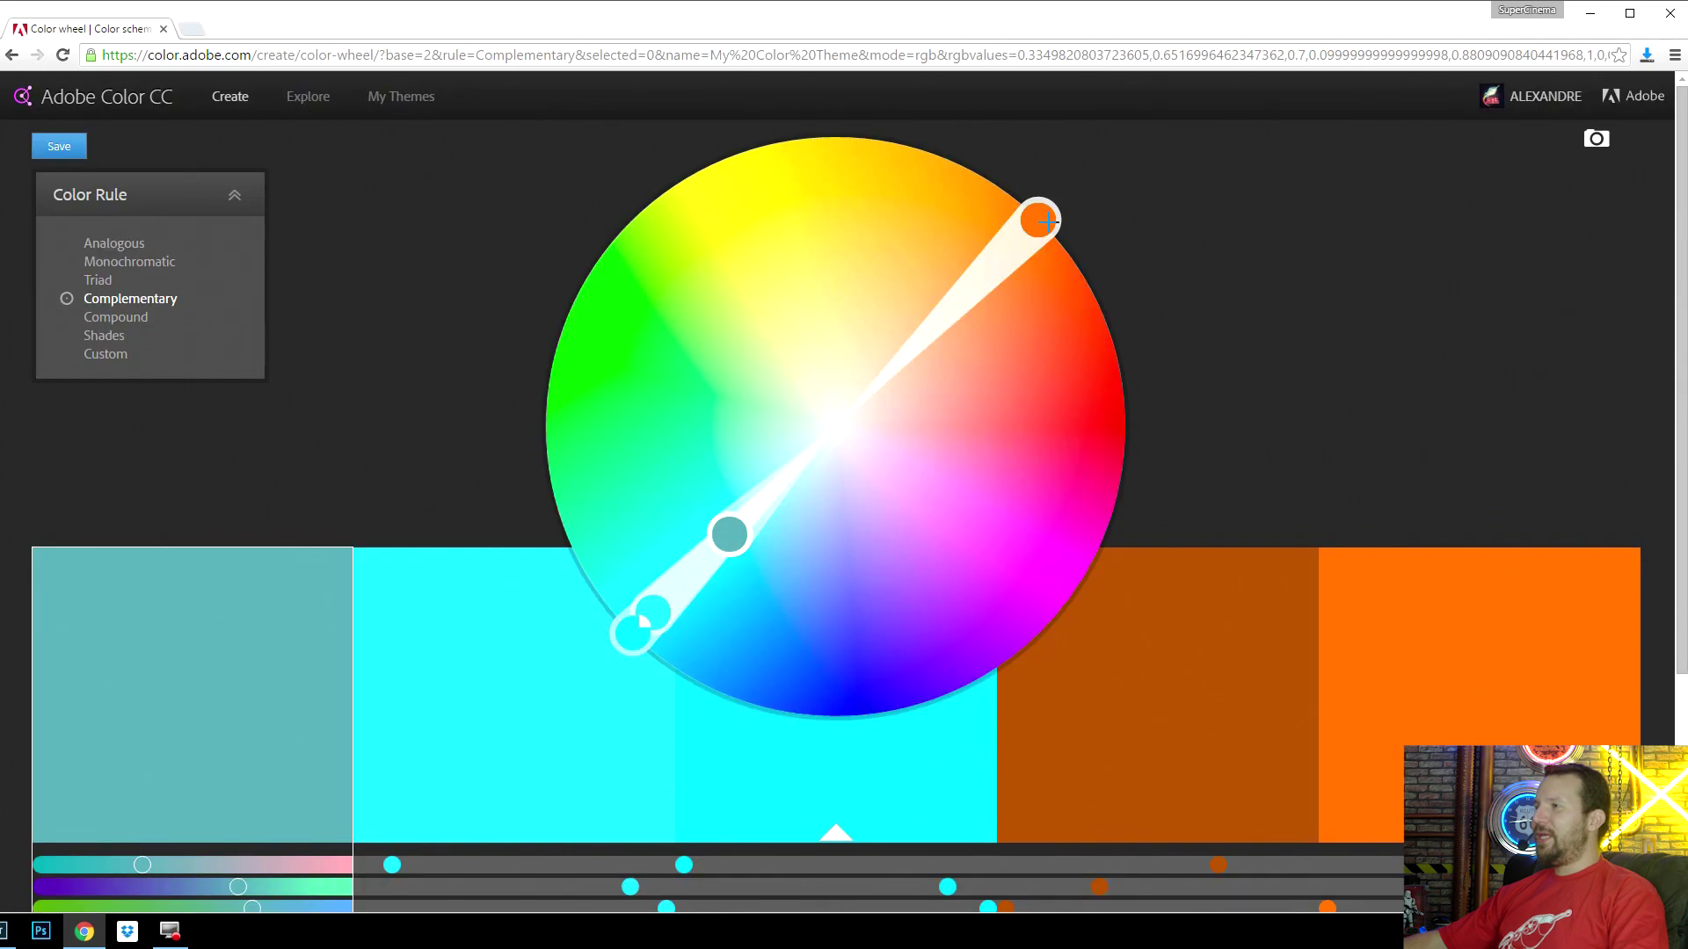
# - Experiment with the colour wheel, trying red, green/pink, then the Triad and Analogous rules
pyautogui.moveTo(1033, 219)
pyautogui.mouseDown()
pyautogui.moveTo(1054, 450)
pyautogui.moveTo(907, 608)
pyautogui.mouseUp()
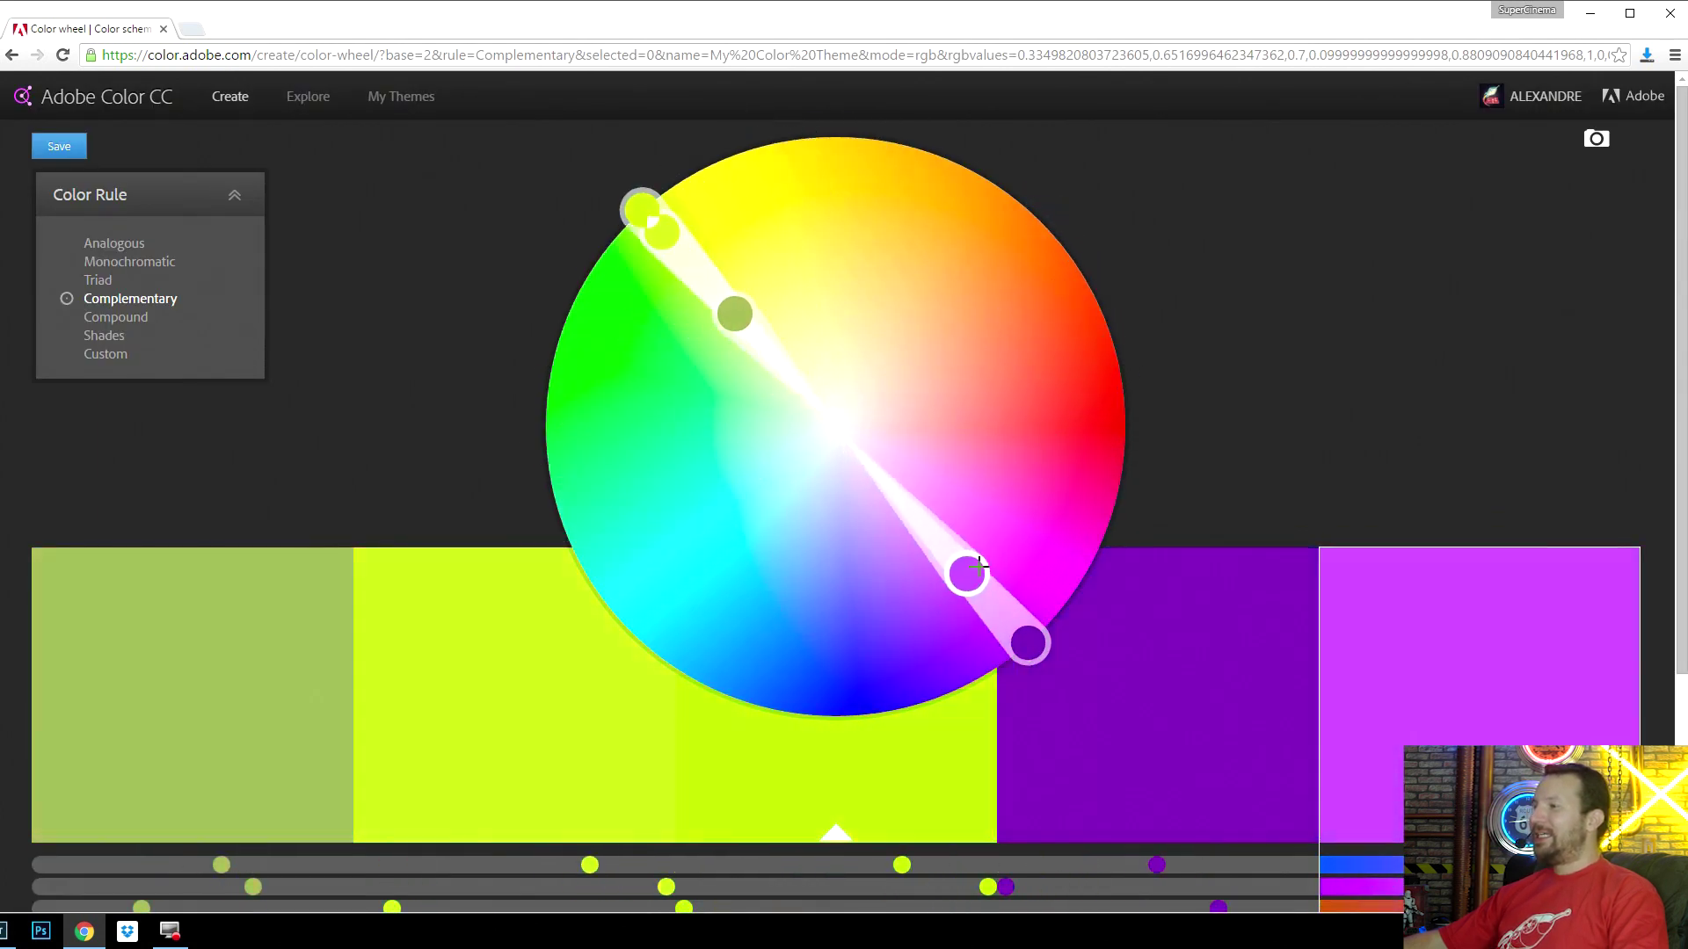
pyautogui.moveTo(907, 608); pyautogui.dragTo(1033, 454)
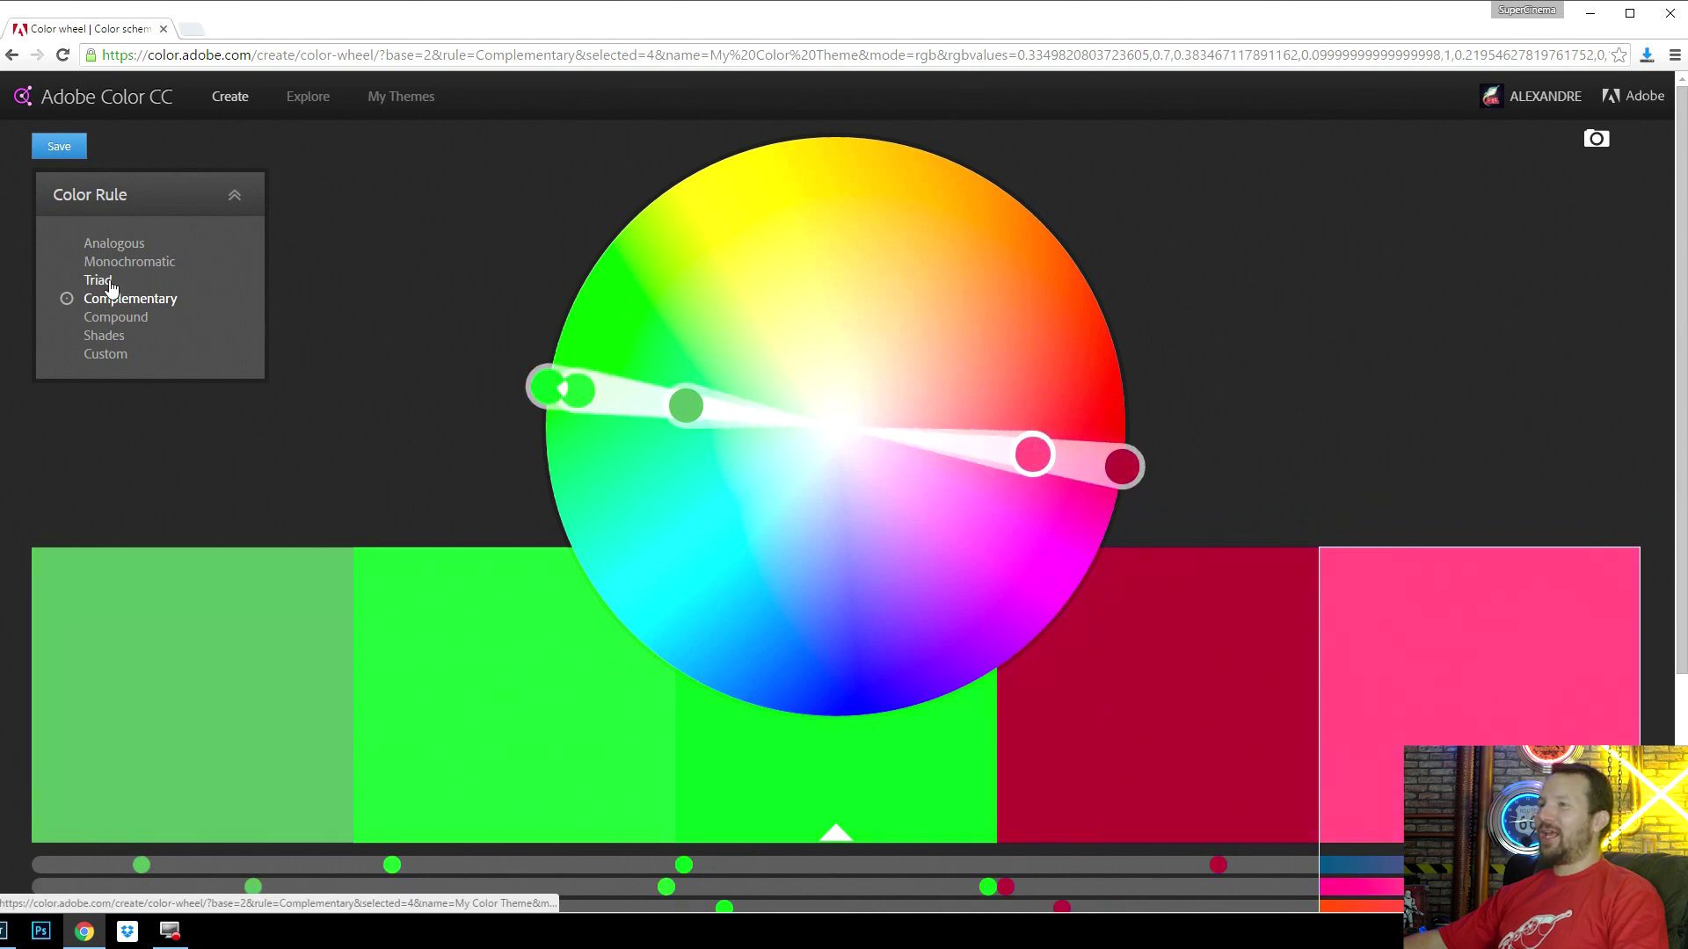
pyautogui.click(101, 280)
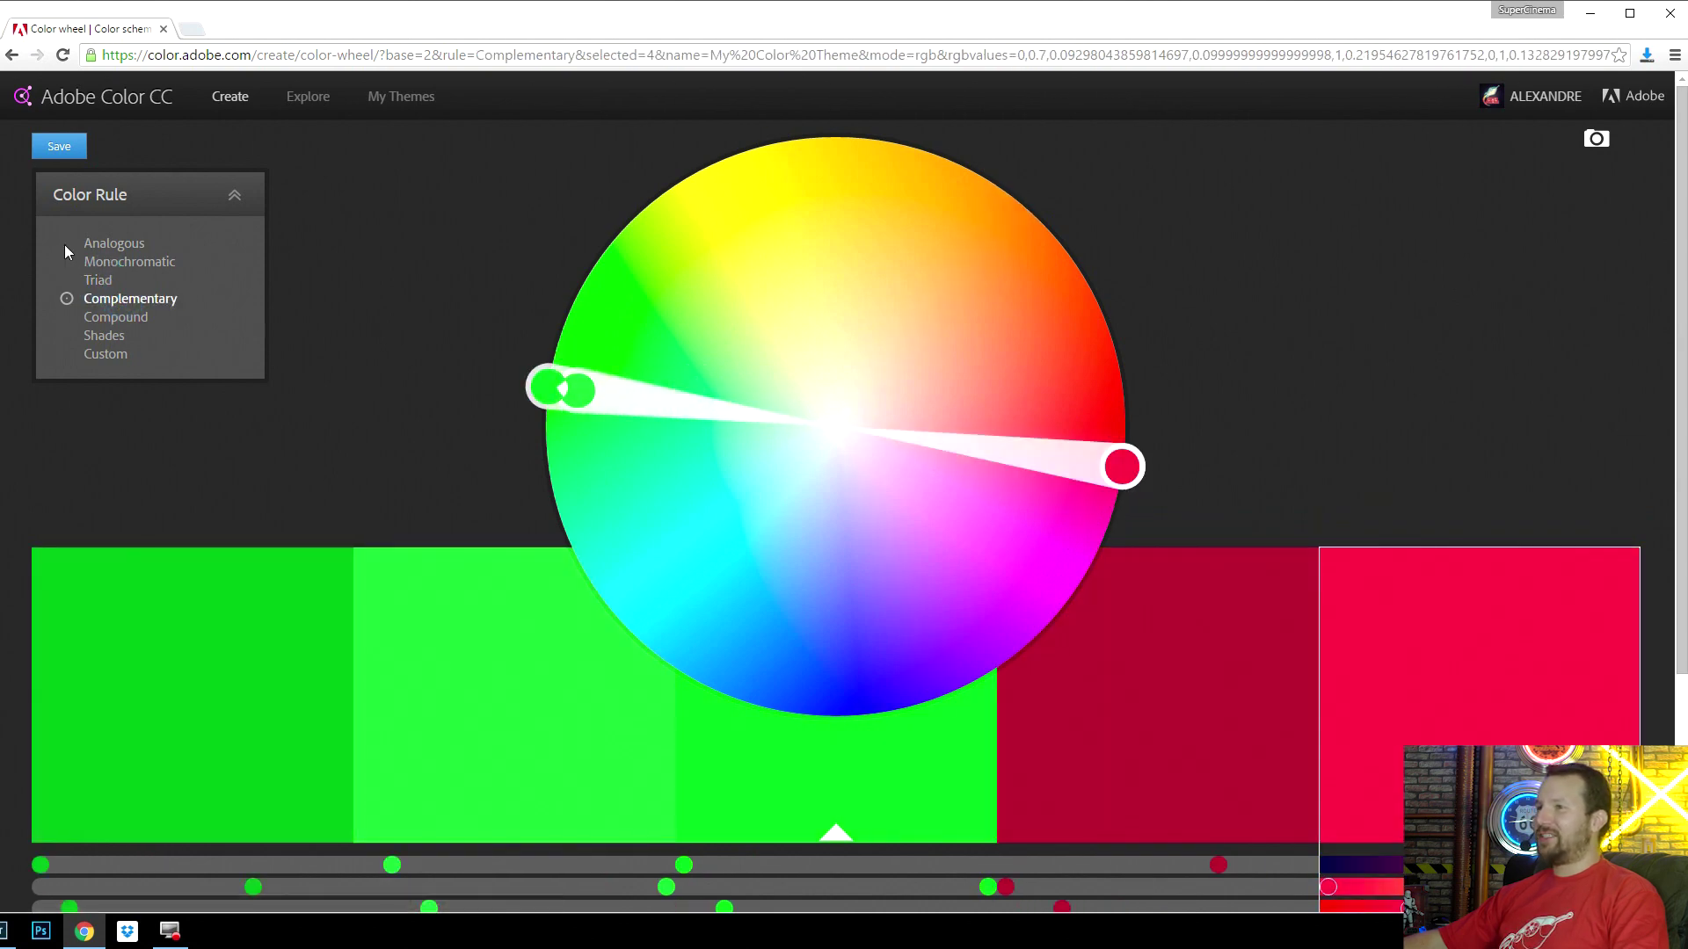
pyautogui.click(101, 243)
pyautogui.moveTo(600, 247); pyautogui.dragTo(661, 221)
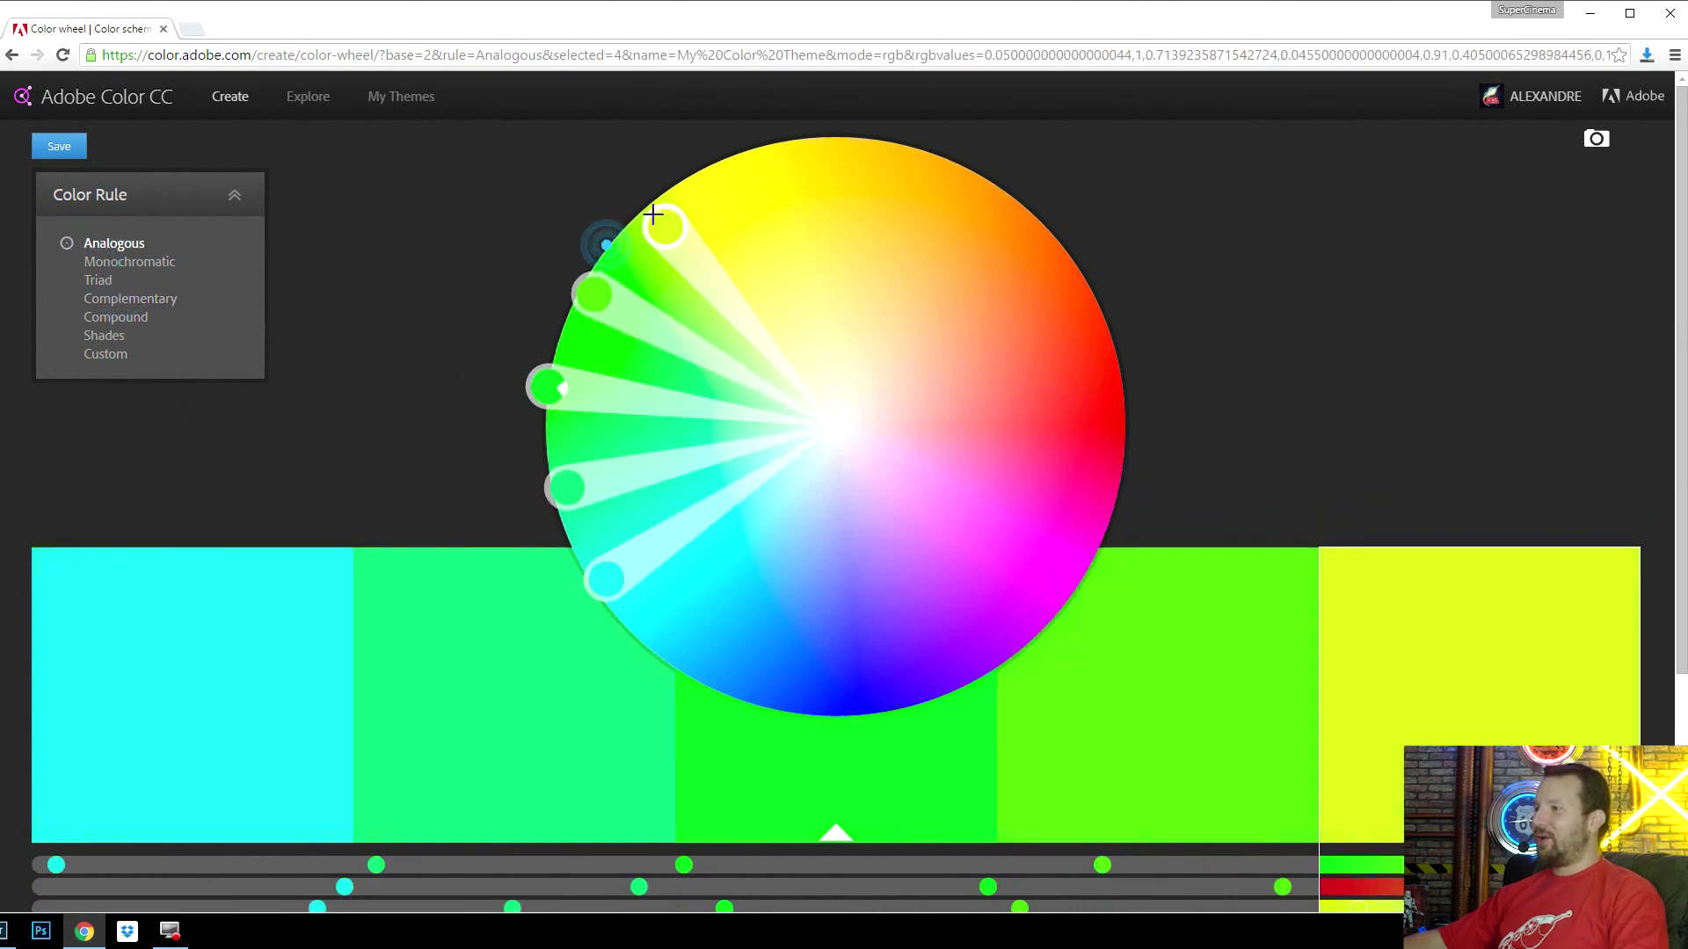
# - Set a Complementary scheme of golden yellow paired with pale blue
pyautogui.click(132, 298)
pyautogui.moveTo(1109, 483); pyautogui.dragTo(783, 691)
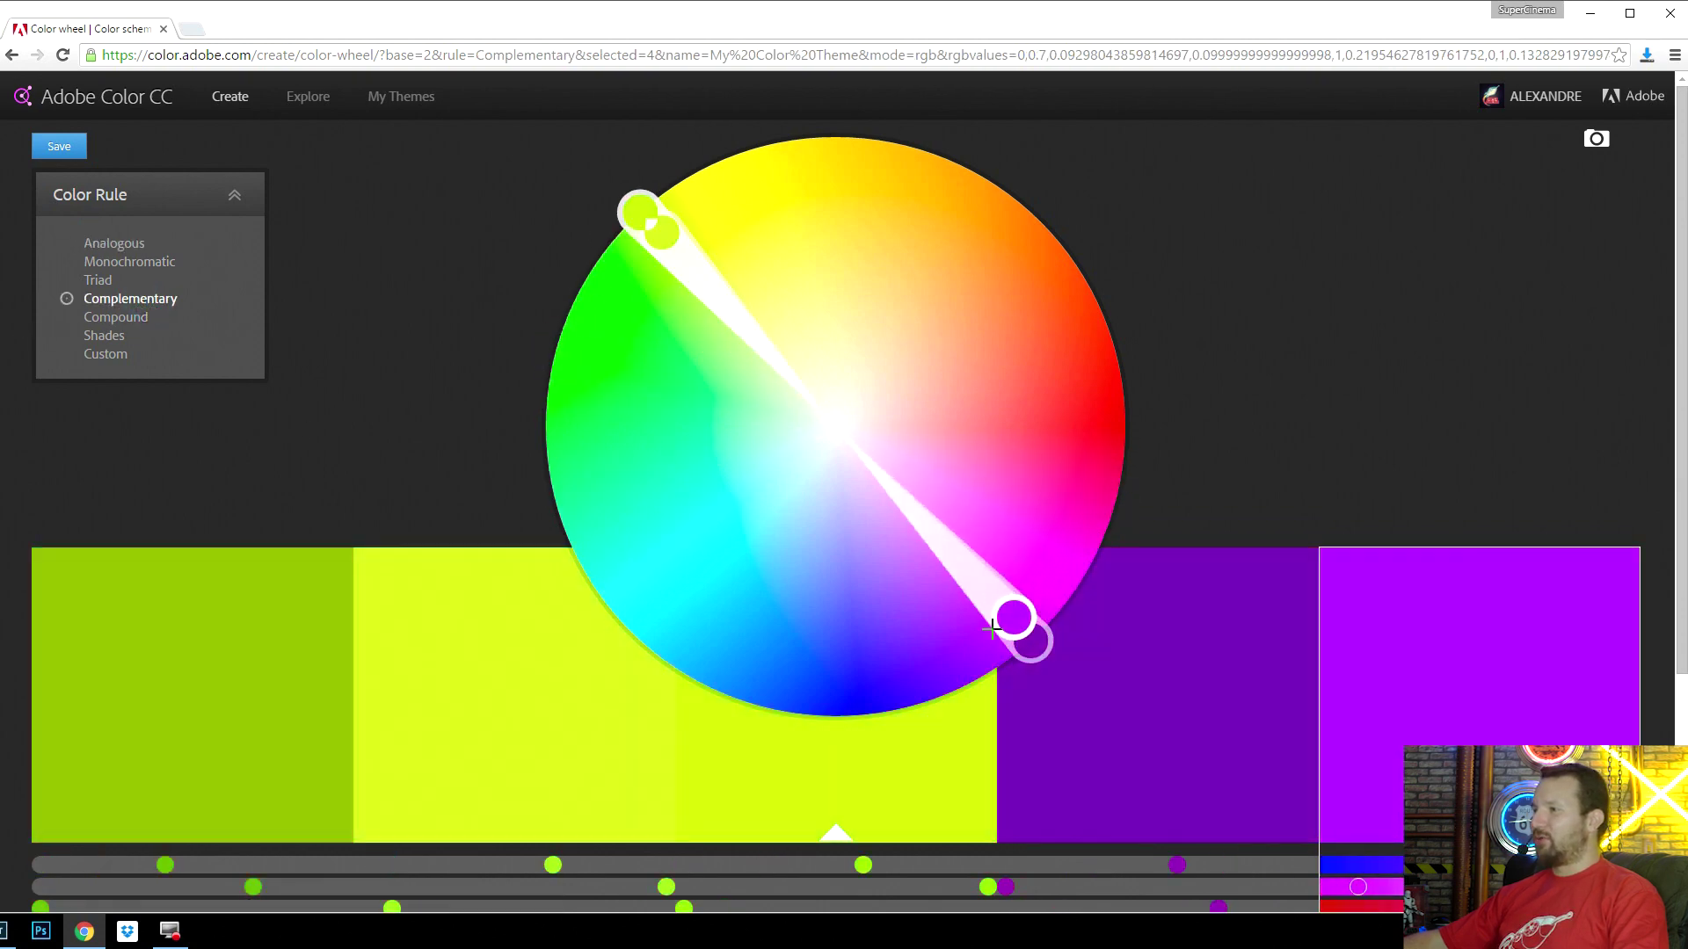
pyautogui.moveTo(782, 691); pyautogui.dragTo(779, 590)
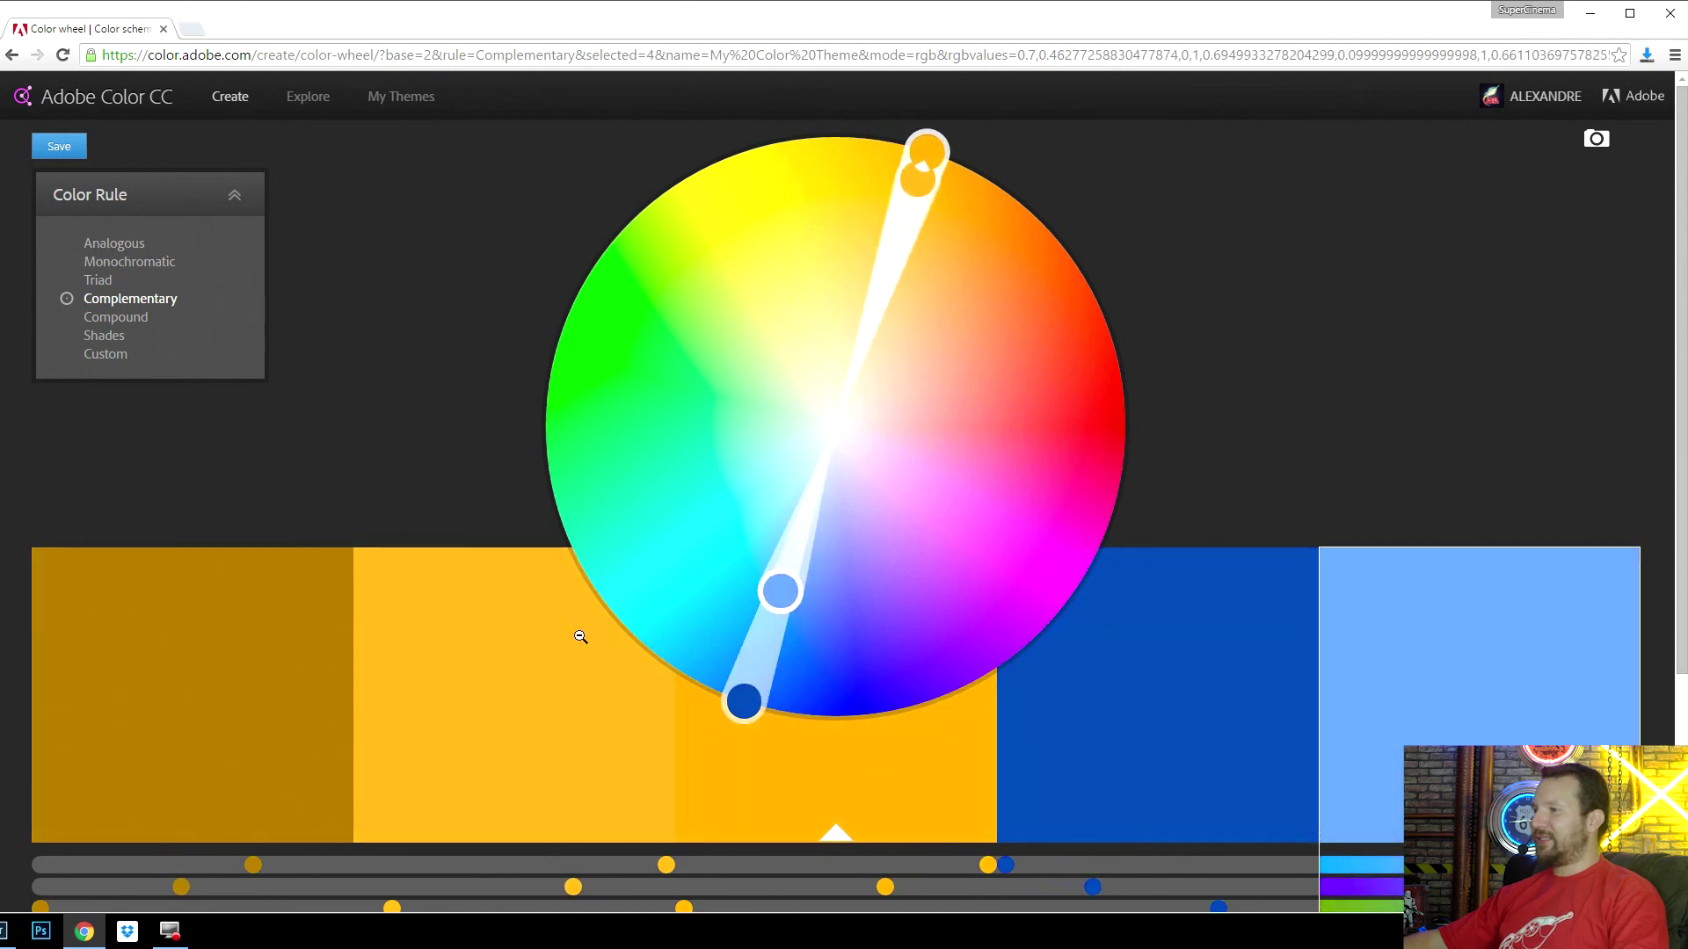